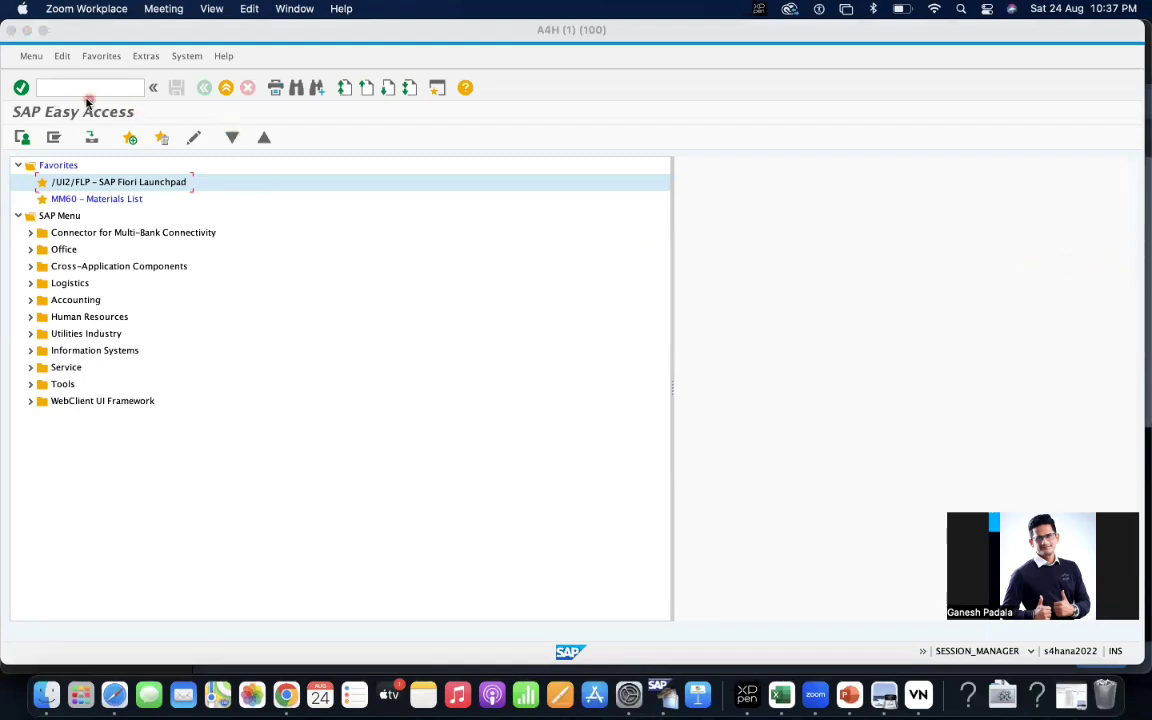
- Run SPRO and open the SAP Reference IMG
click(88, 88)
text(spro)
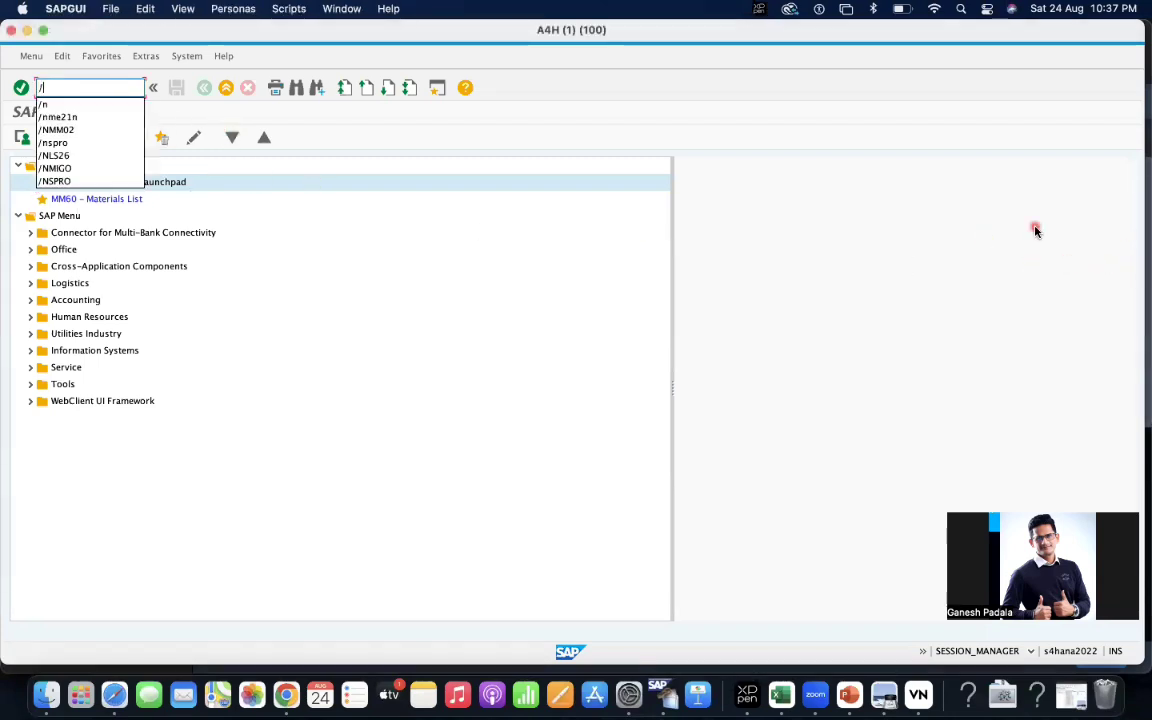
key(Return)
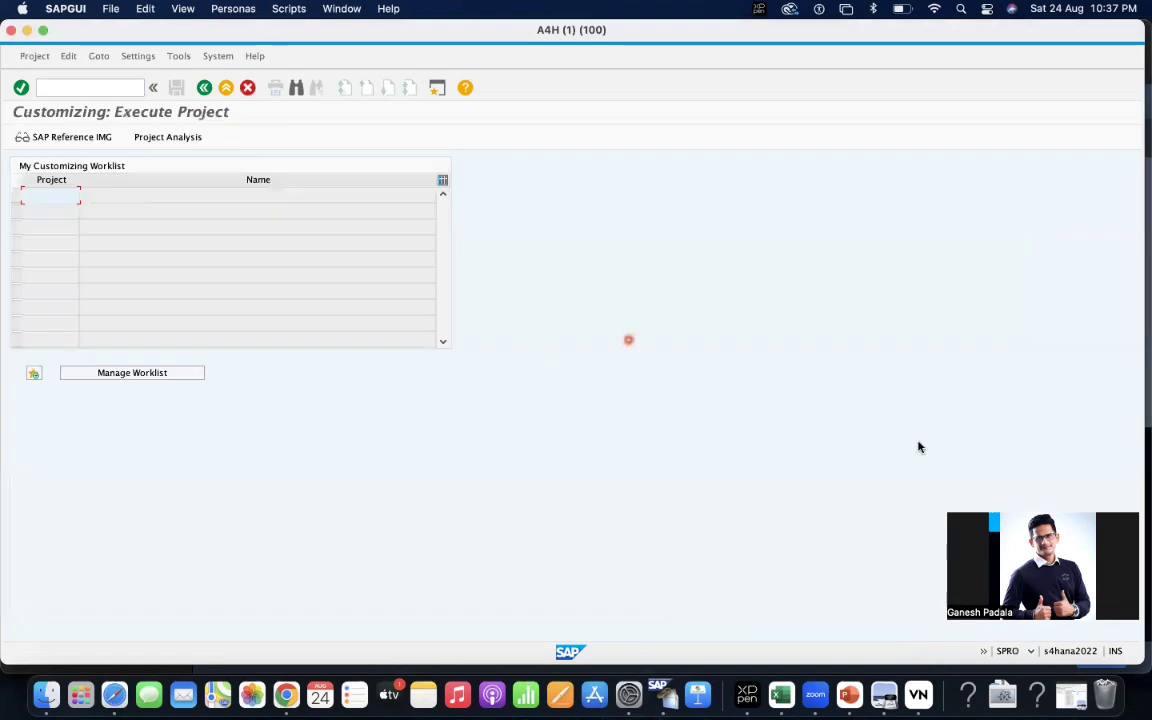
click(72, 139)
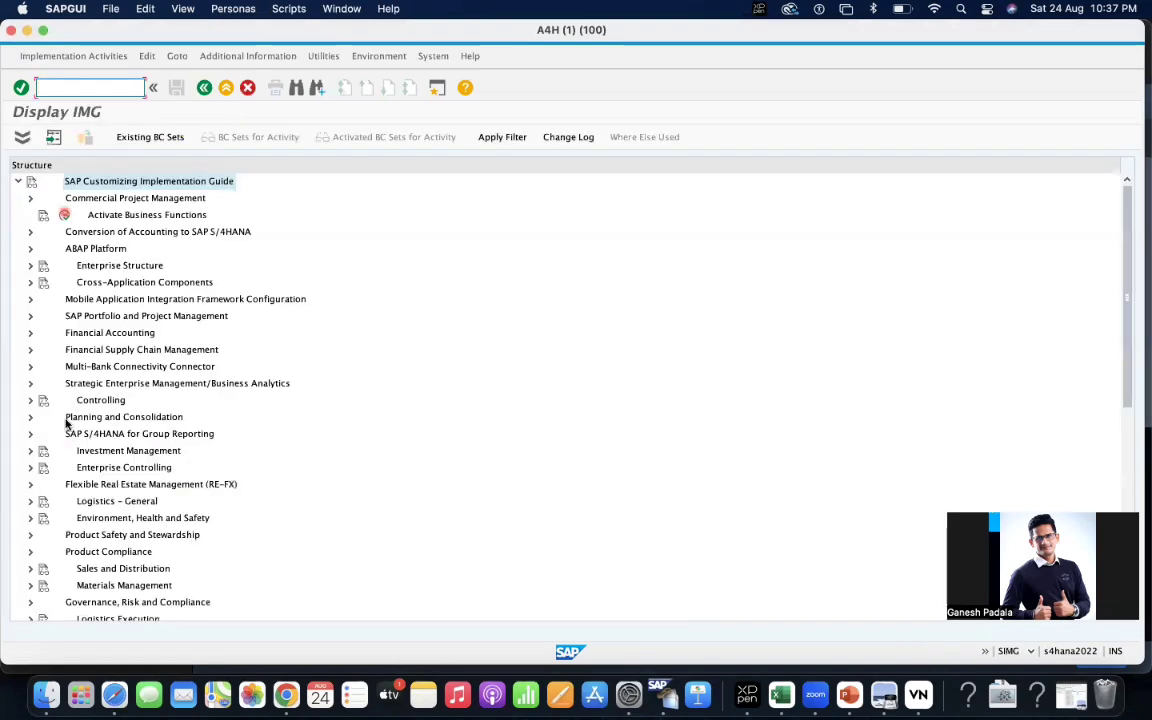
- Expand Logistics – General › Material Master › Settings for Key Fields and mark Define Material Statuses
click(28, 503)
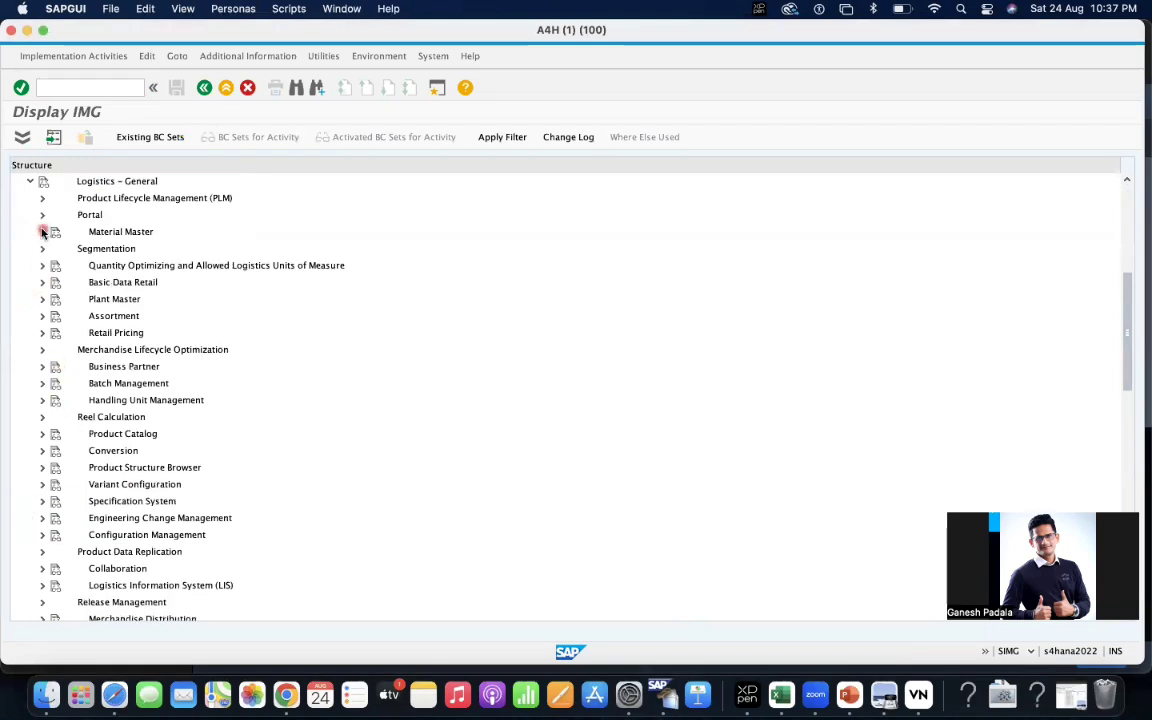
click(42, 231)
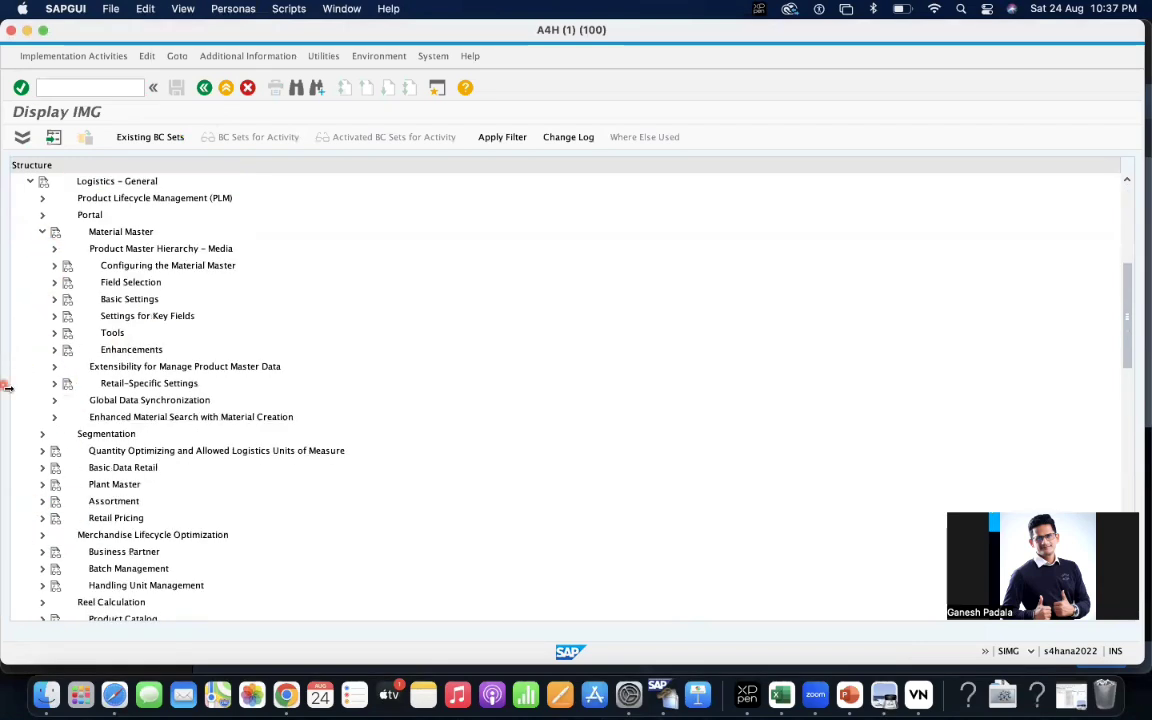
click(54, 315)
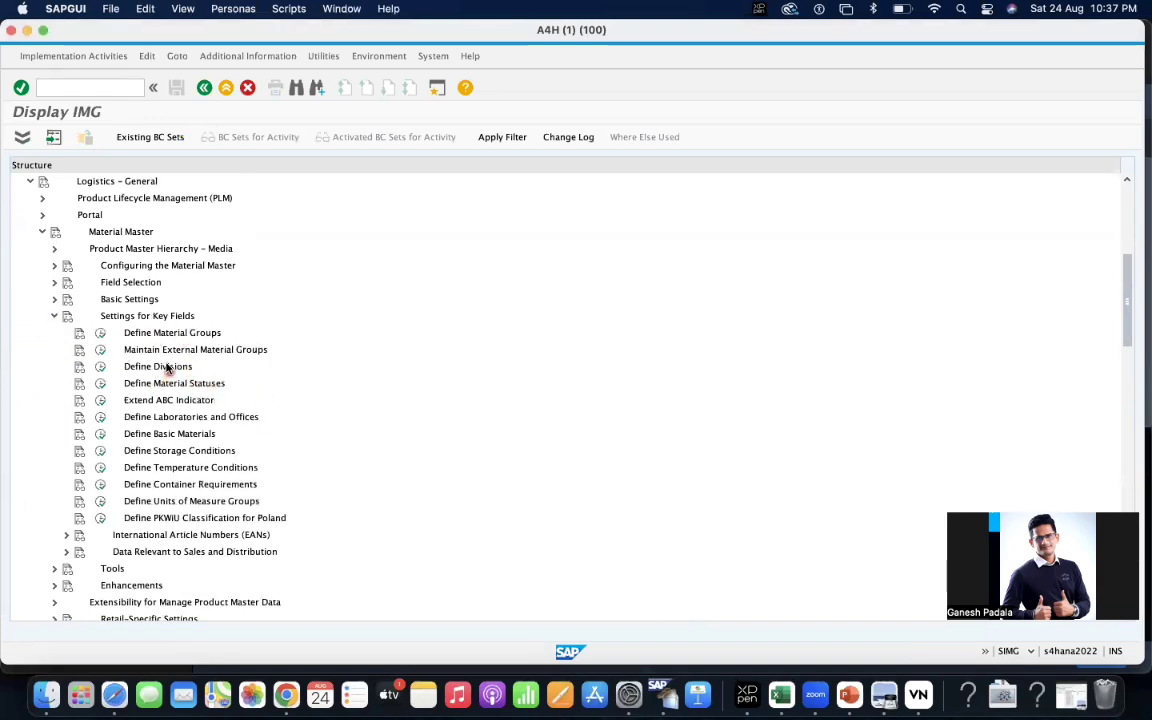
click(135, 384)
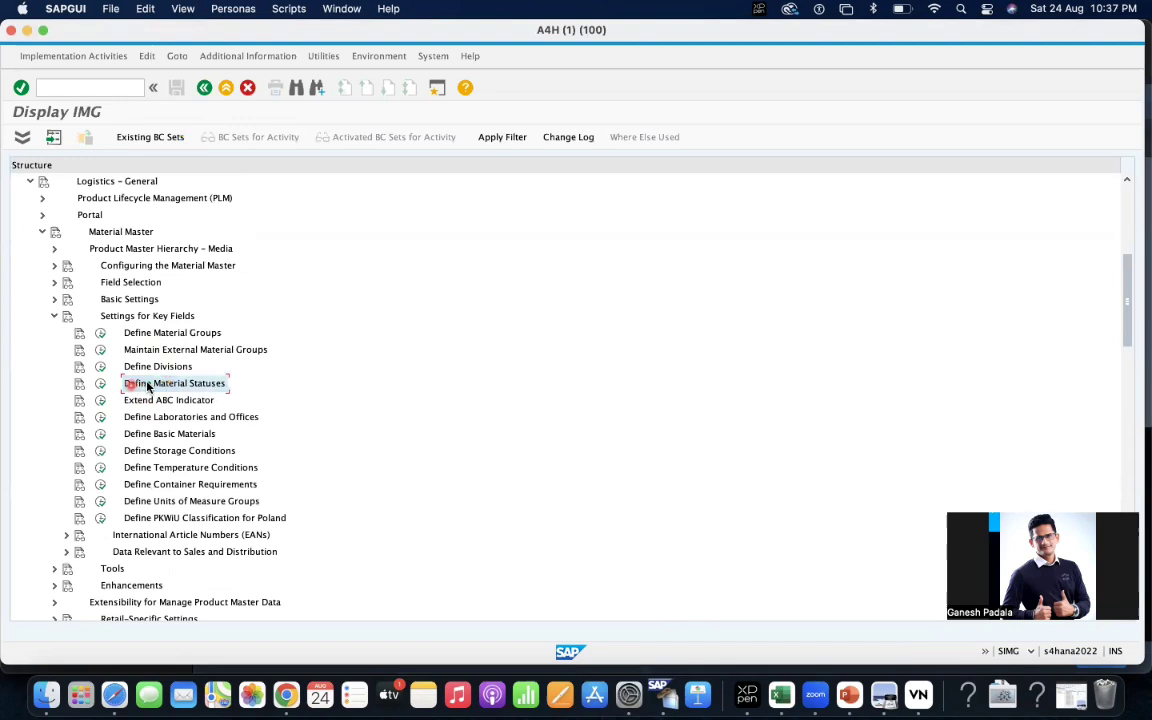
- Run Define Material Statuses and open the details of status Z1
click(100, 385)
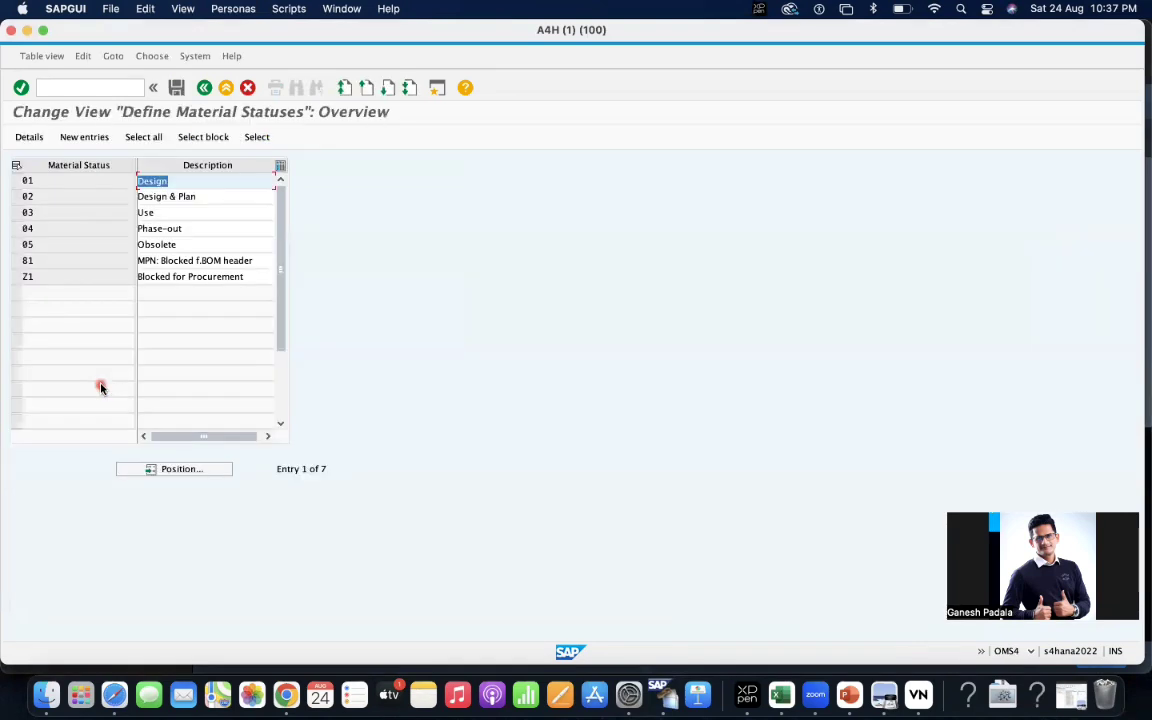
click(16, 276)
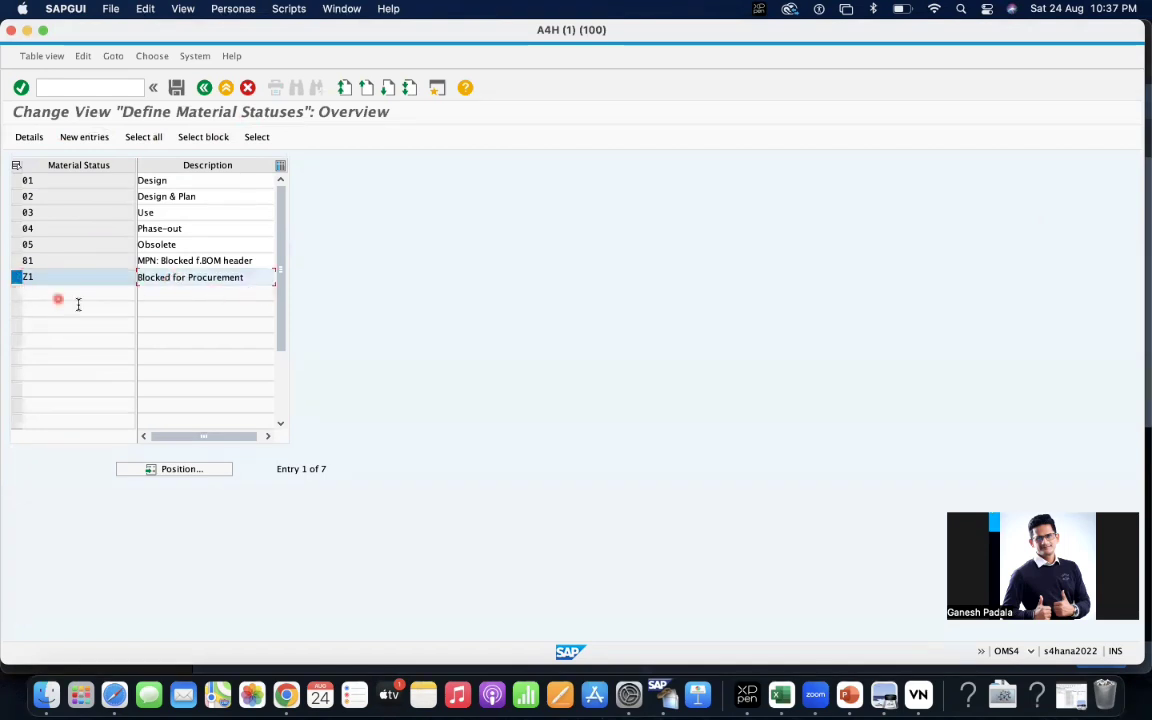
click(20, 278)
click(20, 278)
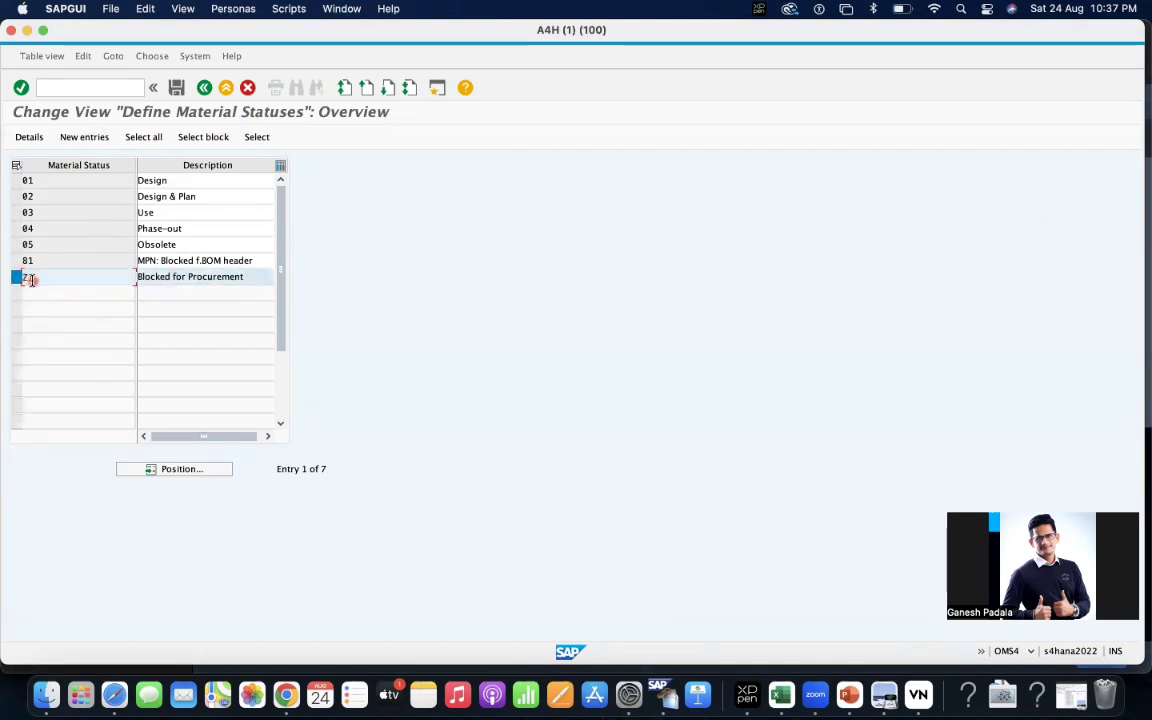
click(30, 137)
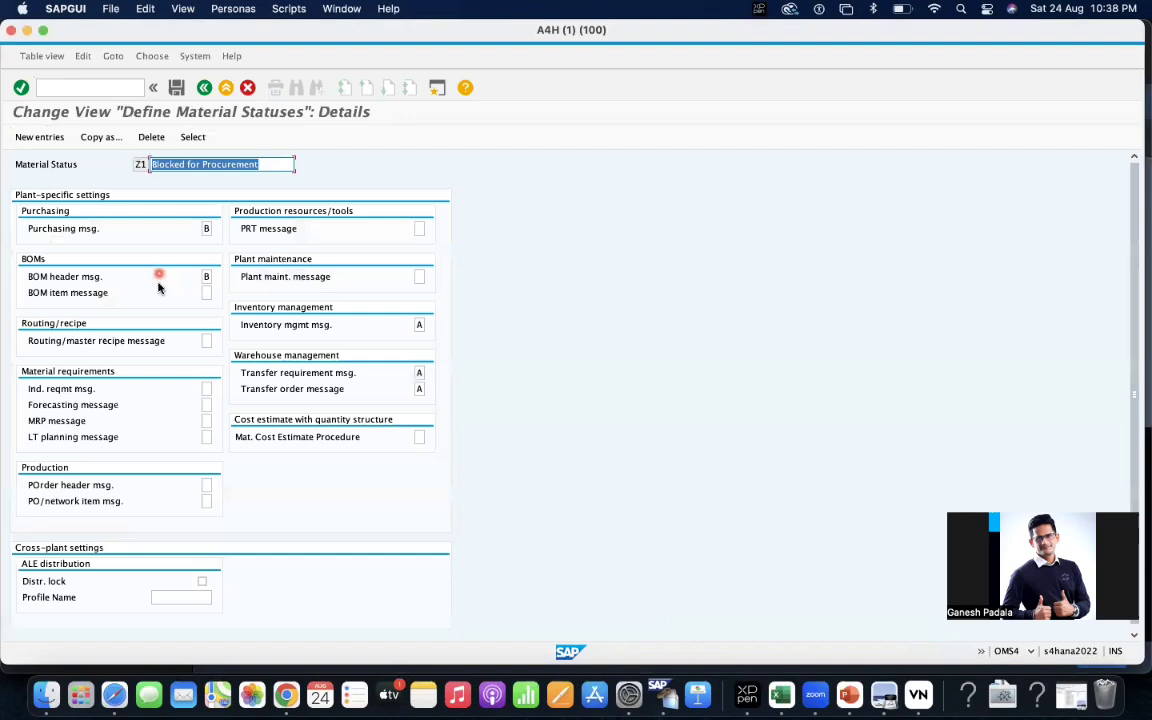
- Keep Z1's purchasing message as B (error) and enter A as the inventory management message
click(208, 228)
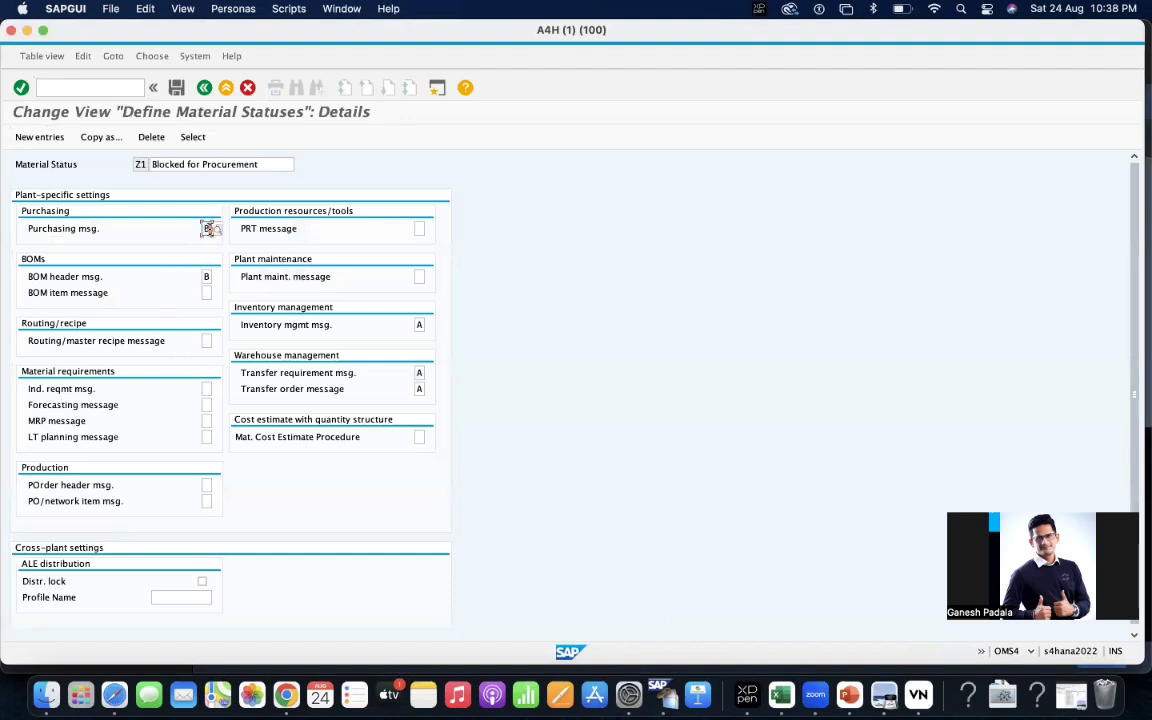
click(219, 232)
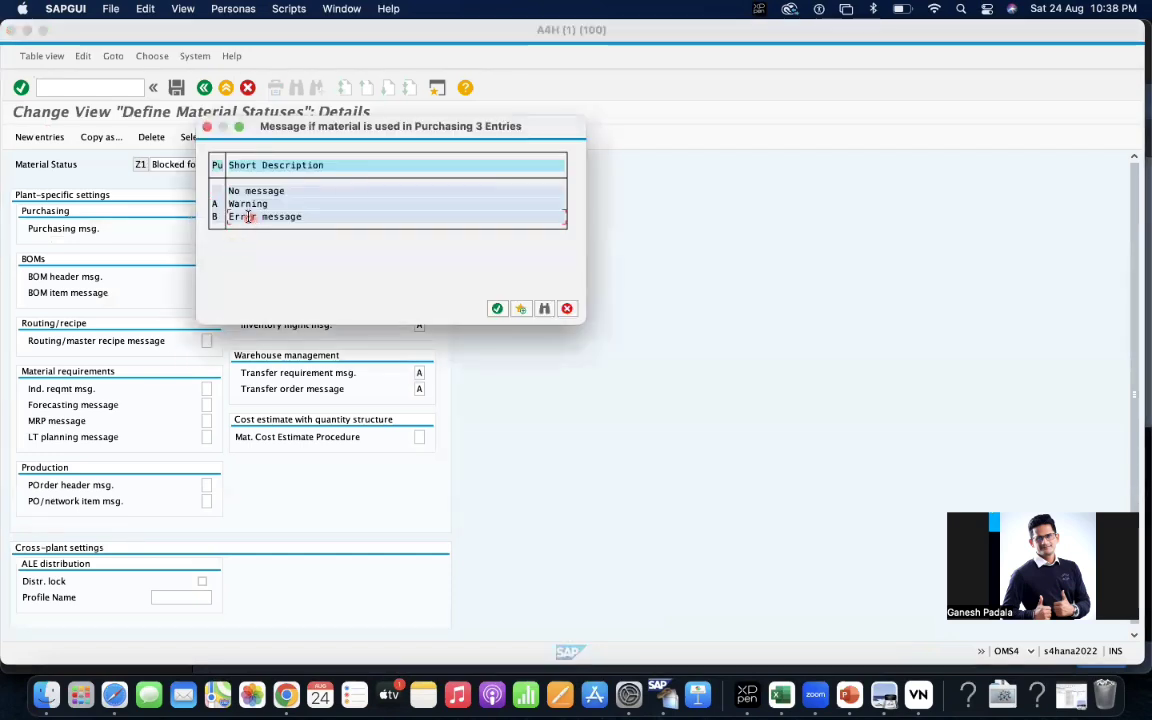
double_click(248, 219)
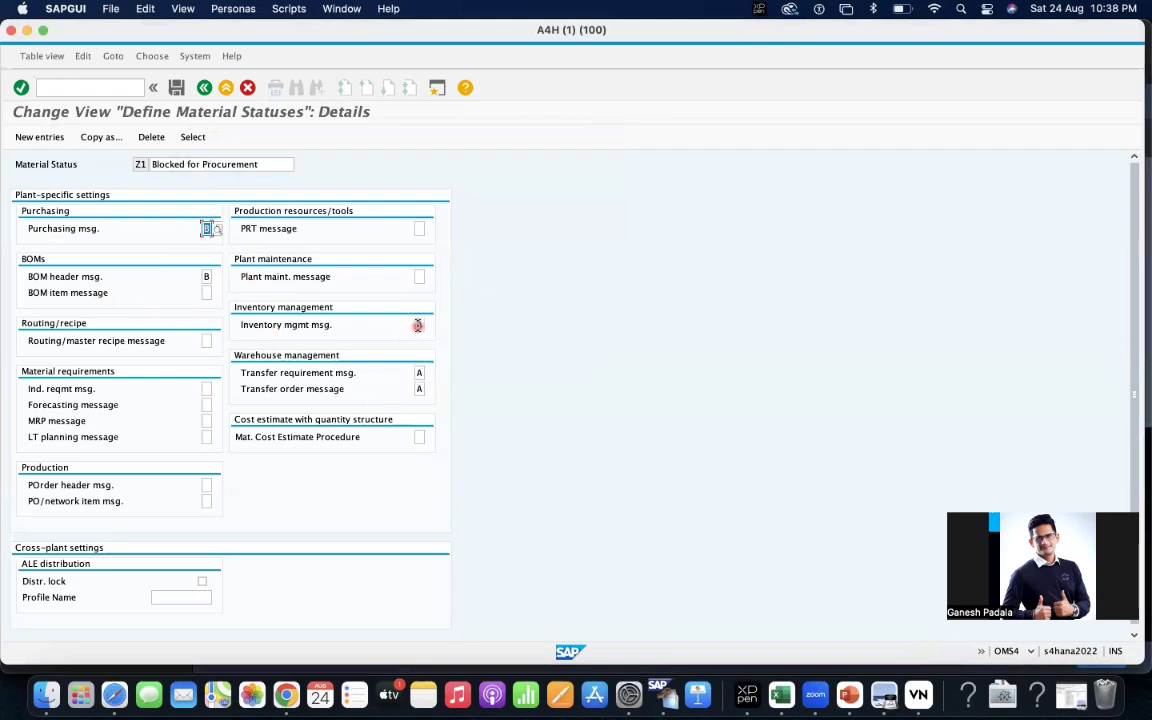
click(417, 325)
text(A)
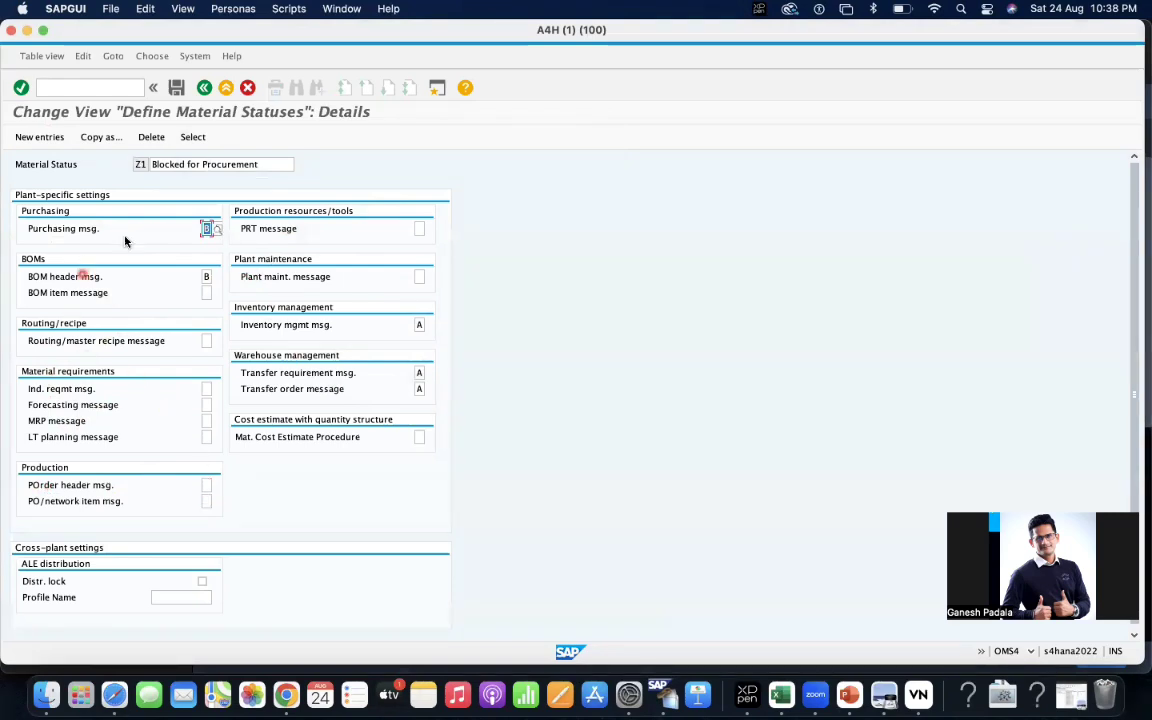
- Copy Z1 as new status Z2 and draft its description
click(100, 138)
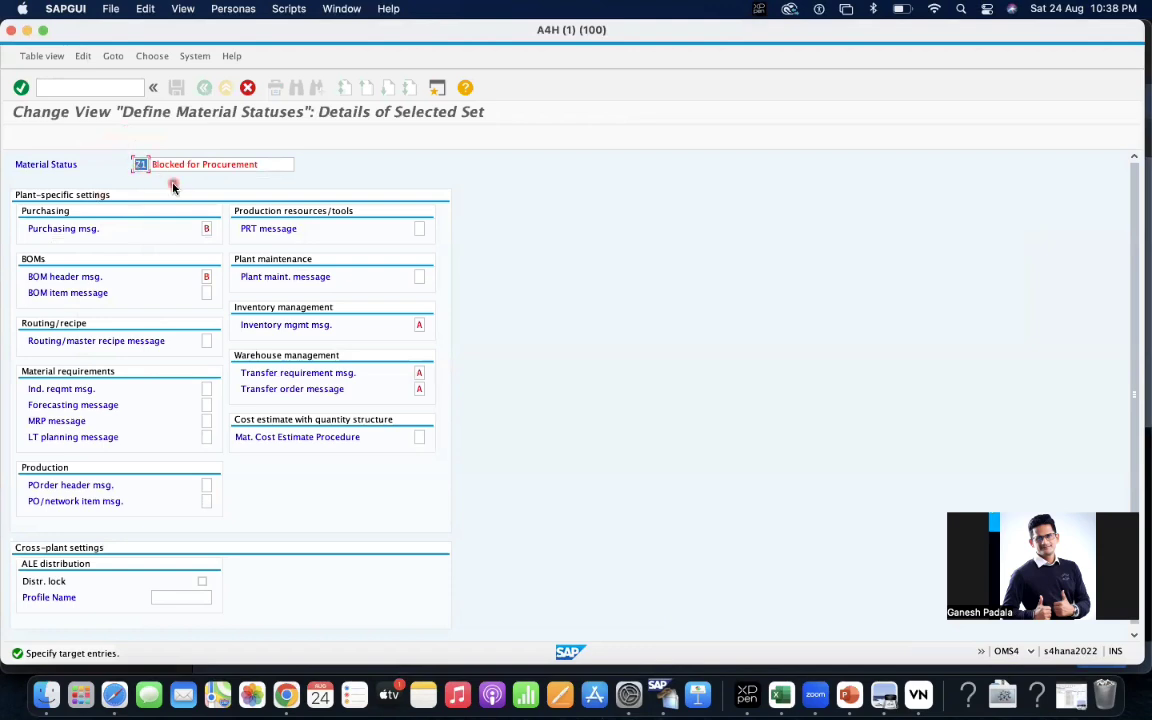
text(Z2)
key(Tab)
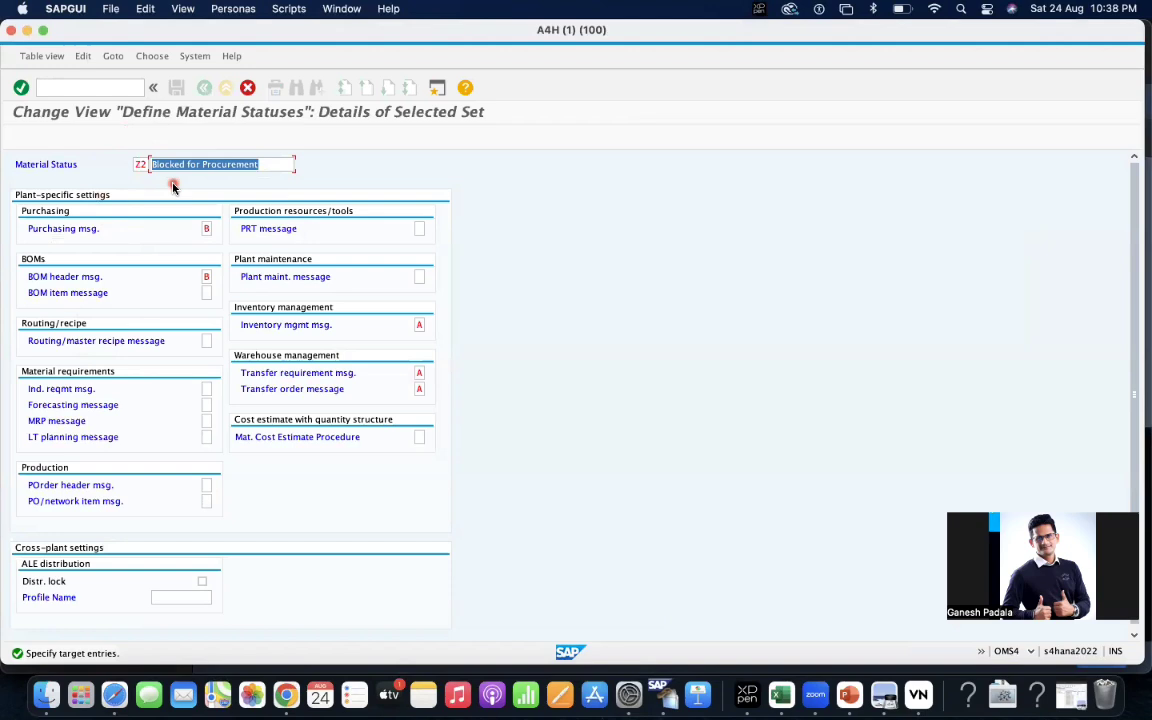
text(B)
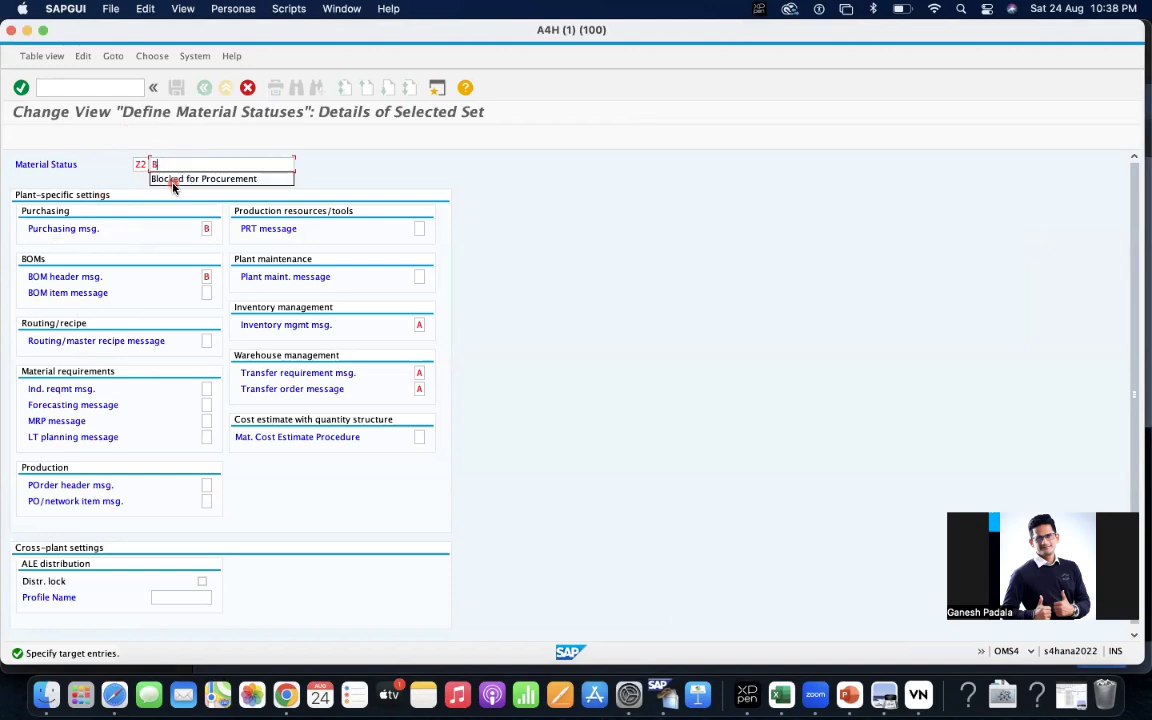
text(locked for Inve)
key(BackSpace)
key(BackSpace)
key(BackSpace)
key(BackSpace)
text(Goods)
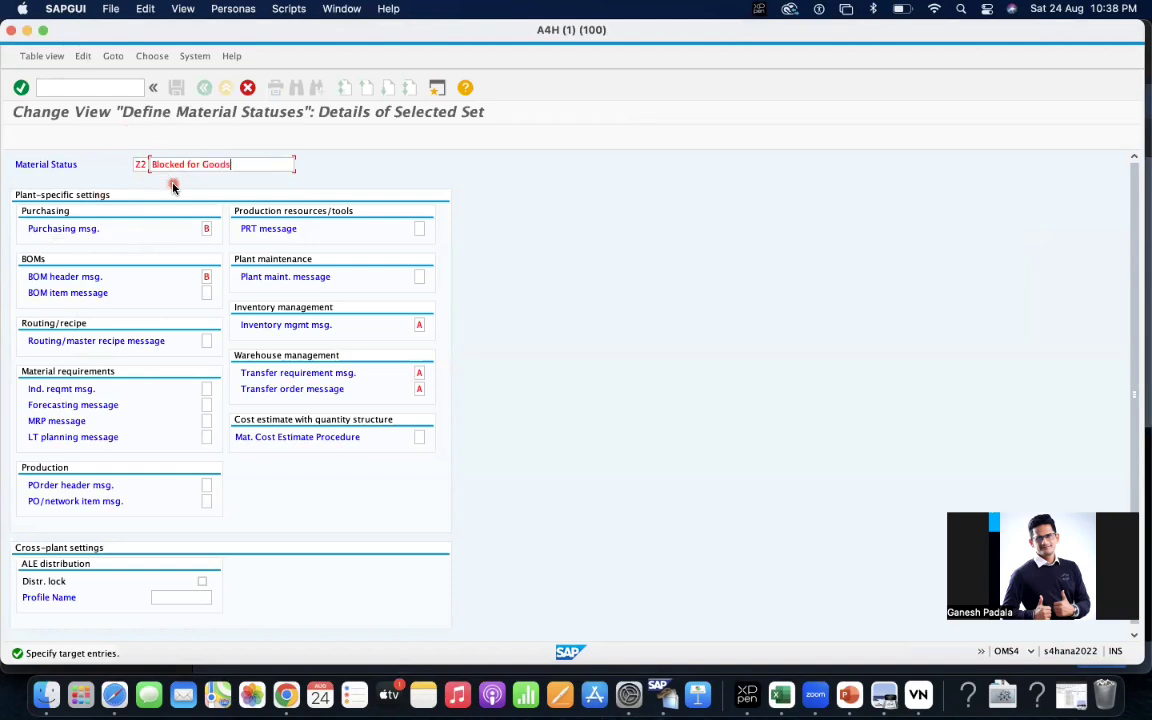
text( Mo)
key(BackSpace)
key(BackSpace)
key(BackSpace)
text(vemen)
- Rework the Z2 description into 'Blocked for goods movemts'
key(XF86AudioMute)
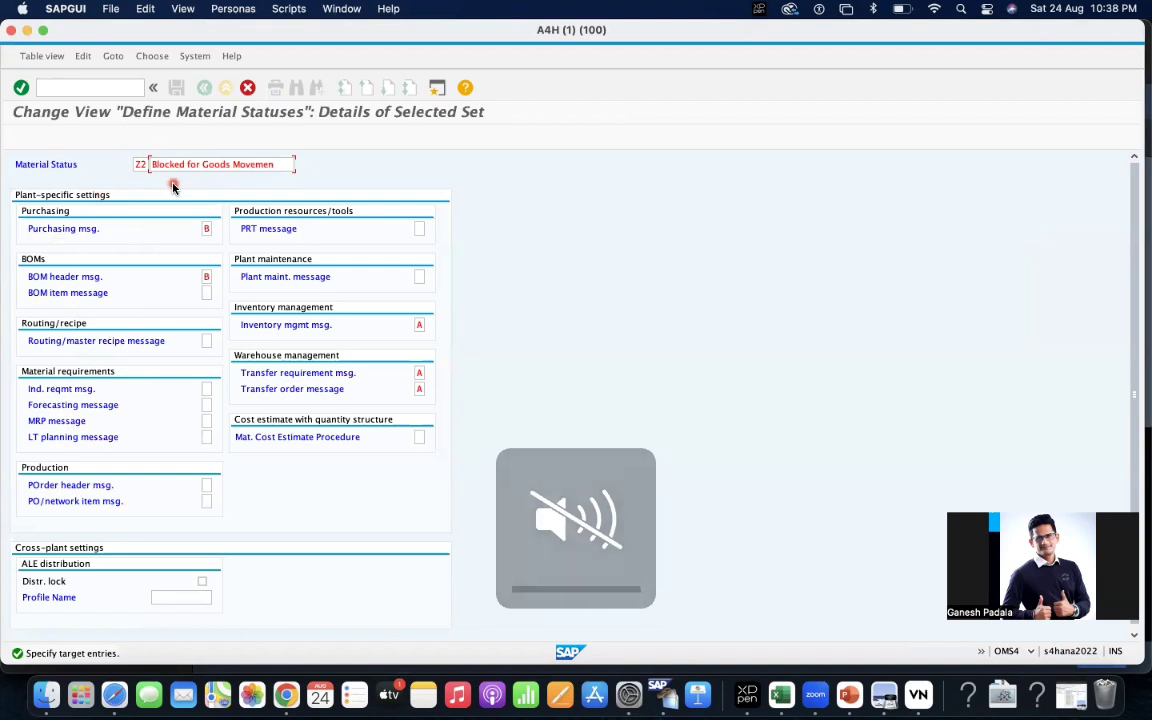
key(XF86AudioMute)
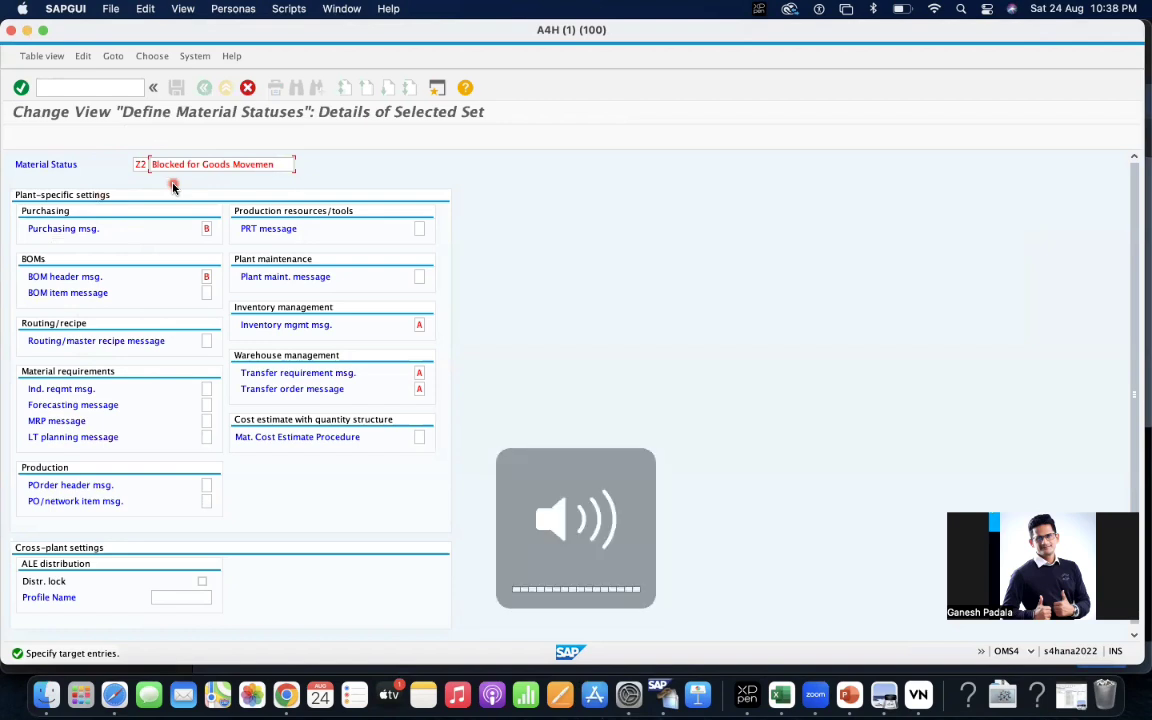
key(XF86AudioMute)
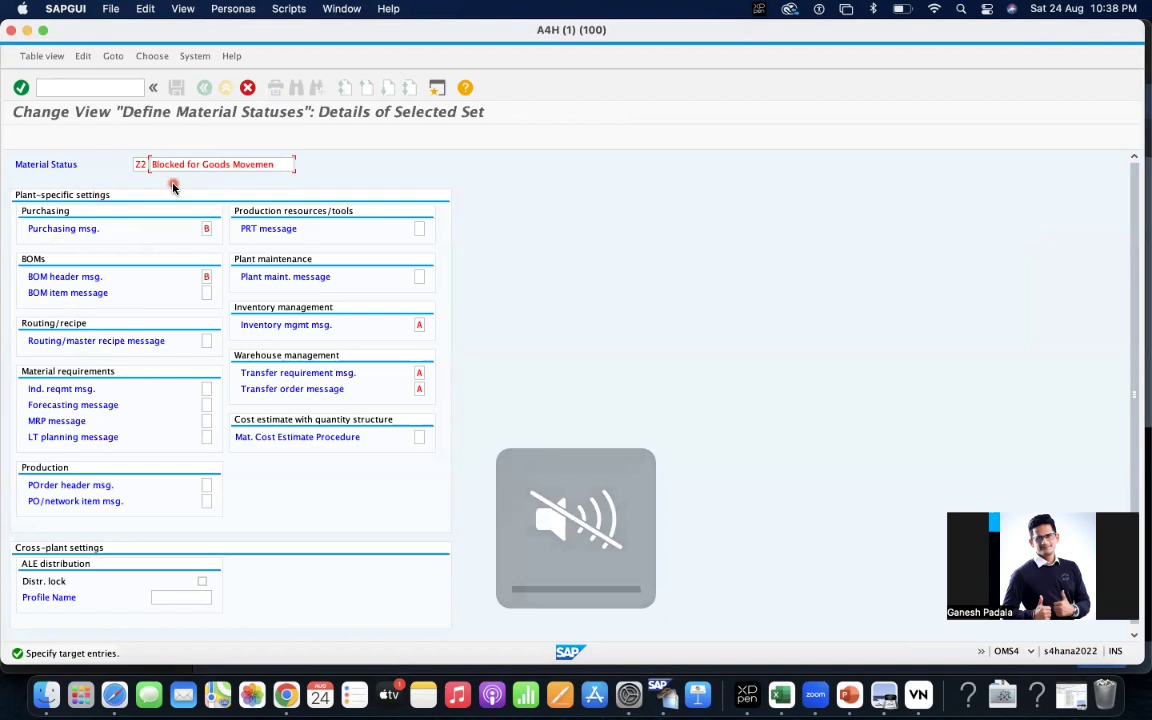
key(XF86AudioMute)
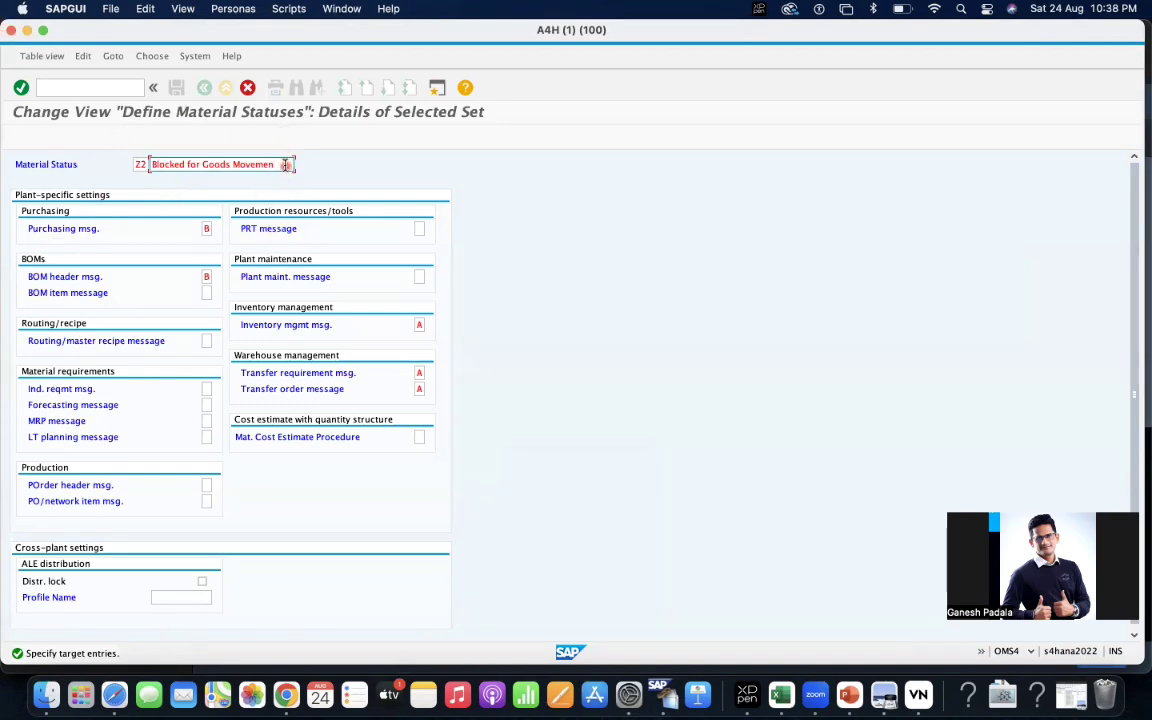
key(BackSpace)
key(BackSpace)
key(BackSpace)
key(BackSpace)
key(BackSpace)
key(BackSpace)
key(BackSpace)
key(BackSpace)
key(BackSpace)
key(BackSpace)
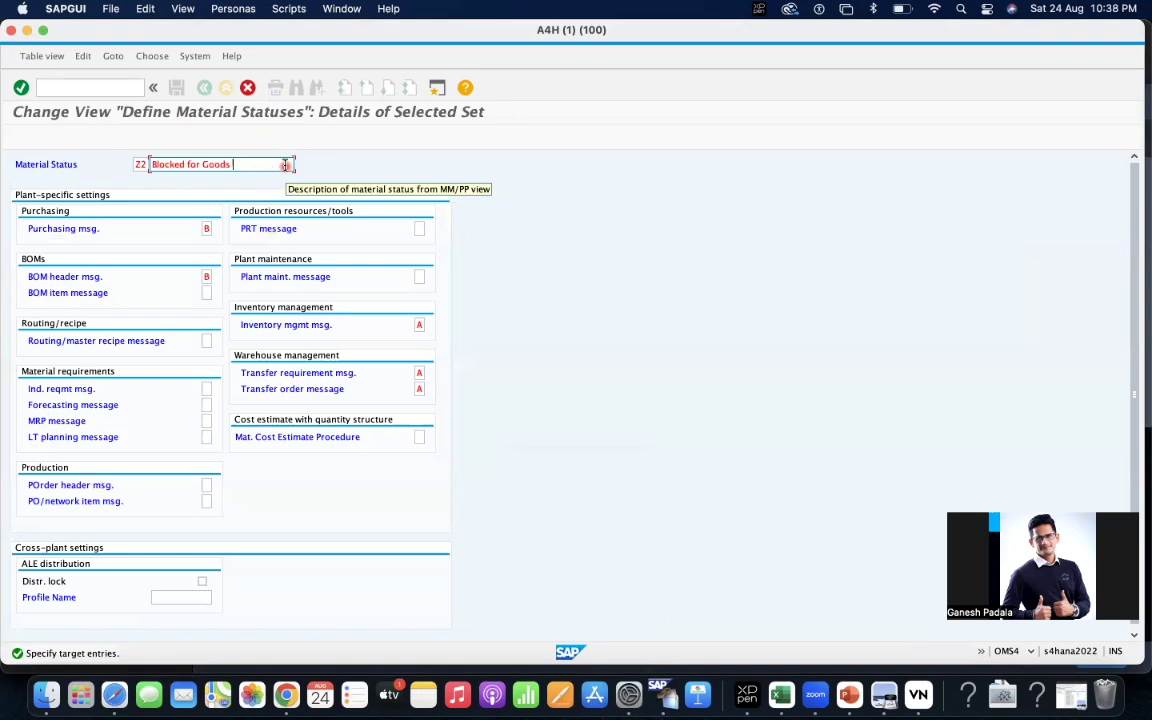
key(BackSpace)
key(BackSpace)
key(BackSpace)
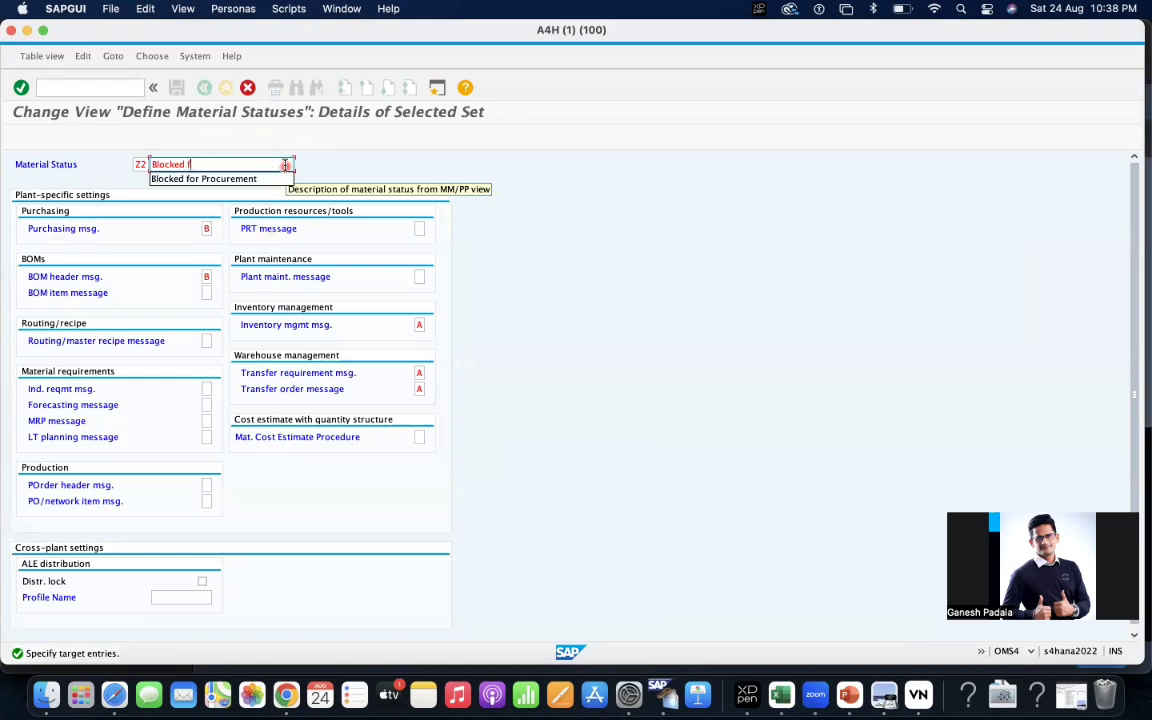
text(r stock.)
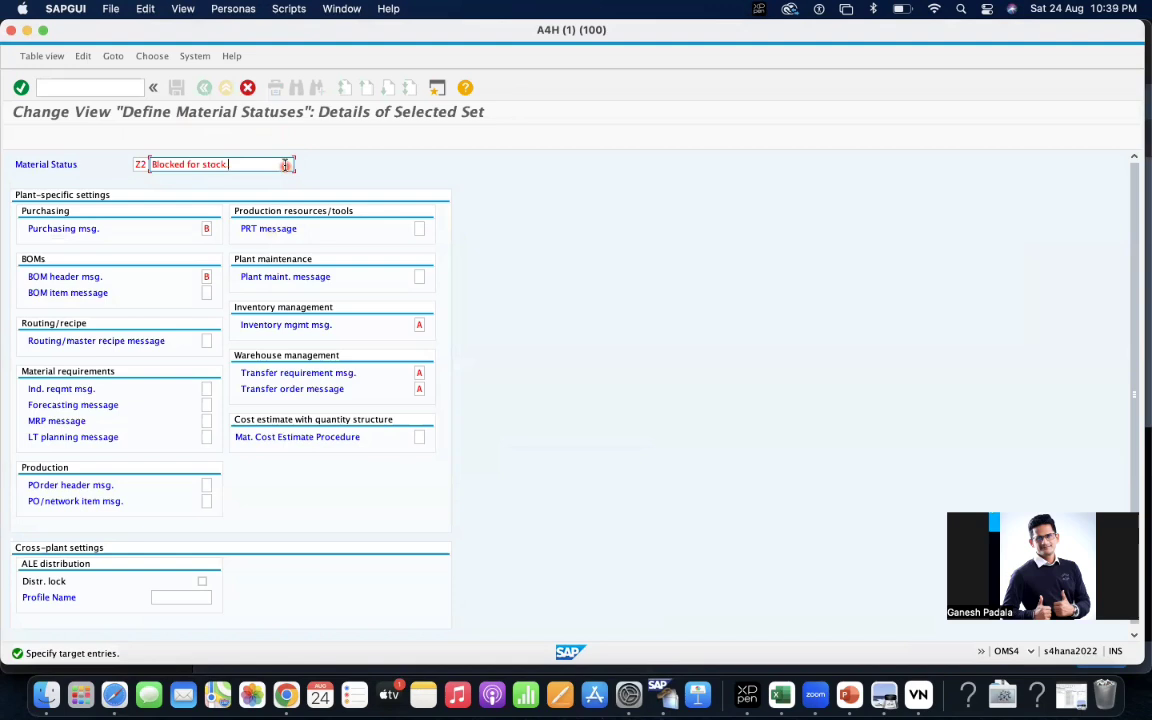
text(movemen)
key(BackSpace)
key(BackSpace)
key(BackSpace)
key(BackSpace)
key(BackSpace)
key(BackSpace)
key(BackSpace)
key(BackSpace)
key(BackSpace)
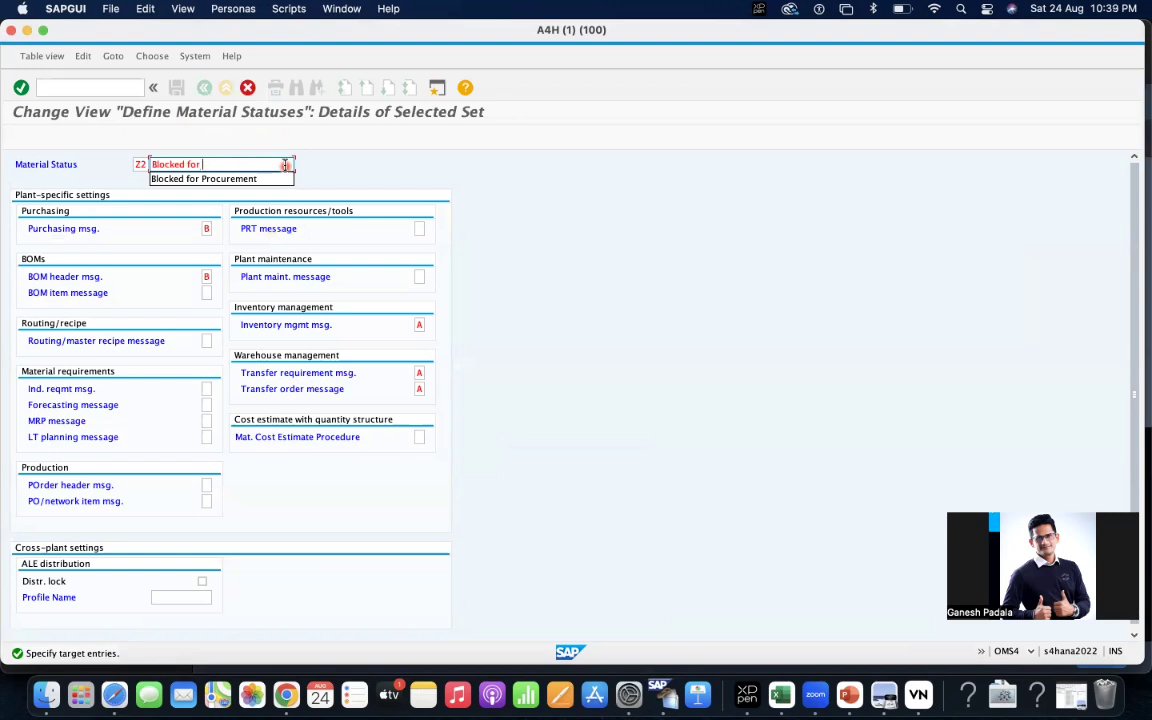
text(inv)
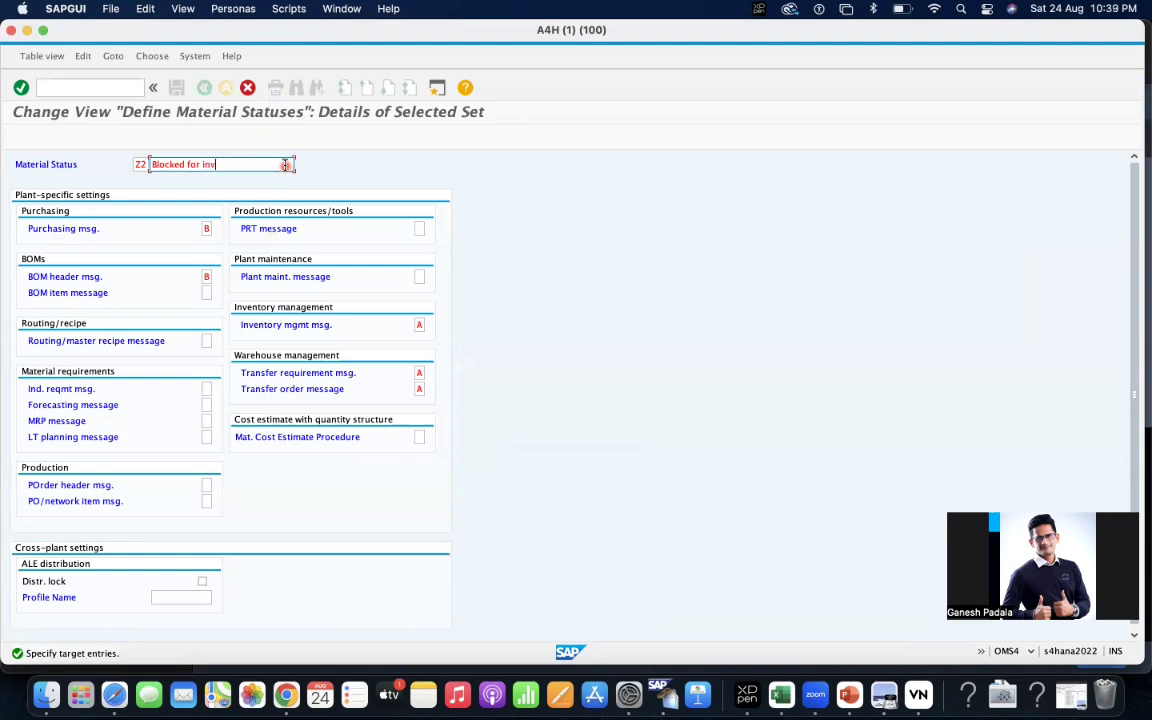
text(entory)
key(BackSpace)
key(BackSpace)
key(BackSpace)
key(BackSpace)
key(BackSpace)
key(BackSpace)
key(BackSpace)
key(BackSpace)
key(BackSpace)
text(goods)
- Confirm the Z2 copy with no purchasing message and an inventory management message of B (error)
key(Return)
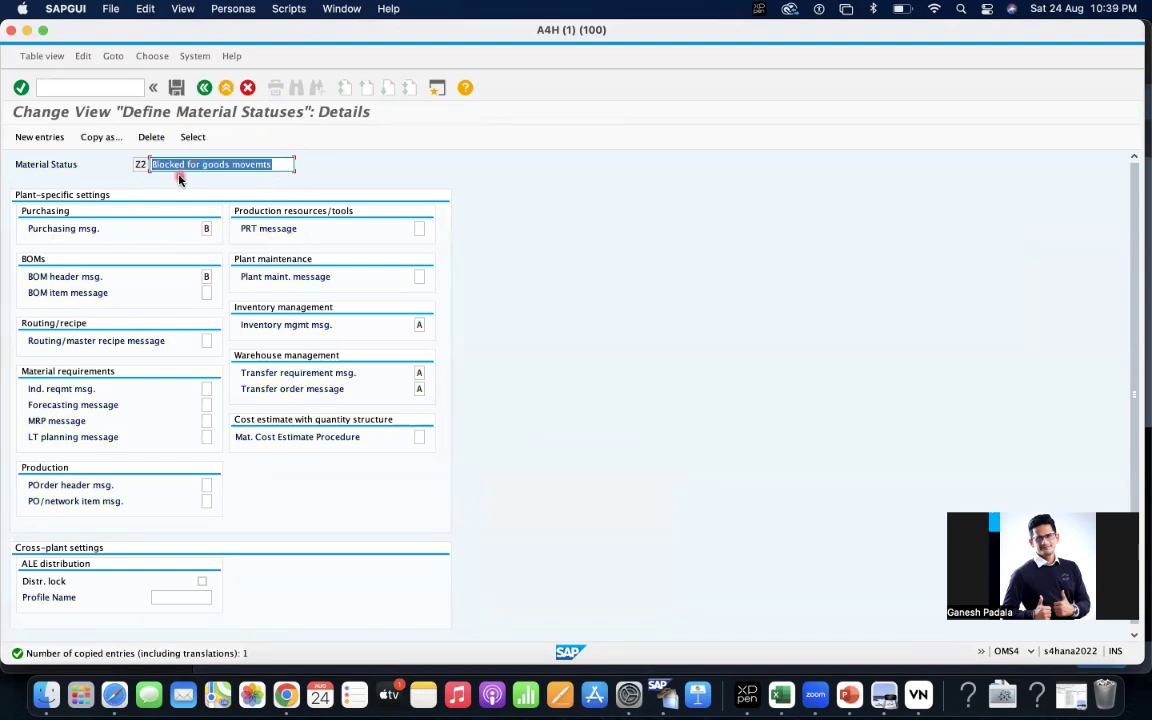
click(207, 229)
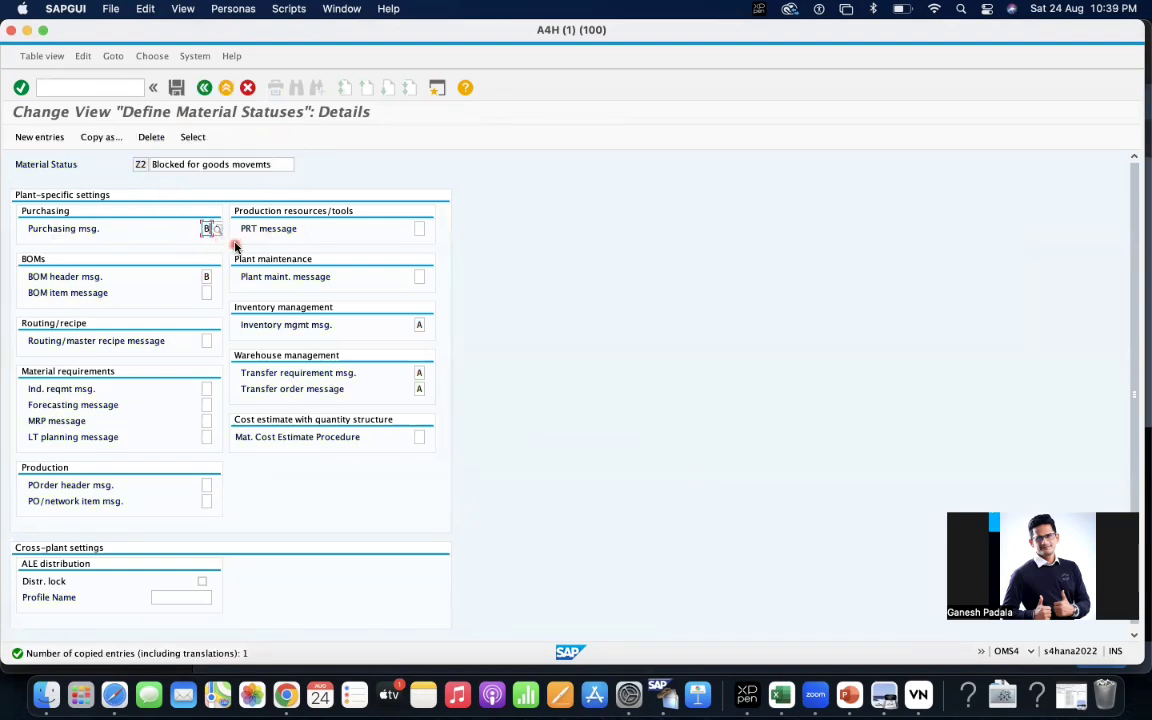
key(Tab)
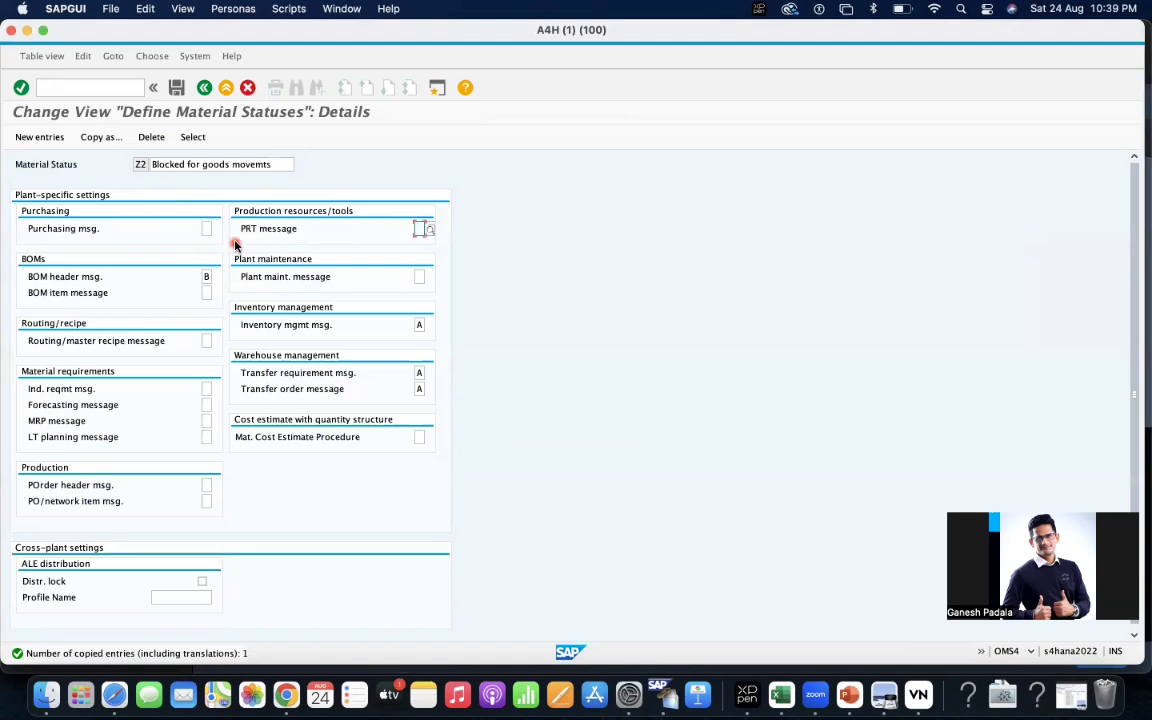
click(419, 324)
key(F4)
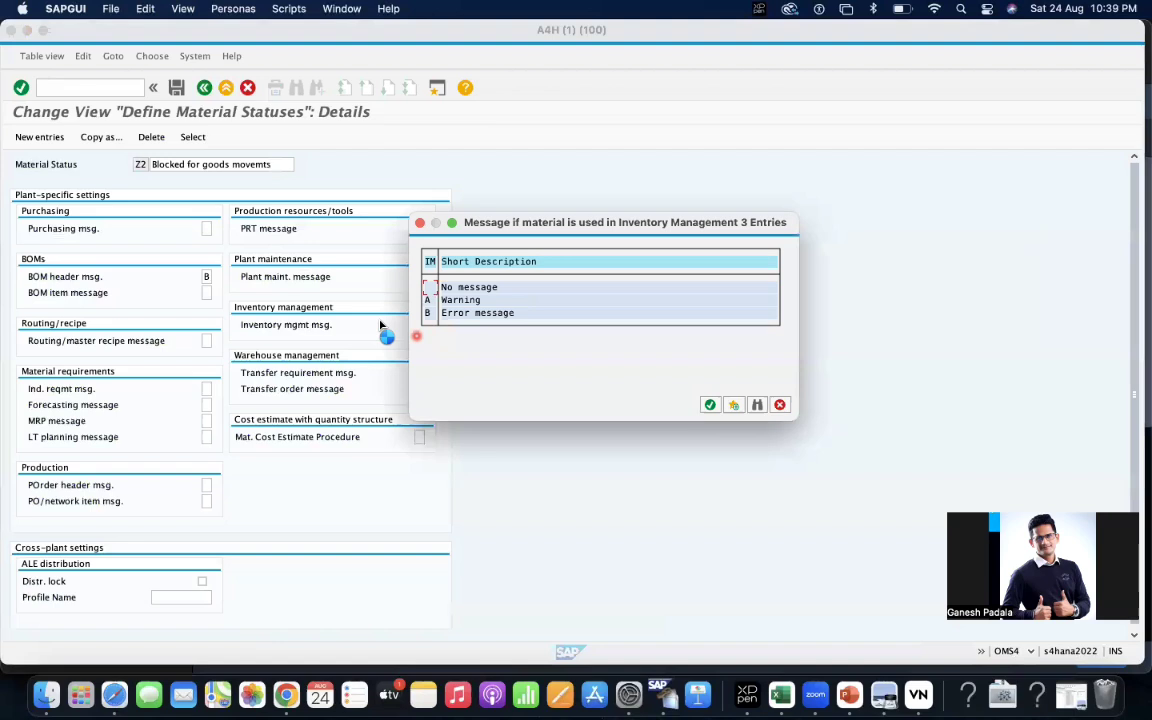
double_click(462, 315)
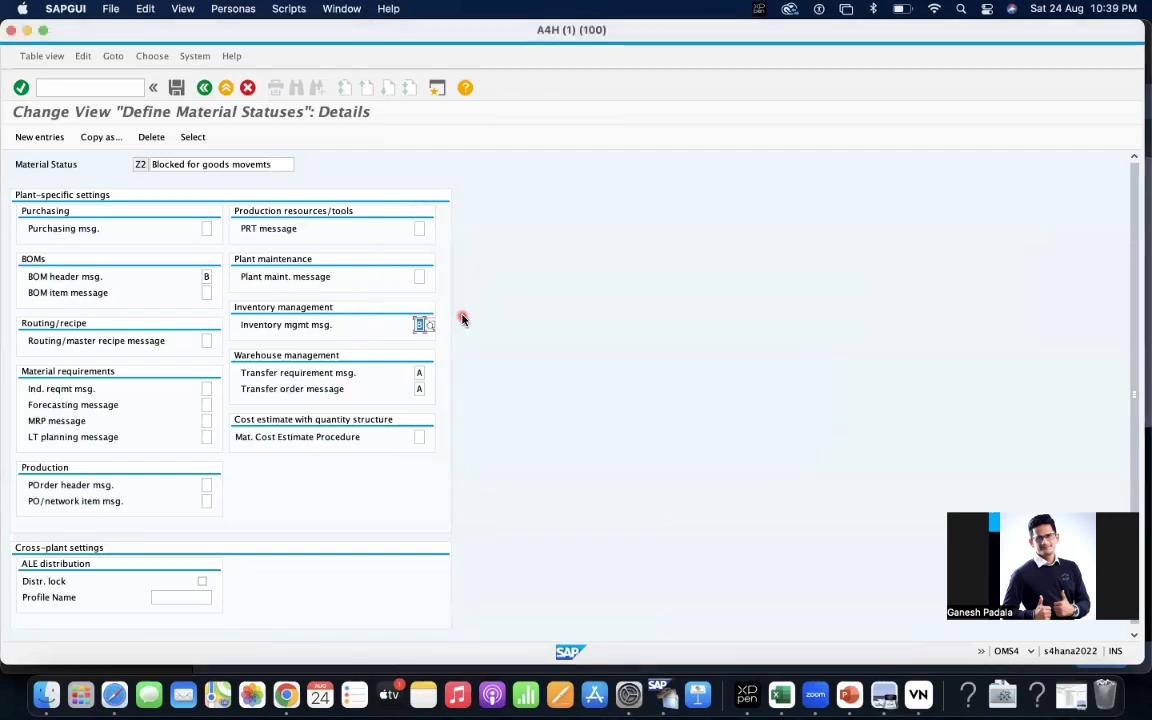
- Set Z2's transfer requirement and transfer order messages to B (error)
click(421, 374)
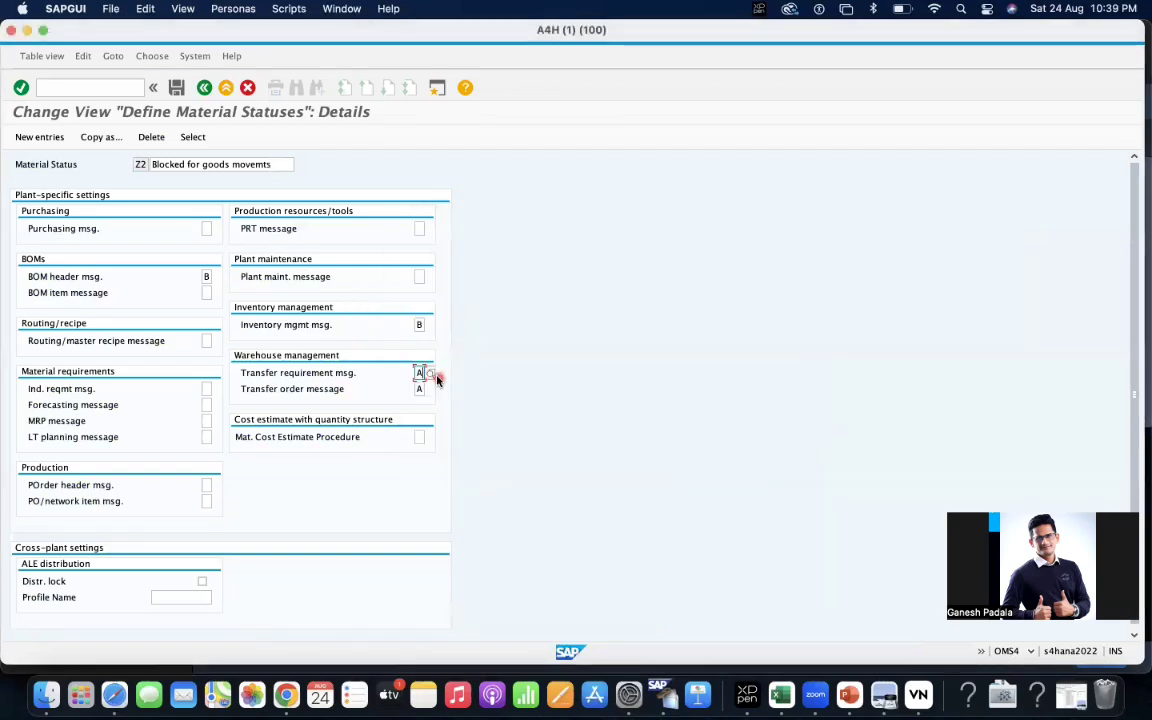
click(434, 374)
double_click(451, 365)
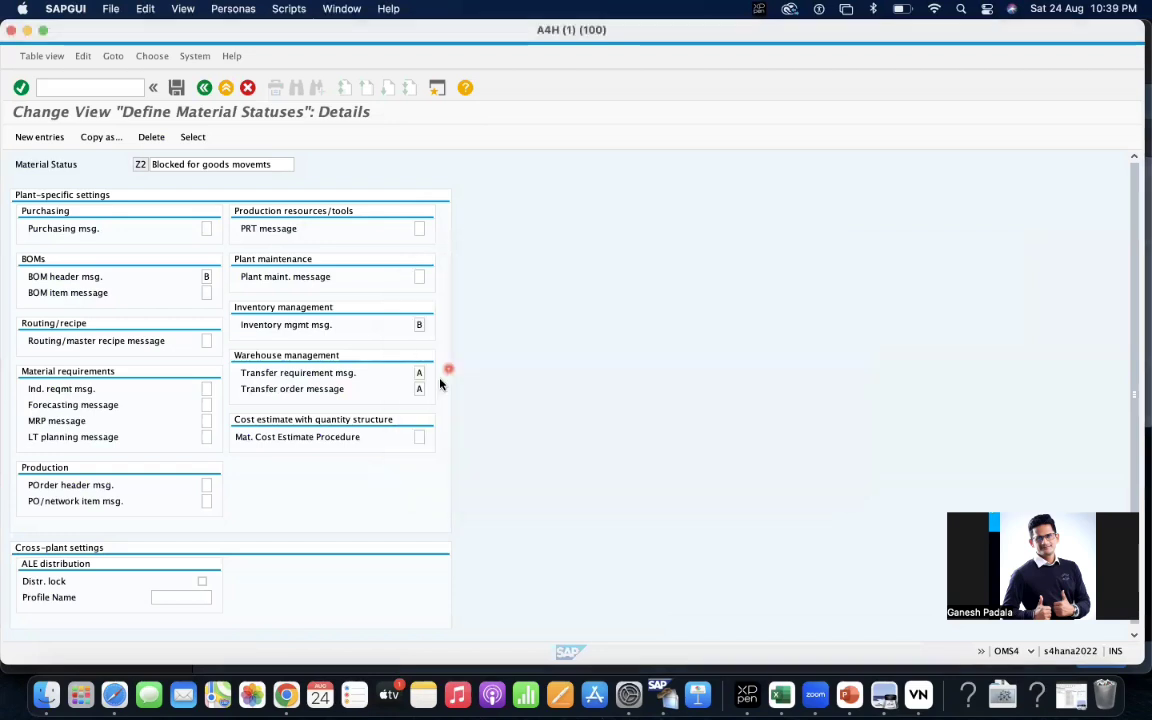
click(421, 389)
click(431, 389)
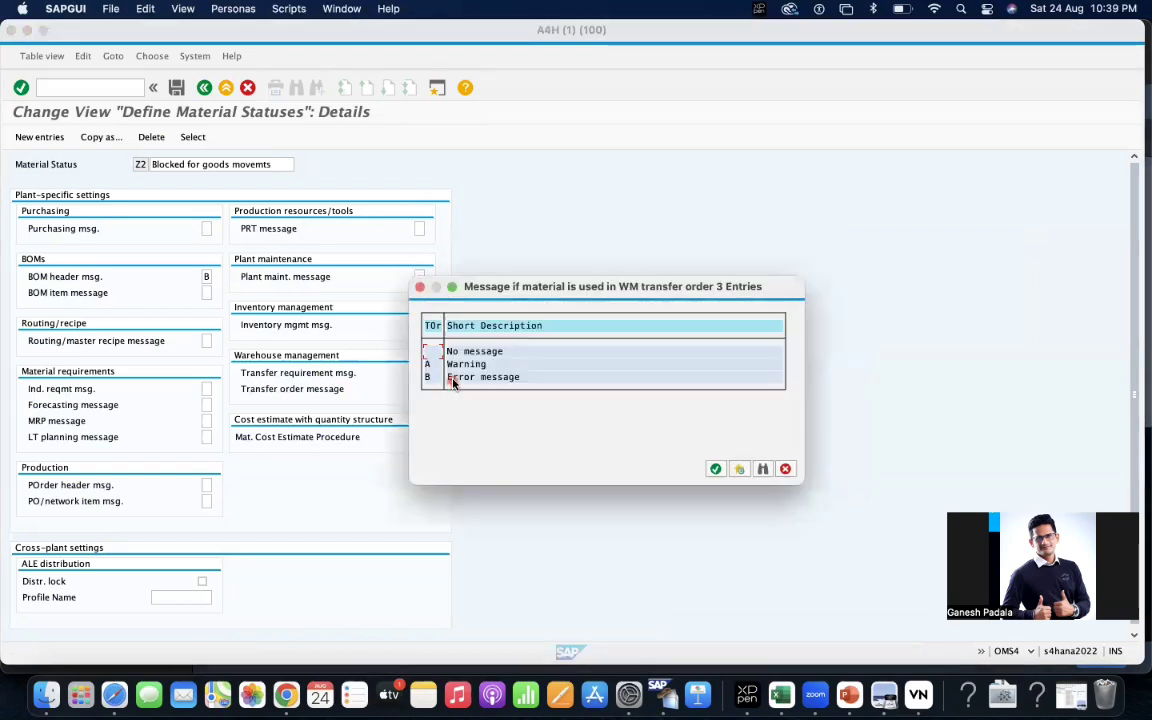
double_click(455, 378)
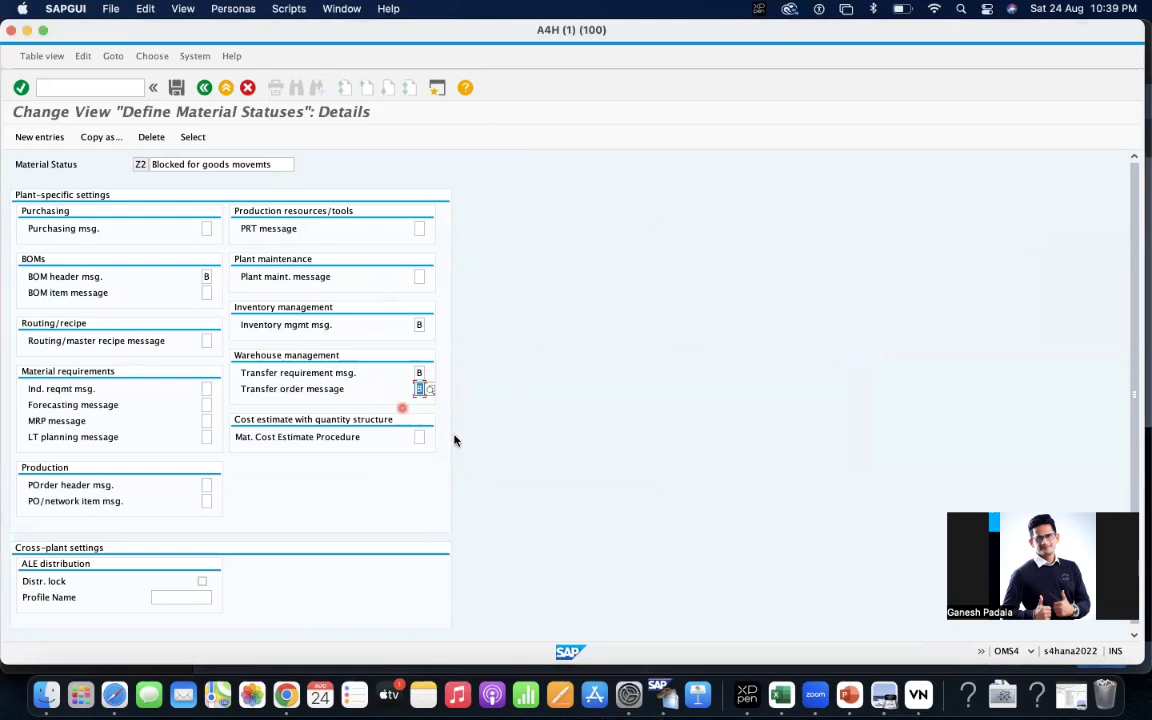
- Save Z2 under the customizing request and return to the overview
click(177, 88)
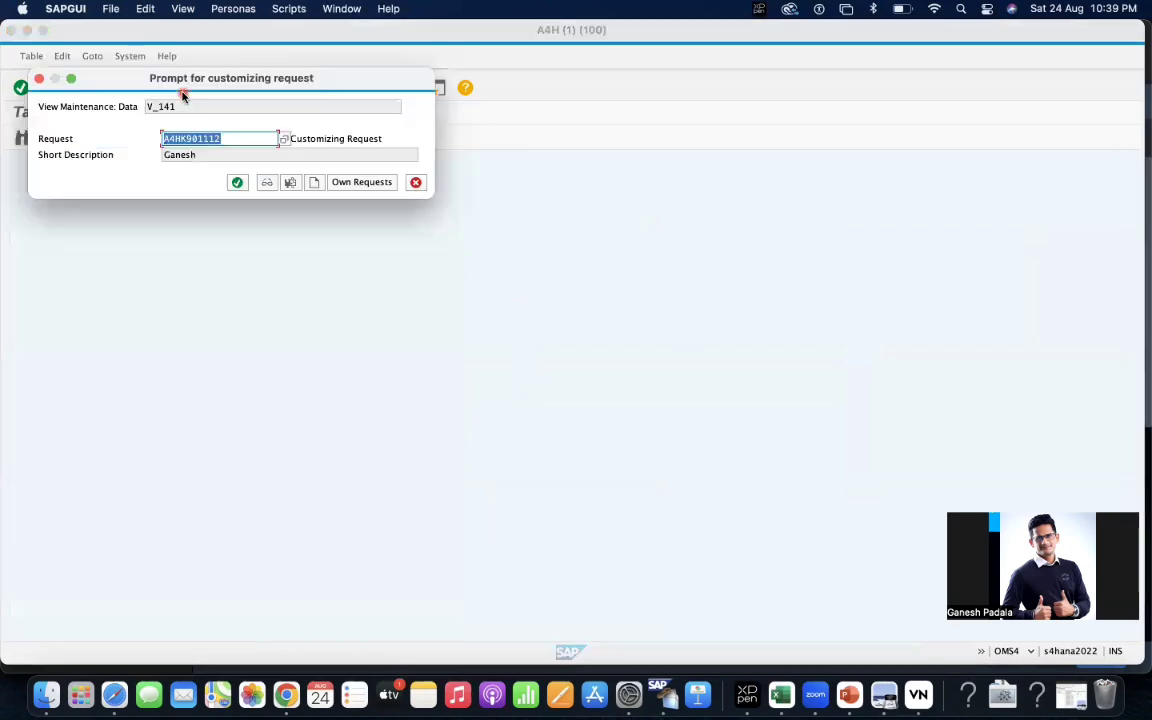
click(237, 184)
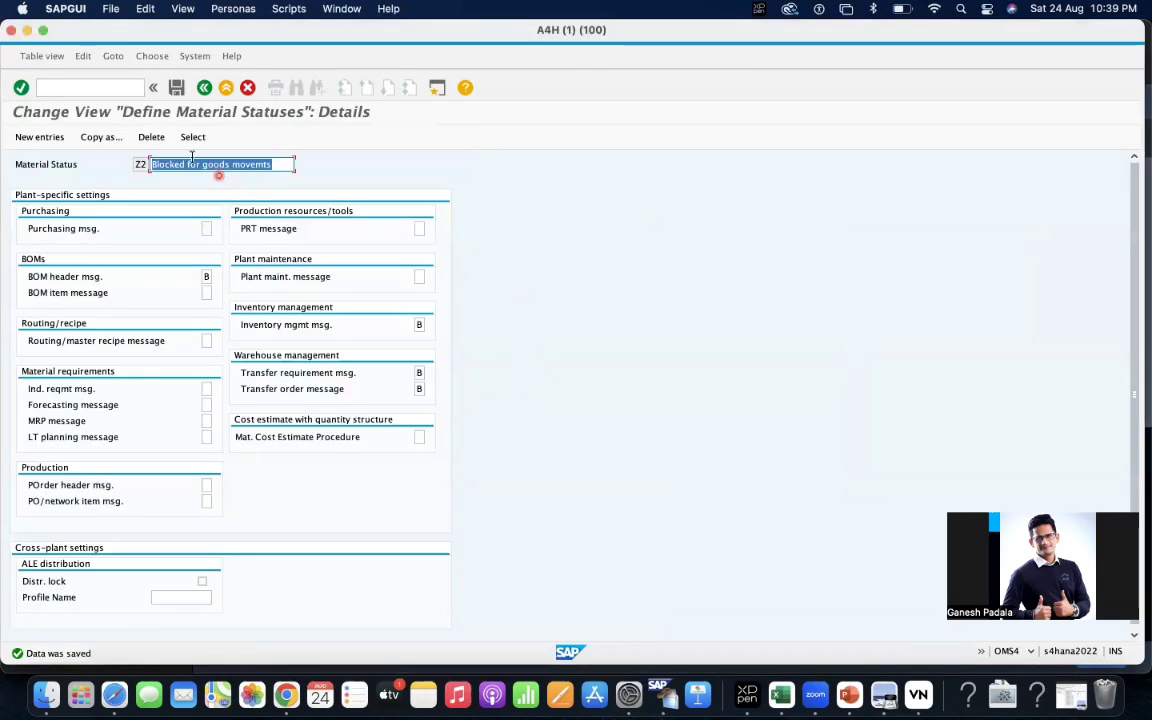
click(203, 88)
click(203, 88)
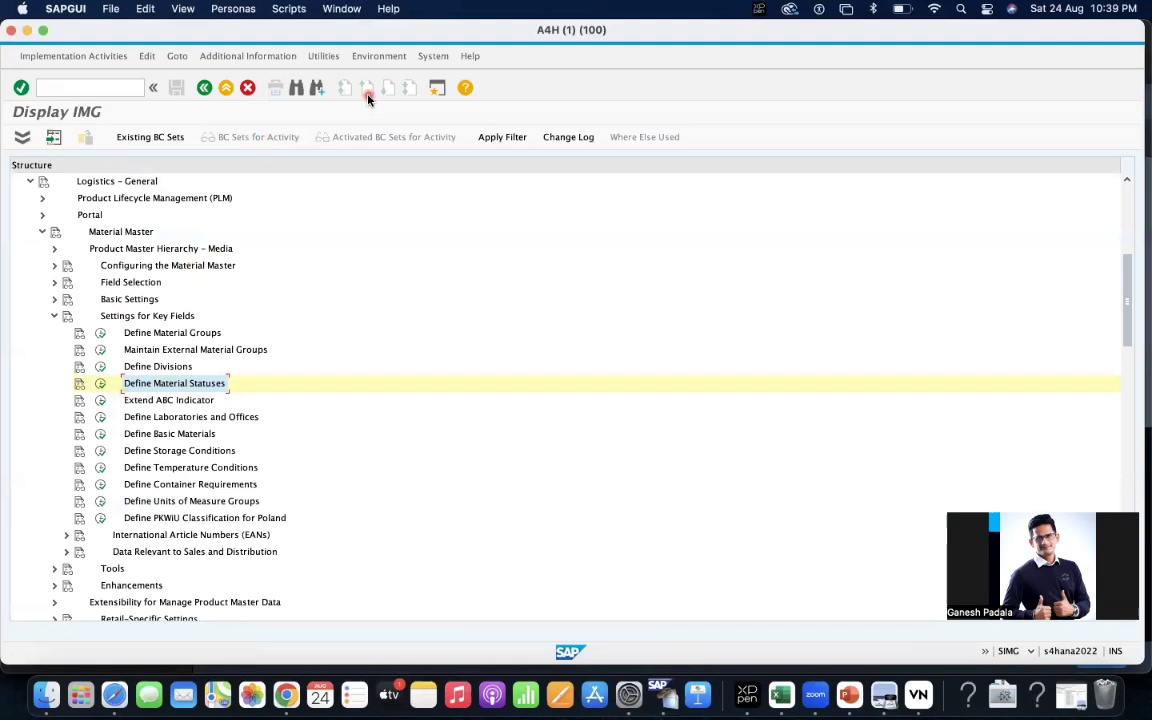
click(432, 93)
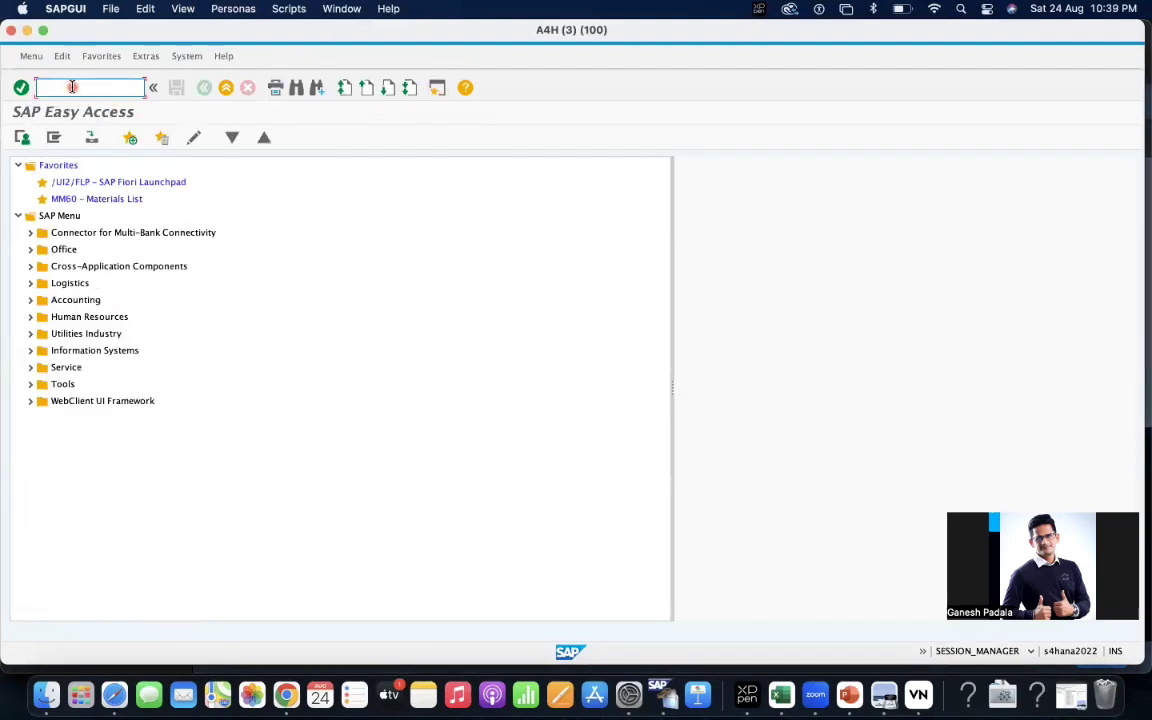
click(72, 87)
text(mm02)
key(Return)
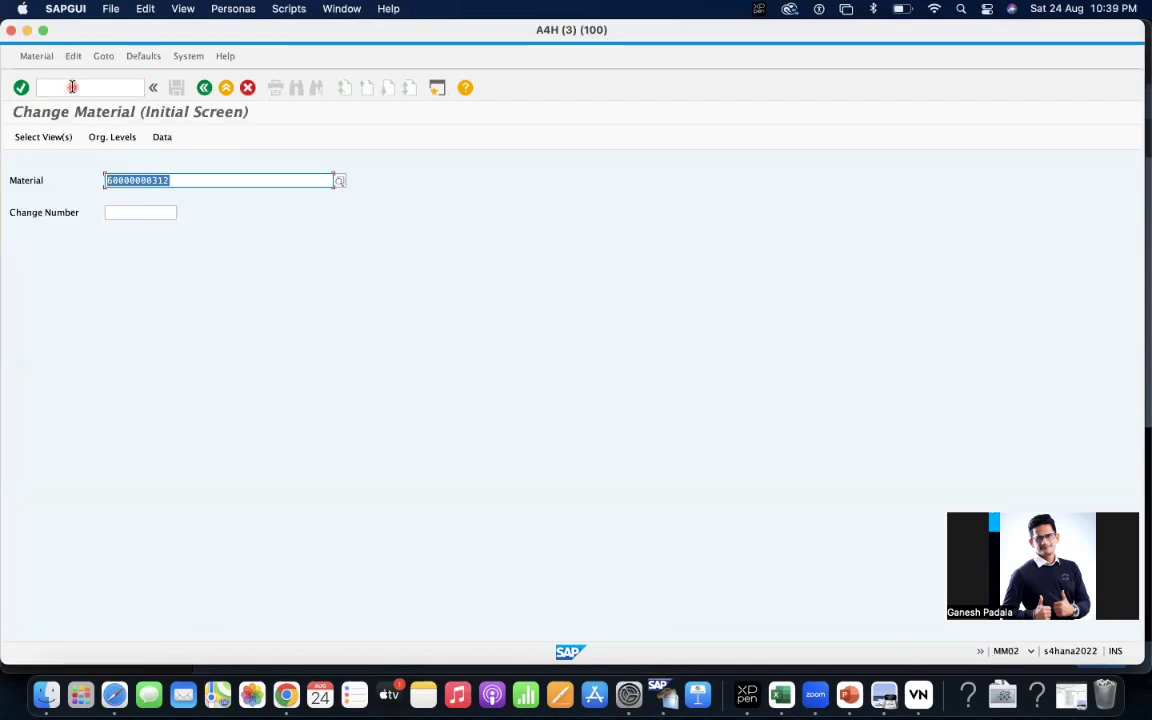
key(Return)
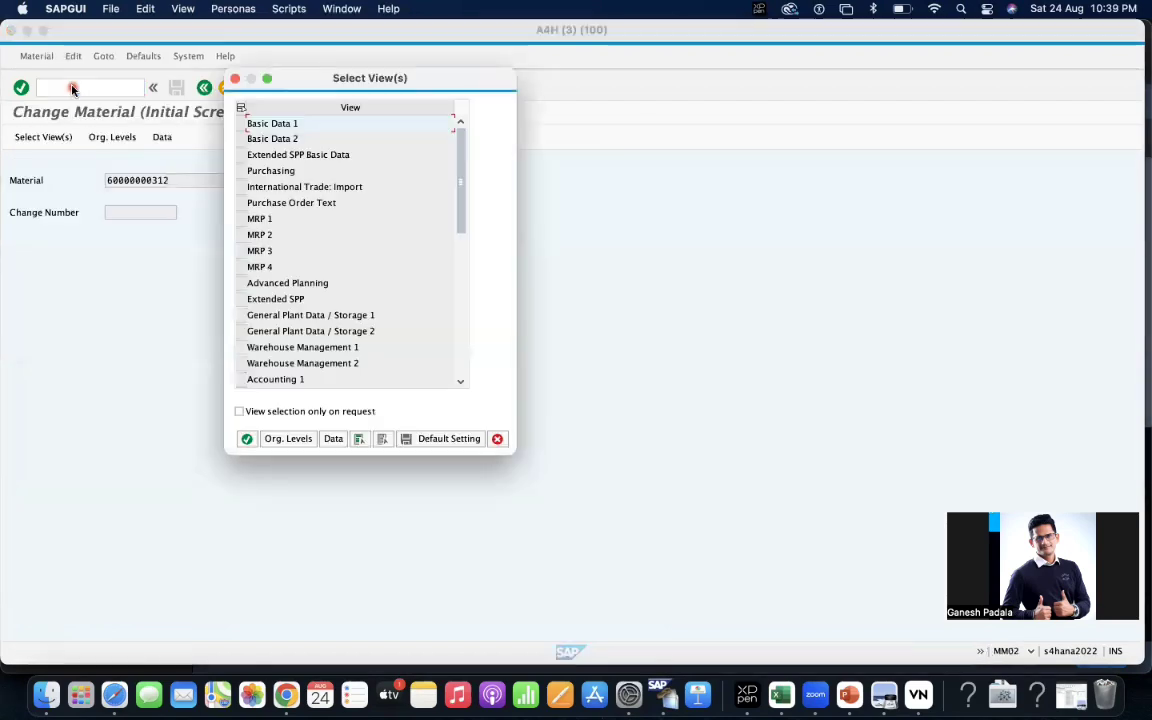
click(240, 172)
key(Return)
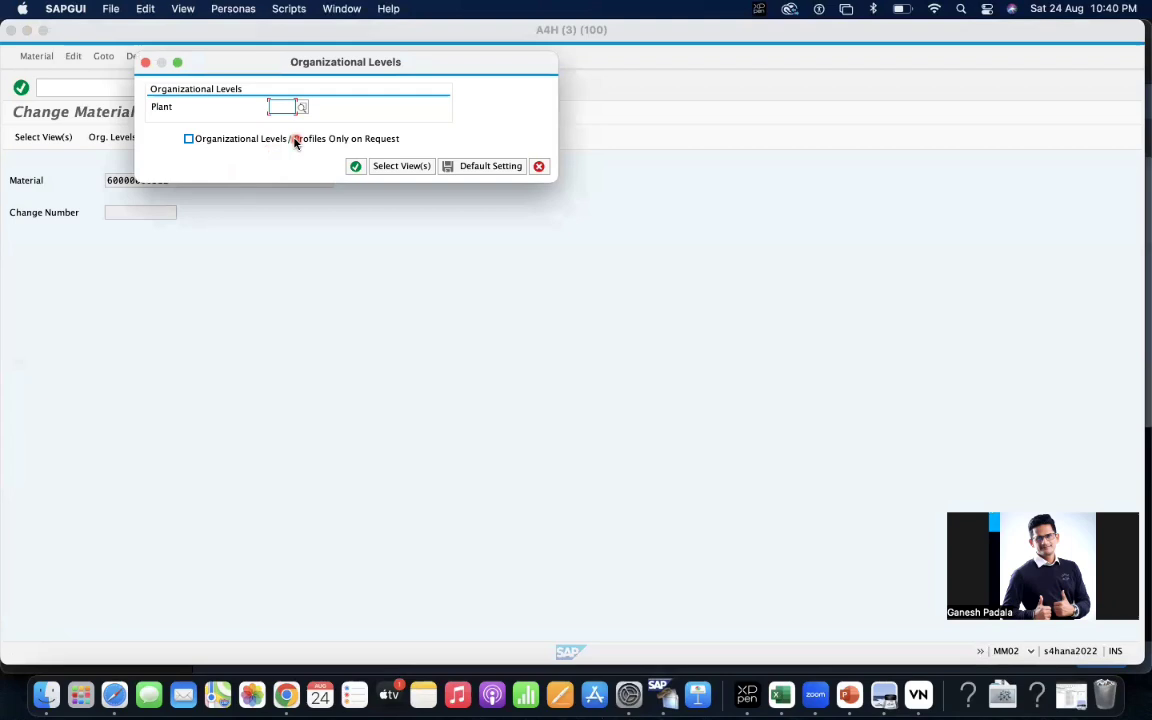
text(1710)
key(Return)
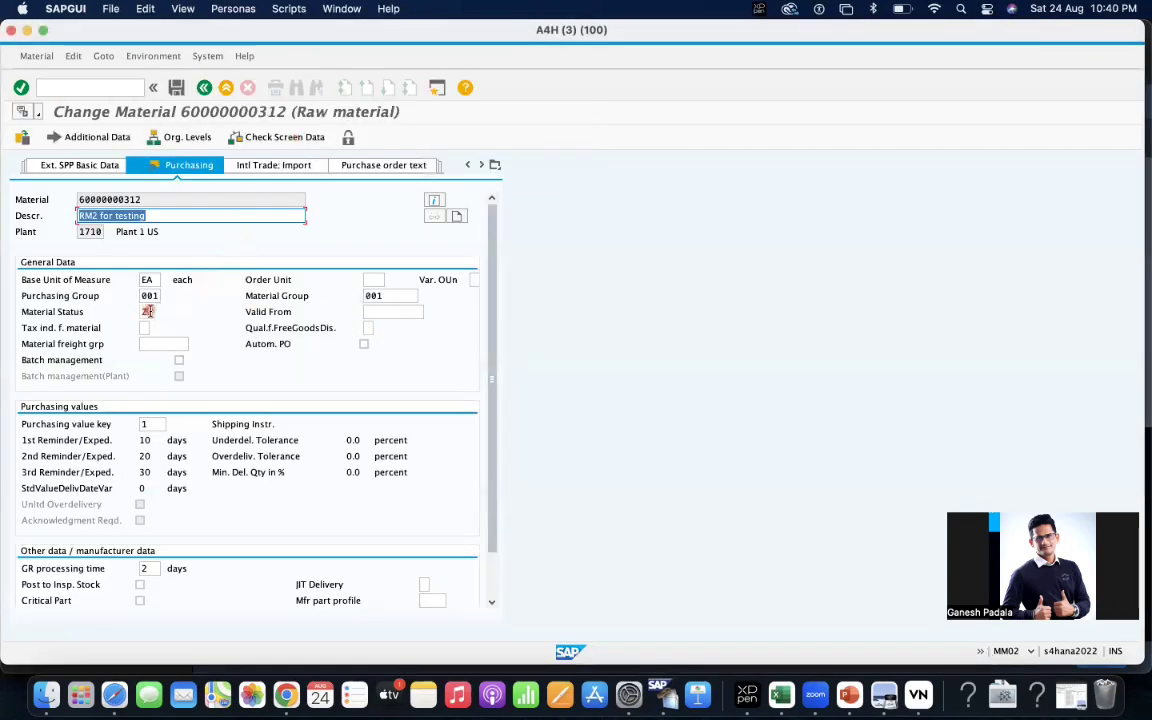
- Set the plant-specific material status to Z1, valid from 24.08.2024
click(148, 312)
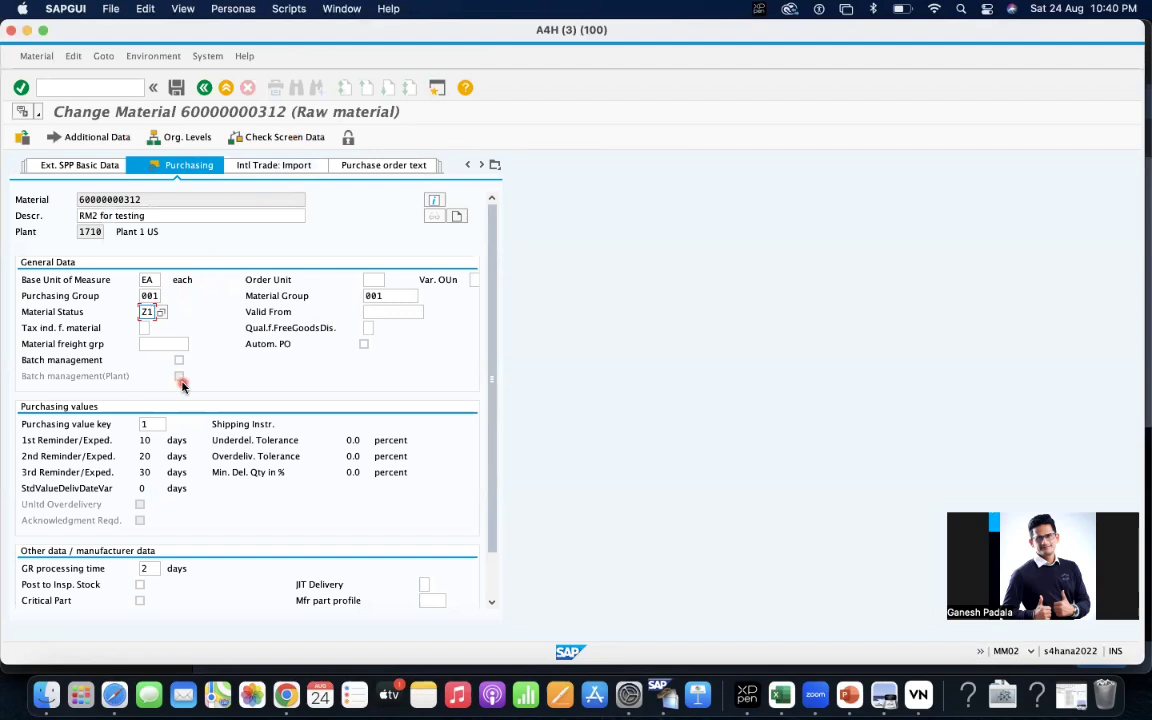
click(160, 312)
double_click(149, 332)
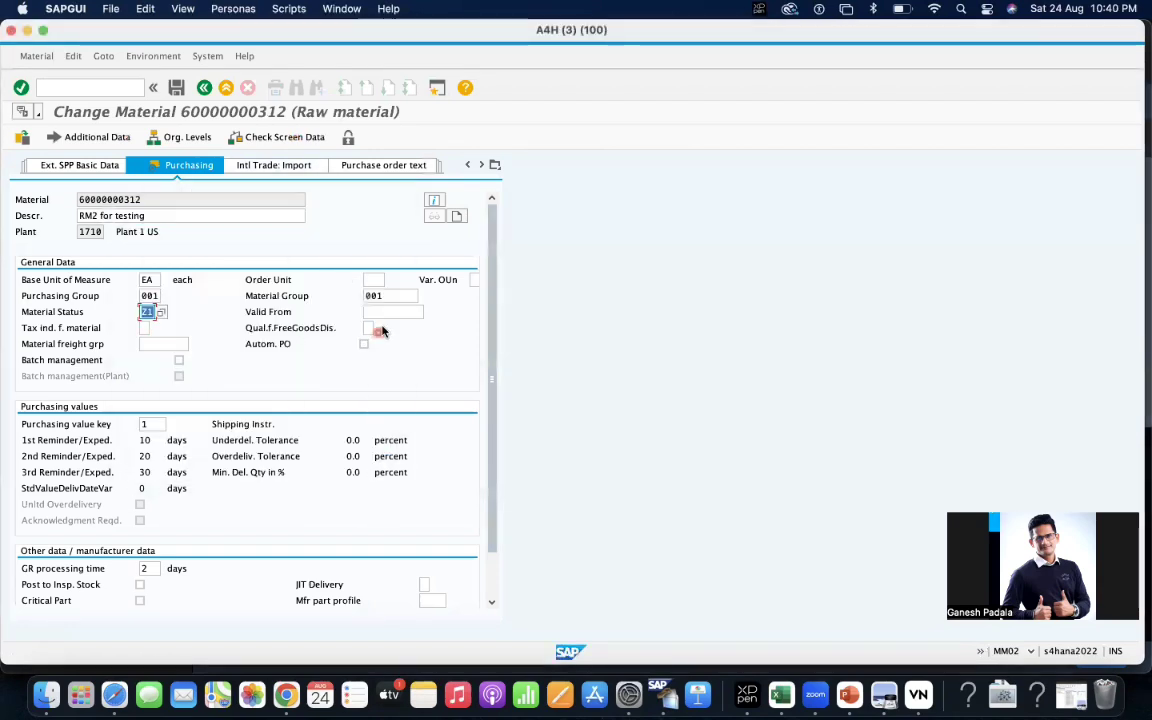
click(386, 313)
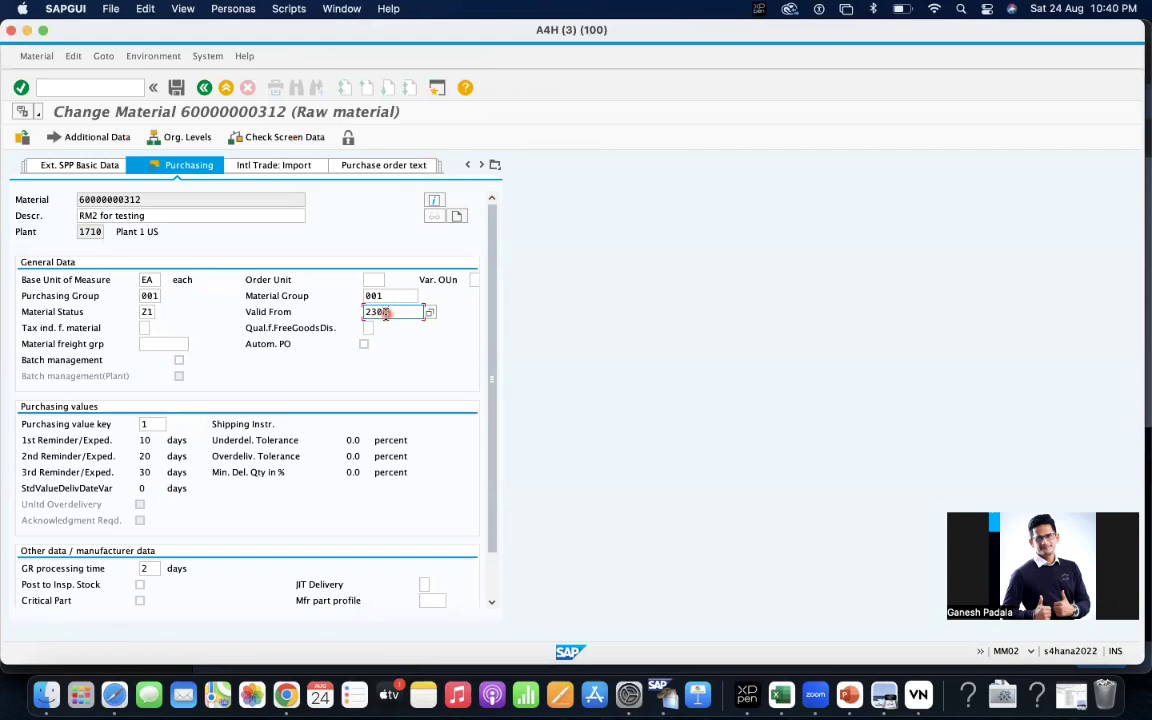
key(Return)
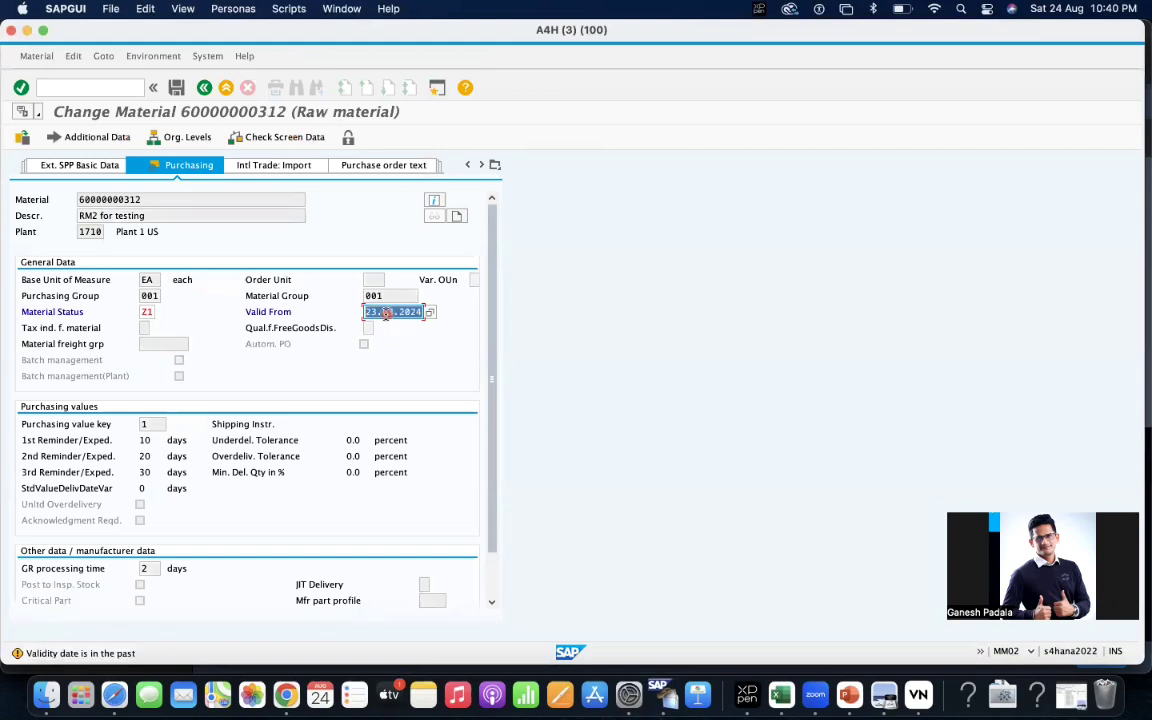
click(376, 311)
text(4)
key(Return)
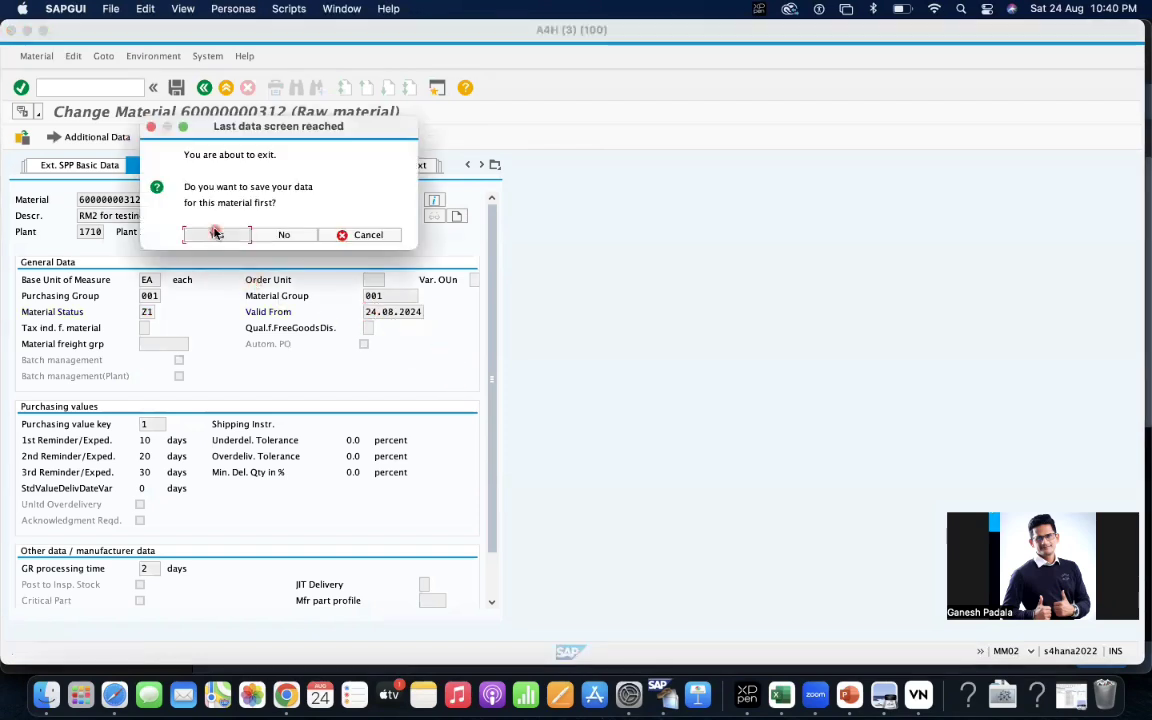
click(215, 233)
click(190, 180)
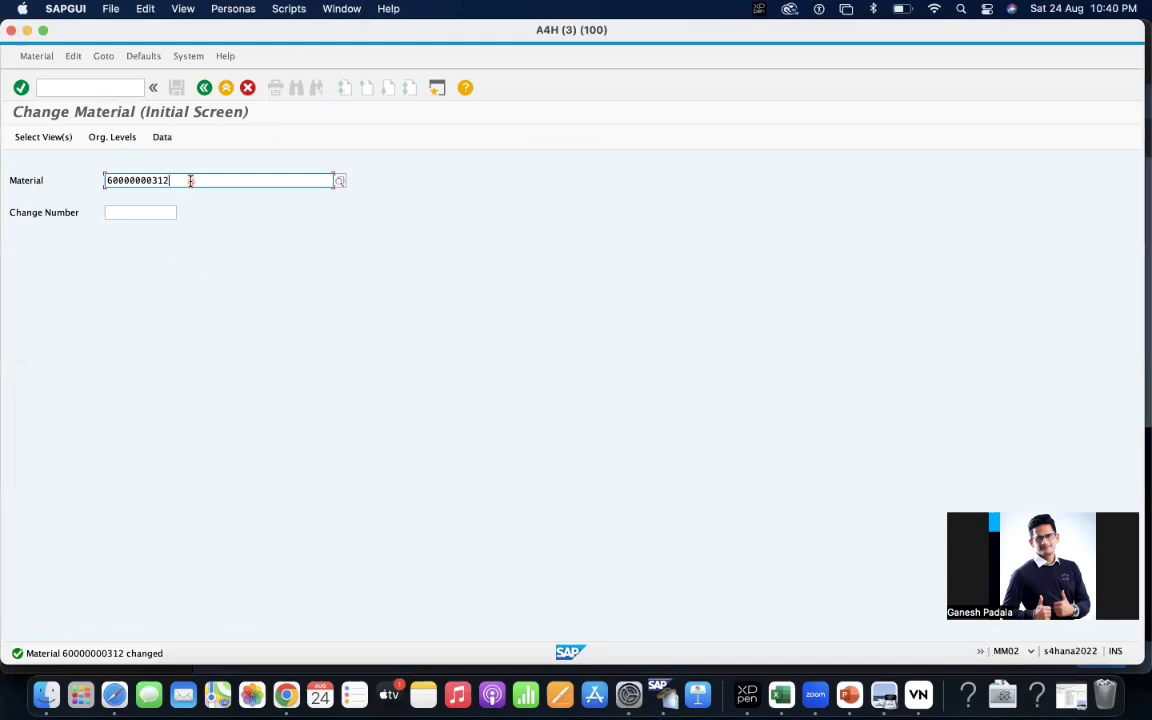
drag(190, 180, 82, 183)
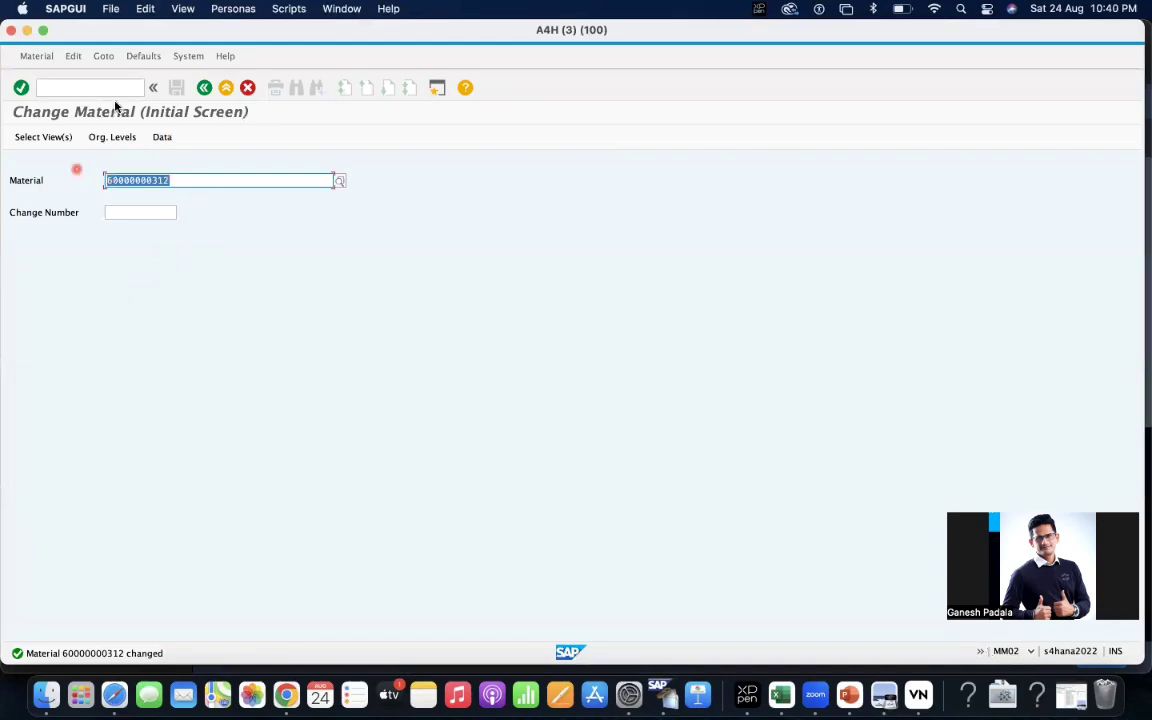
click(87, 86)
text(/nme21n)
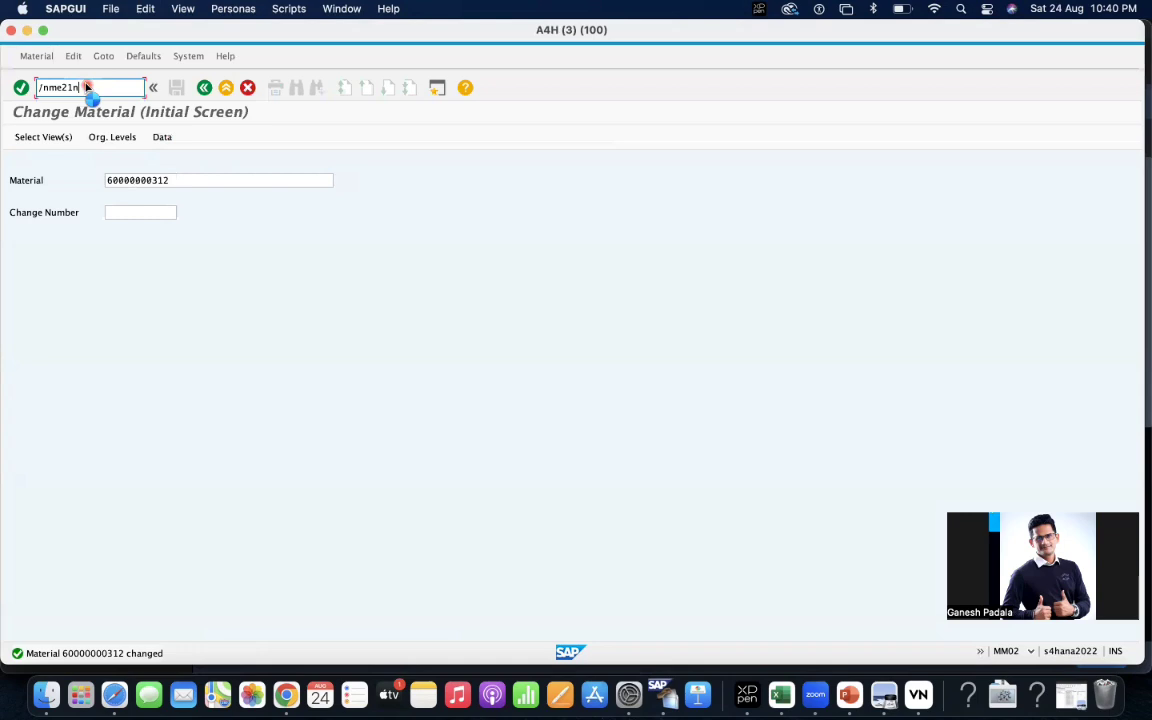
key(Return)
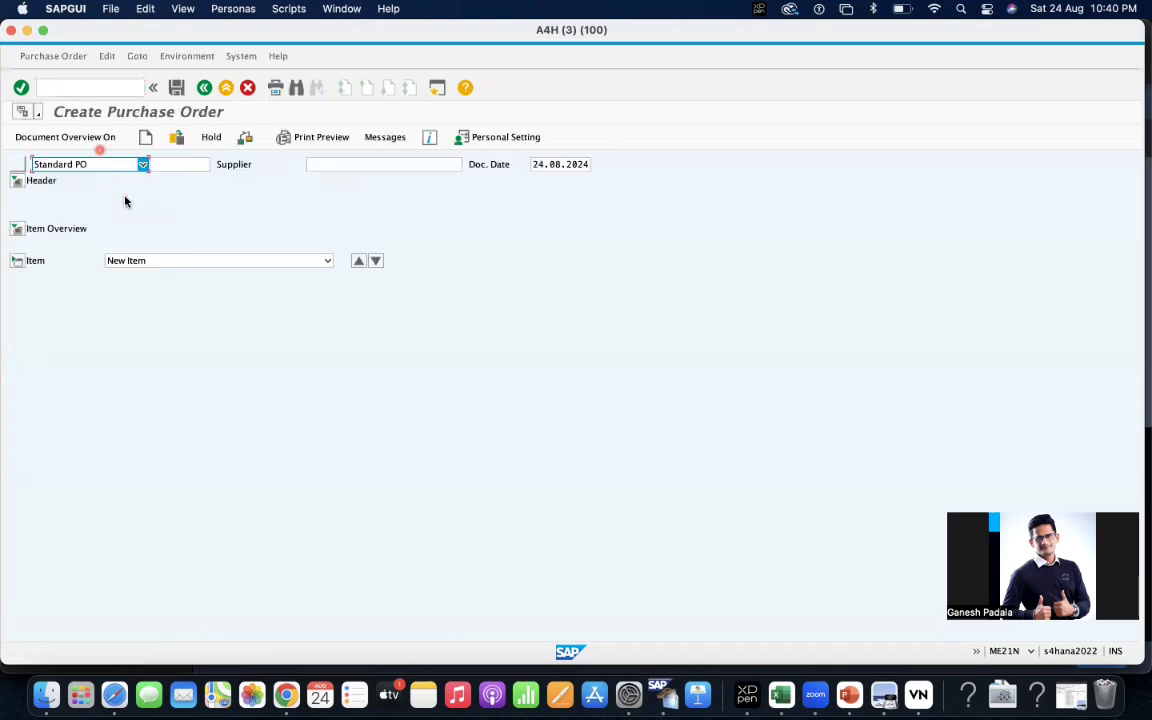
click(17, 230)
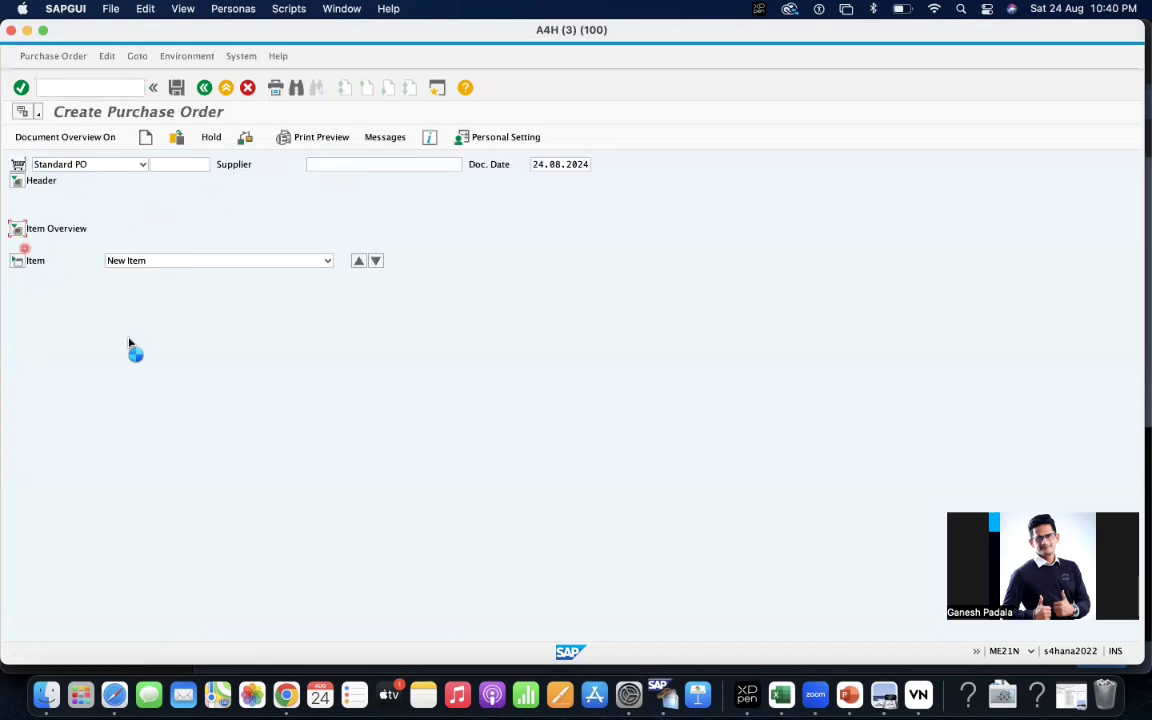
drag(188, 440, 697, 462)
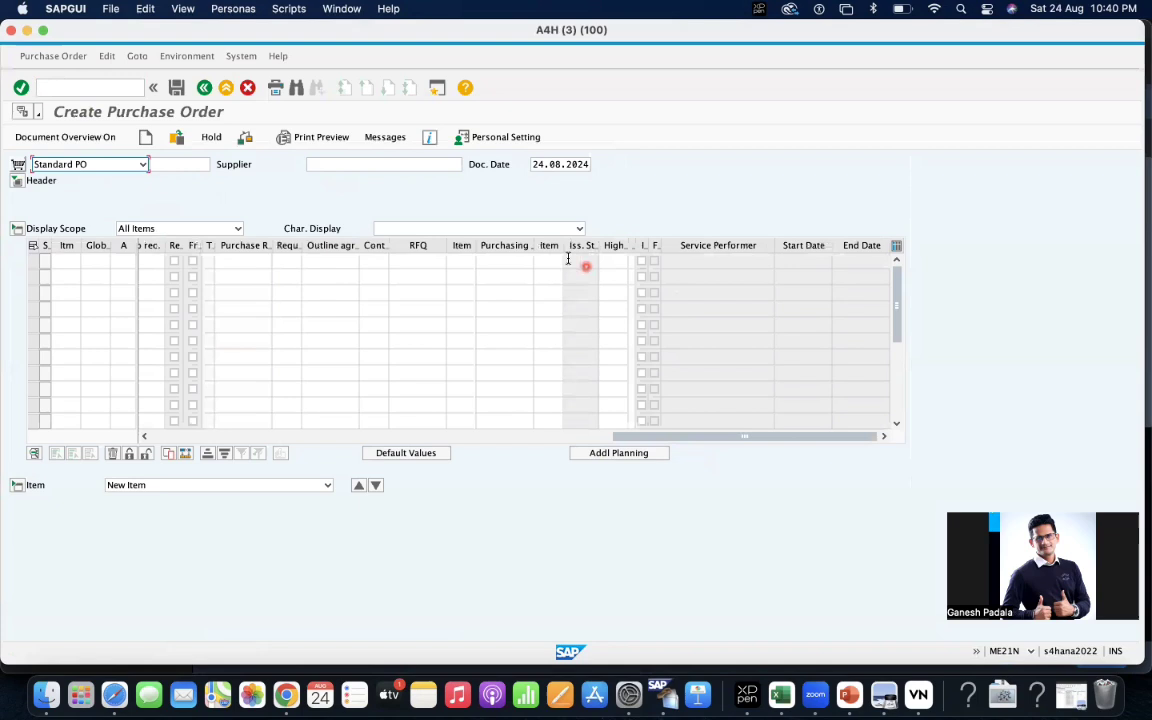
click(493, 262)
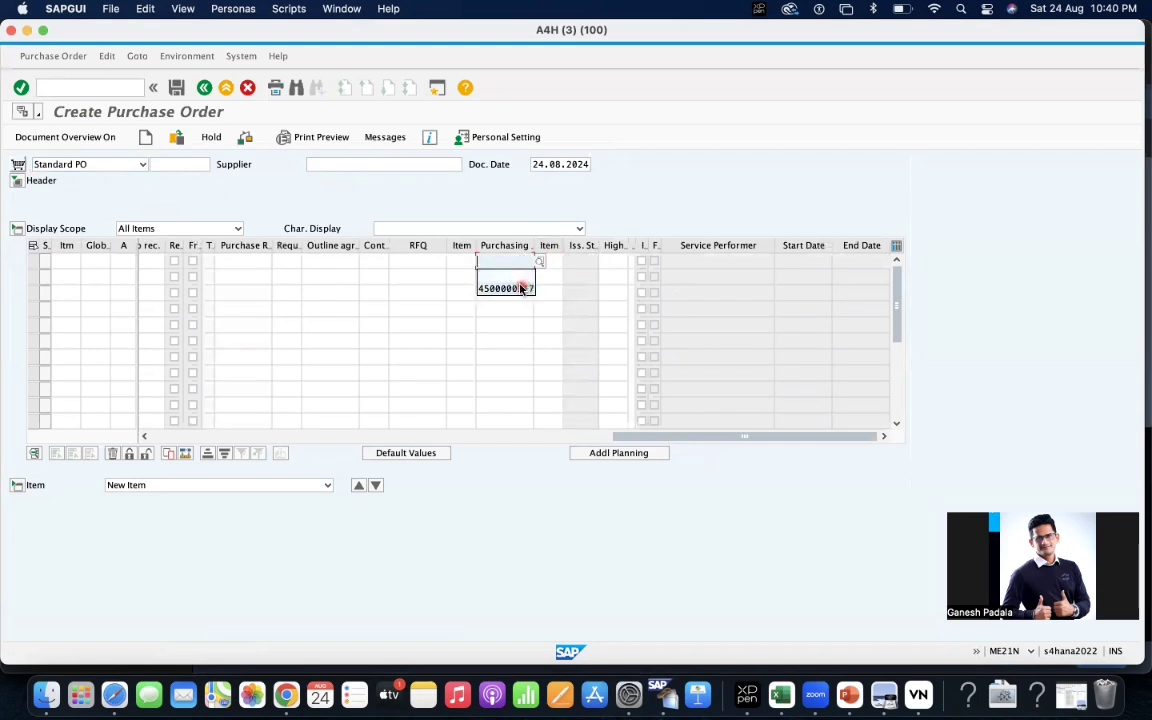
mouse_move(527, 290)
click(516, 289)
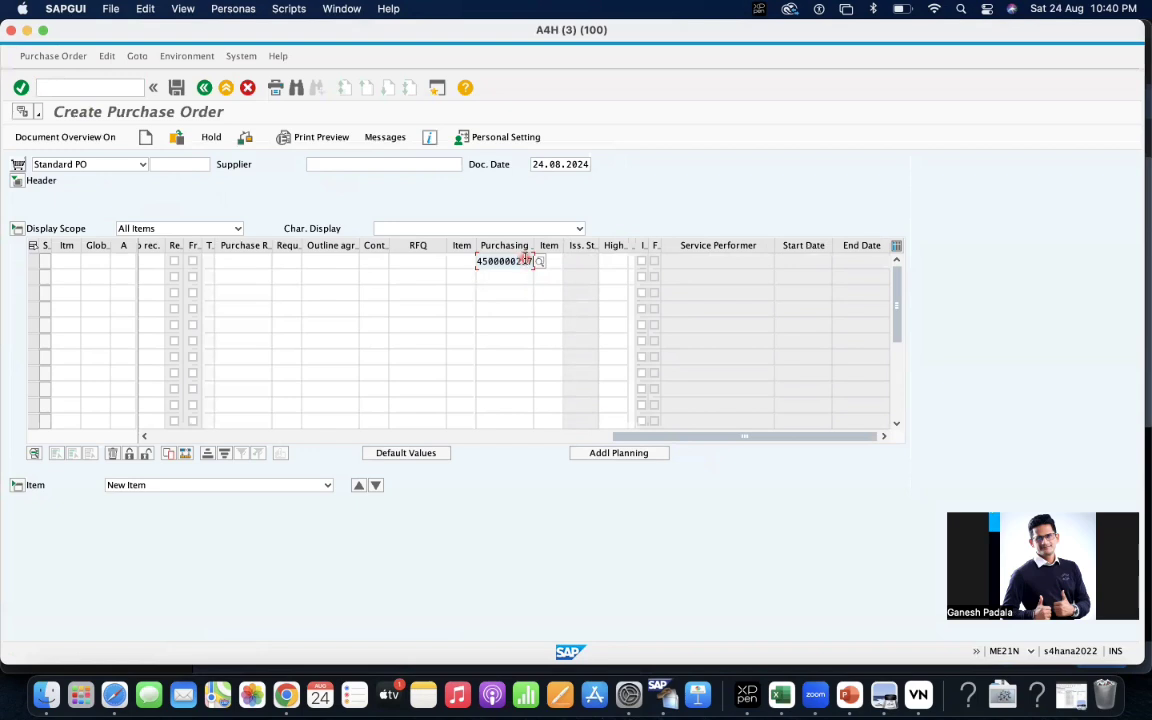
key(BackSpace)
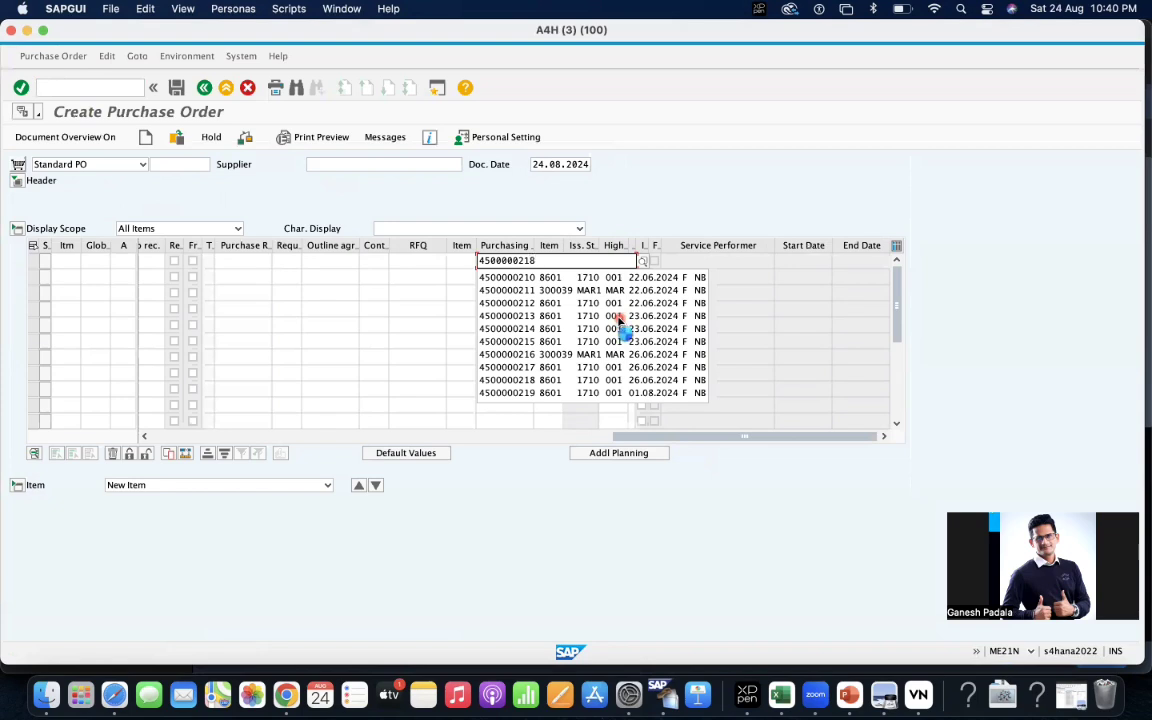
click(619, 320)
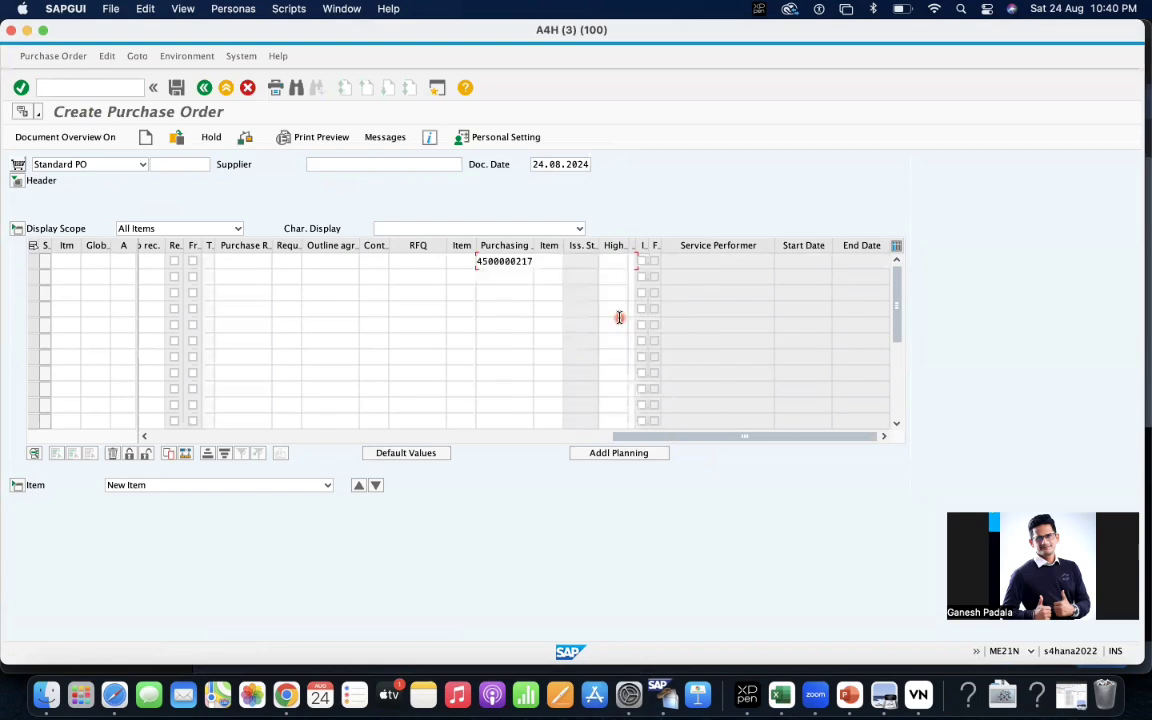
drag(617, 389, 144, 370)
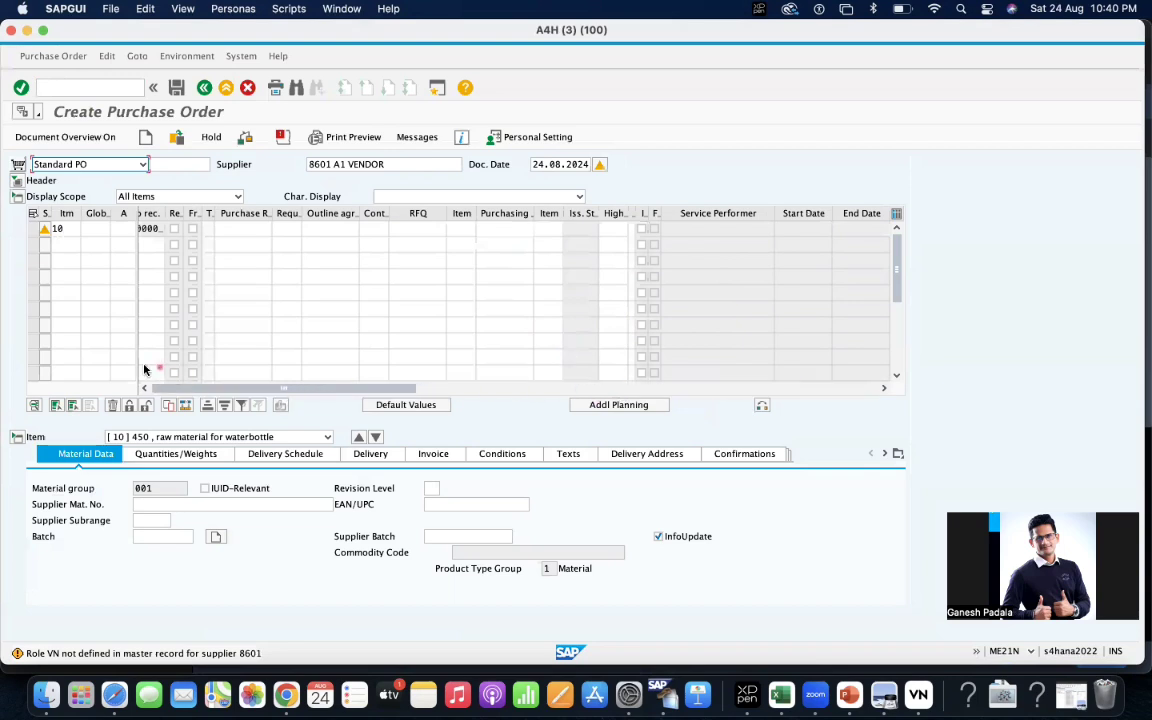
- Confirm material 450 on item 10, then select it for replacement
click(187, 228)
text(4)
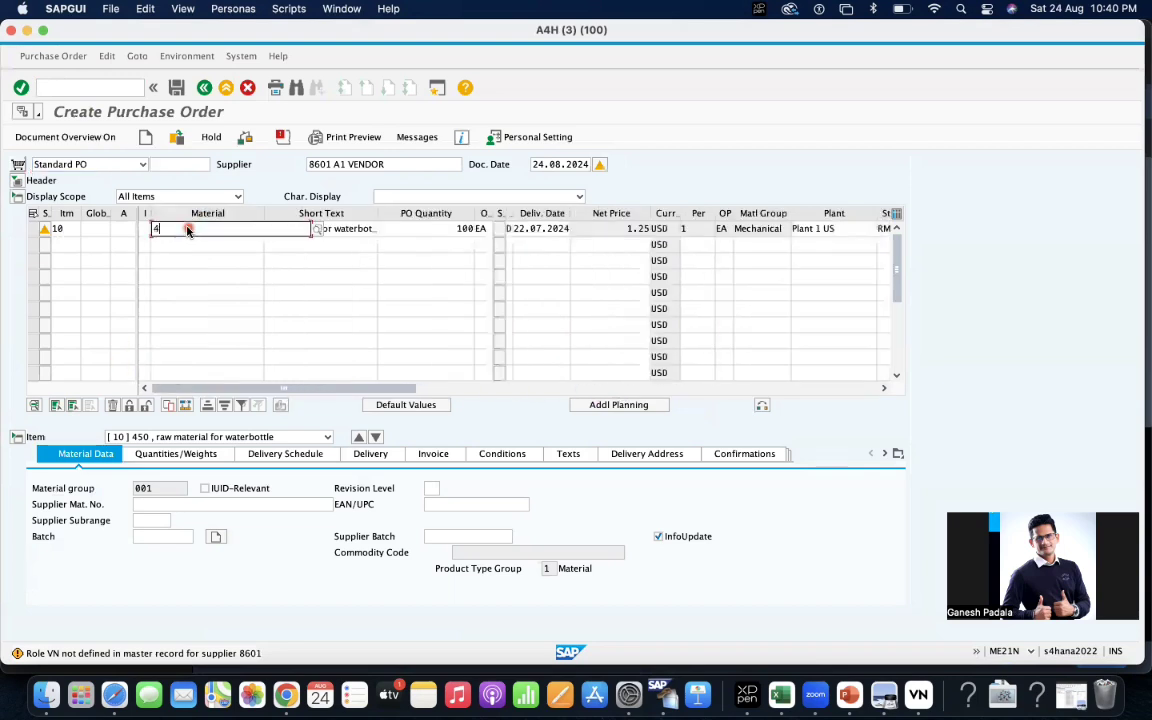
text(450)
key(Return)
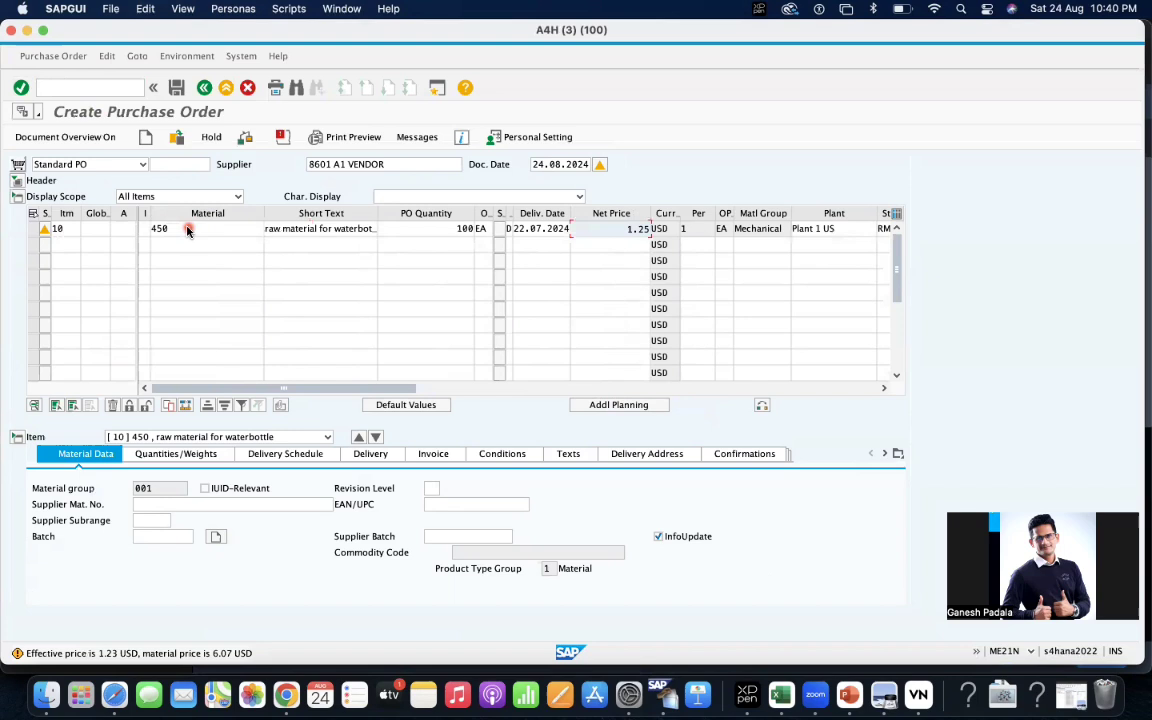
click(187, 228)
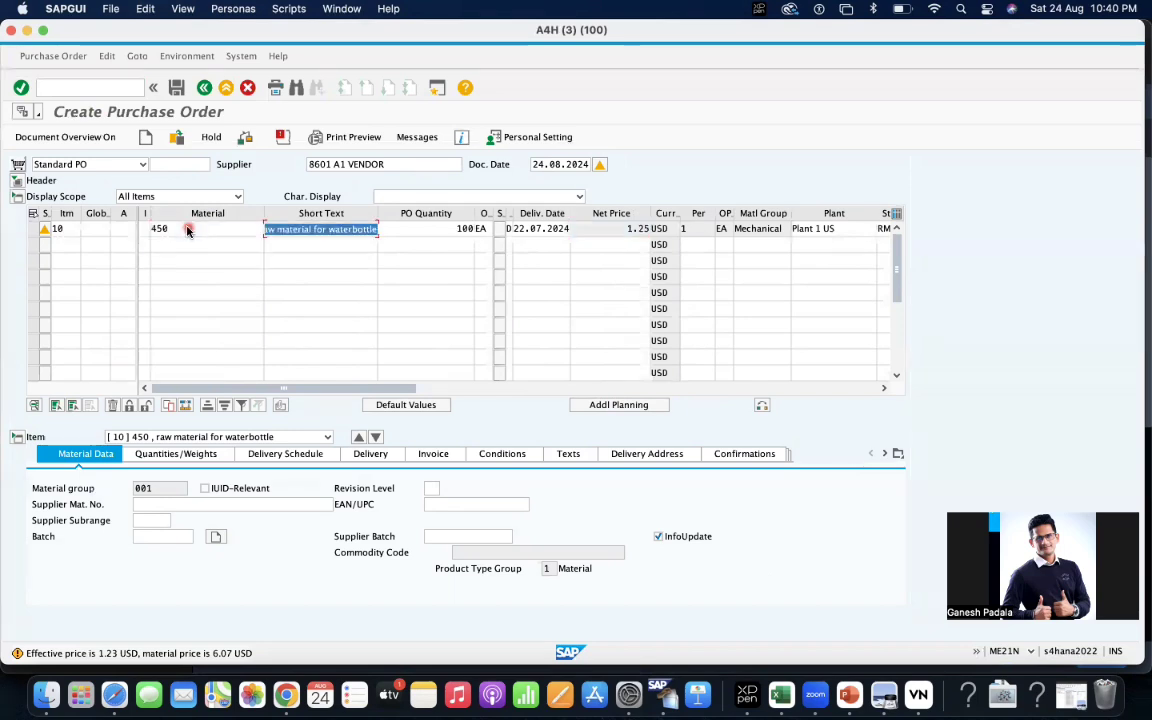
double_click(187, 228)
key(super+v)
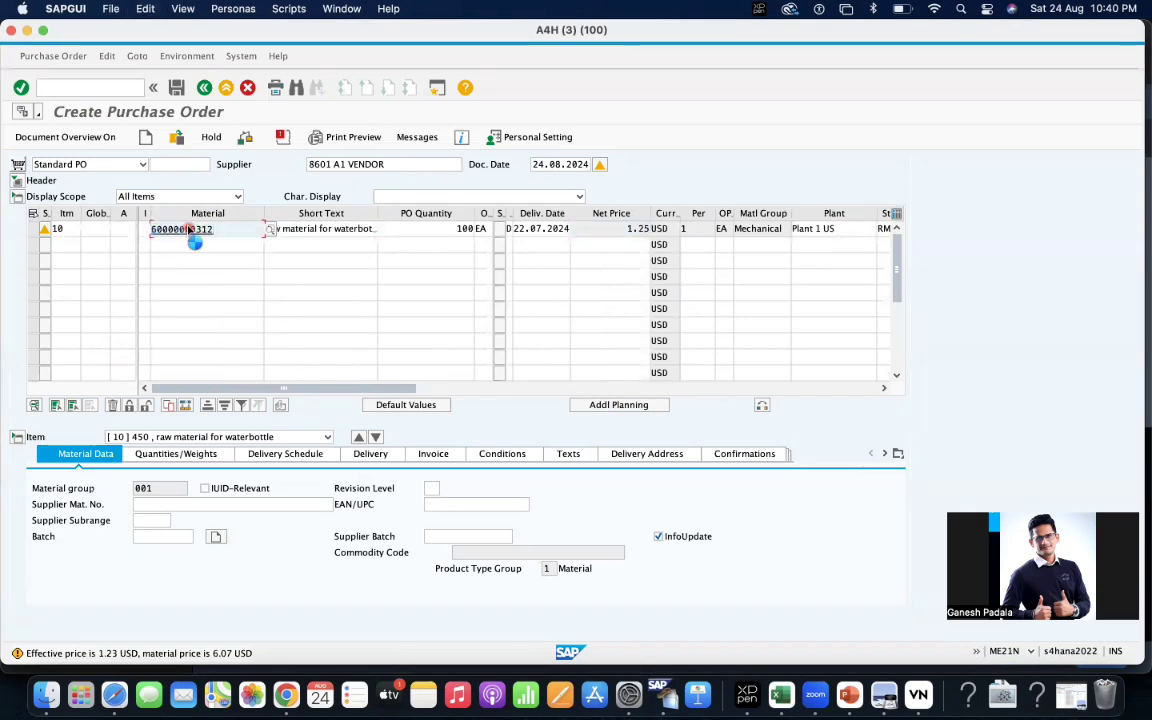
key(Return)
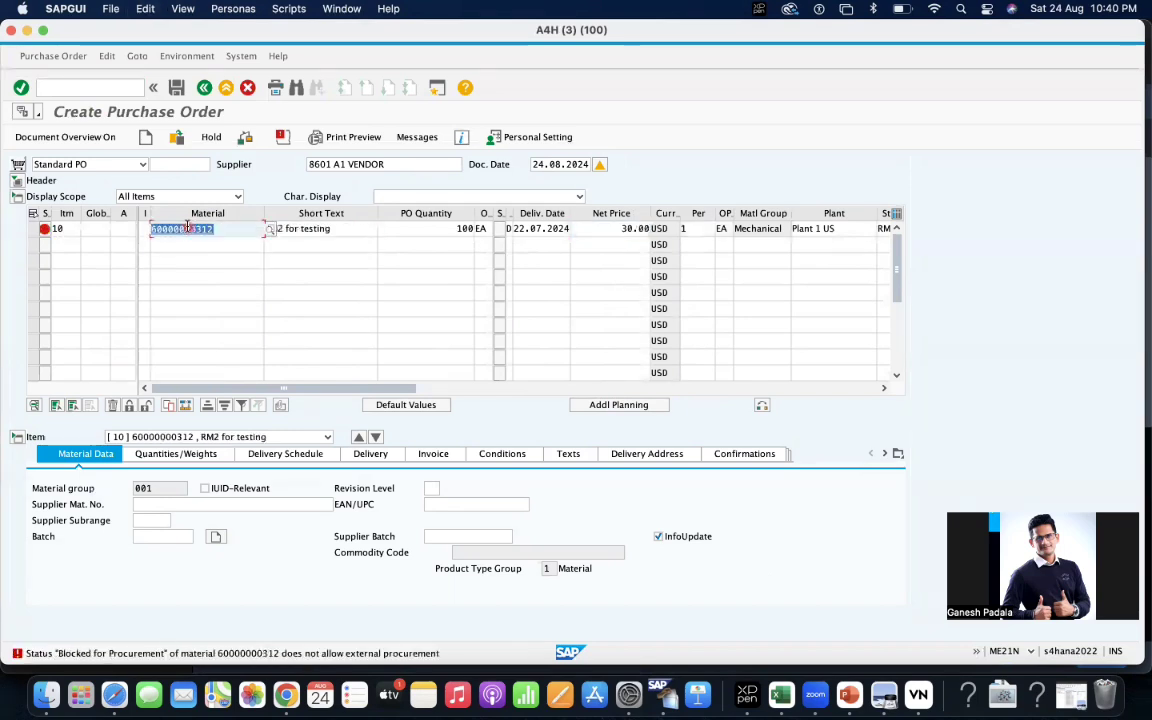
click(17, 655)
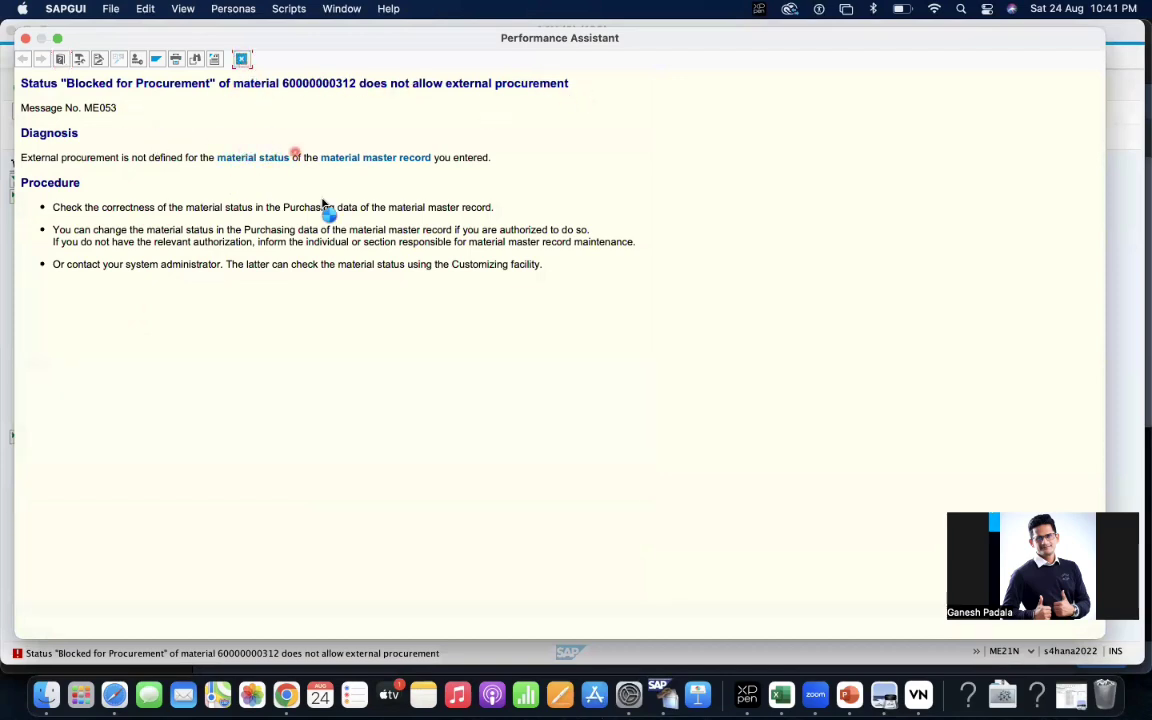
key(Escape)
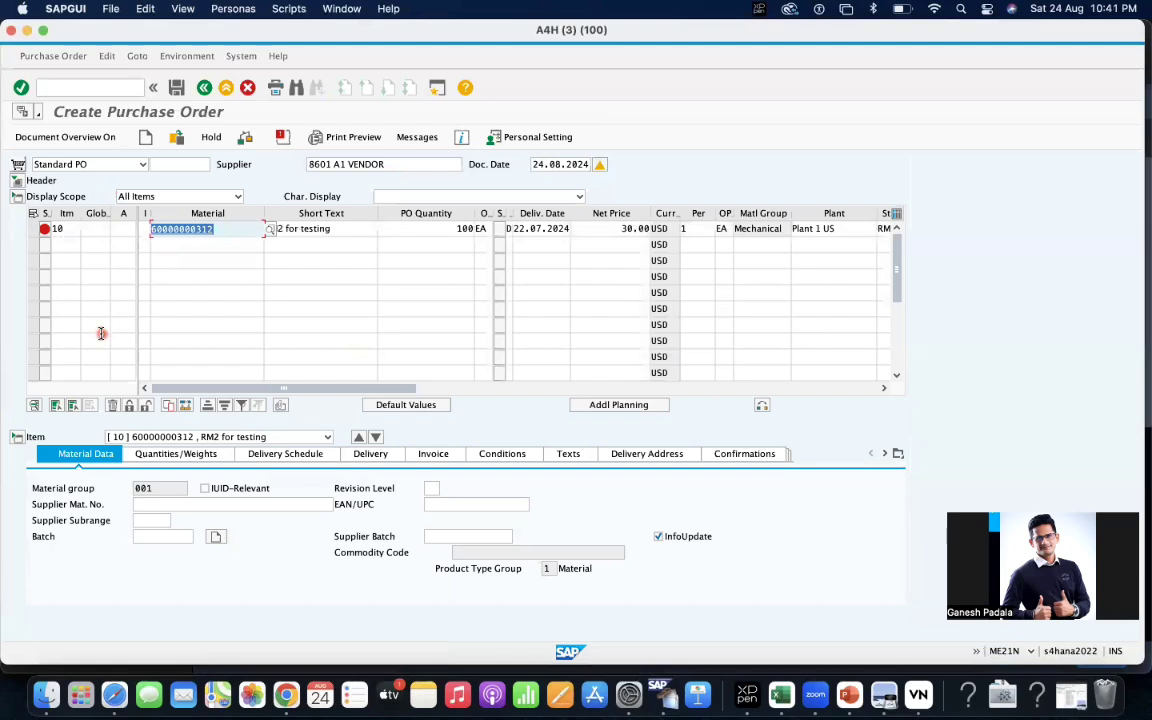
click(229, 227)
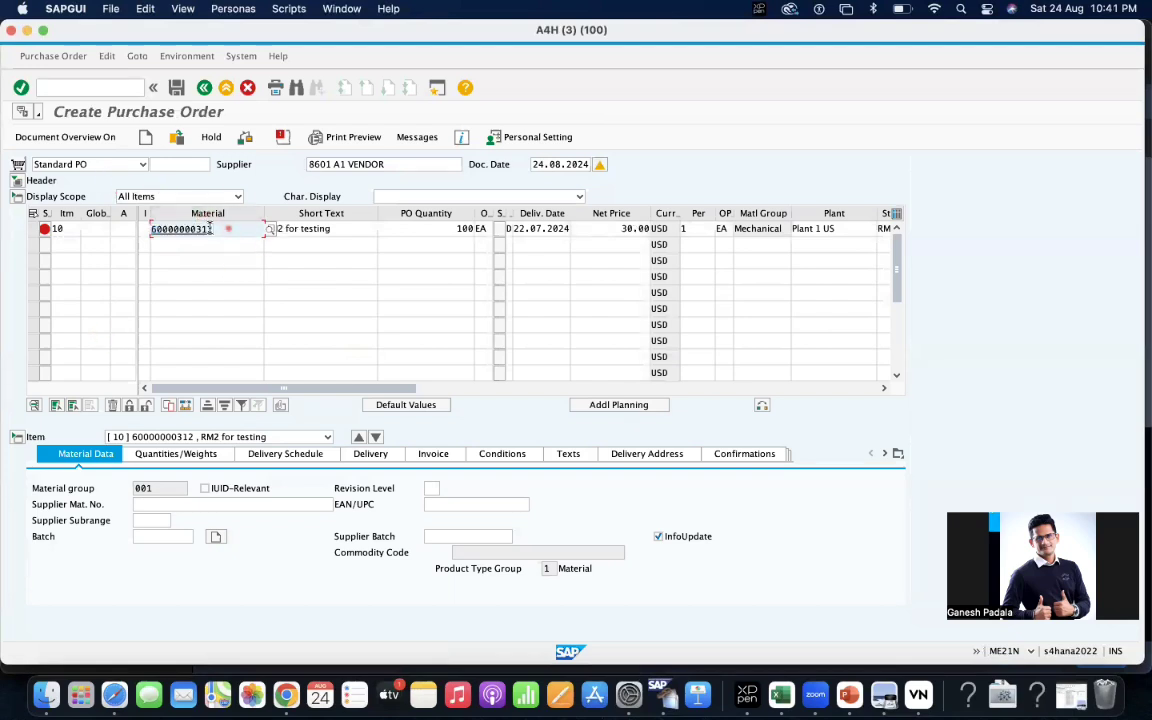
click(88, 89)
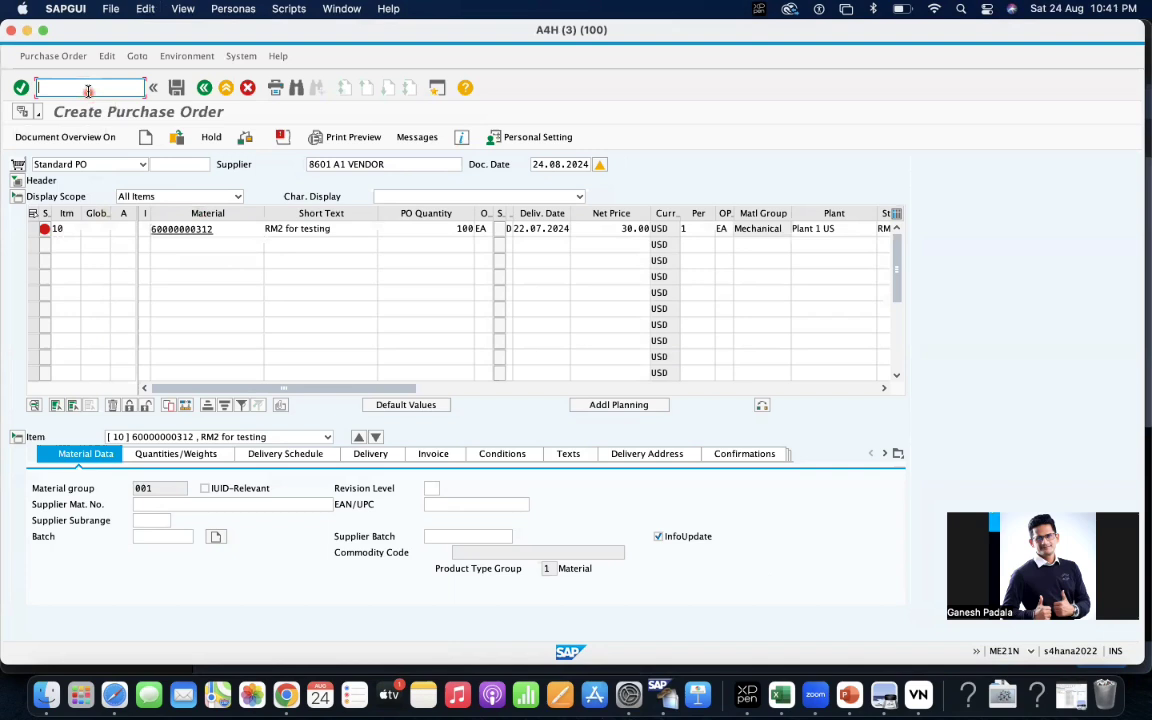
text(/nm)
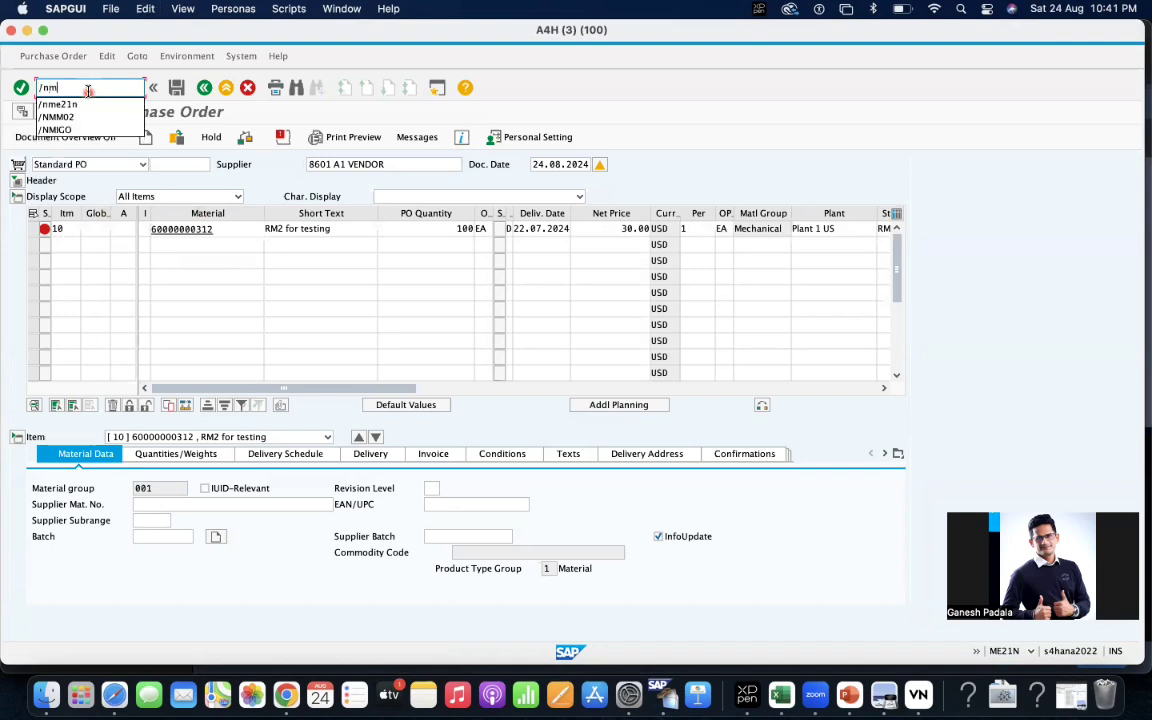
text(mbe)
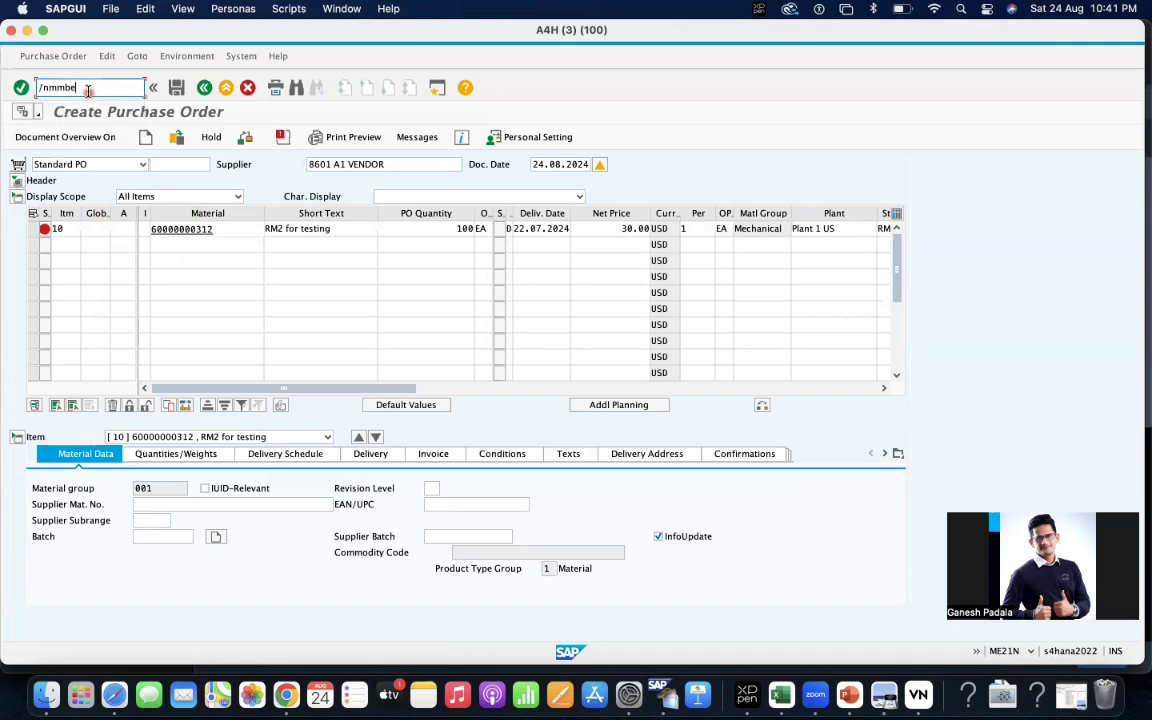
key(Return)
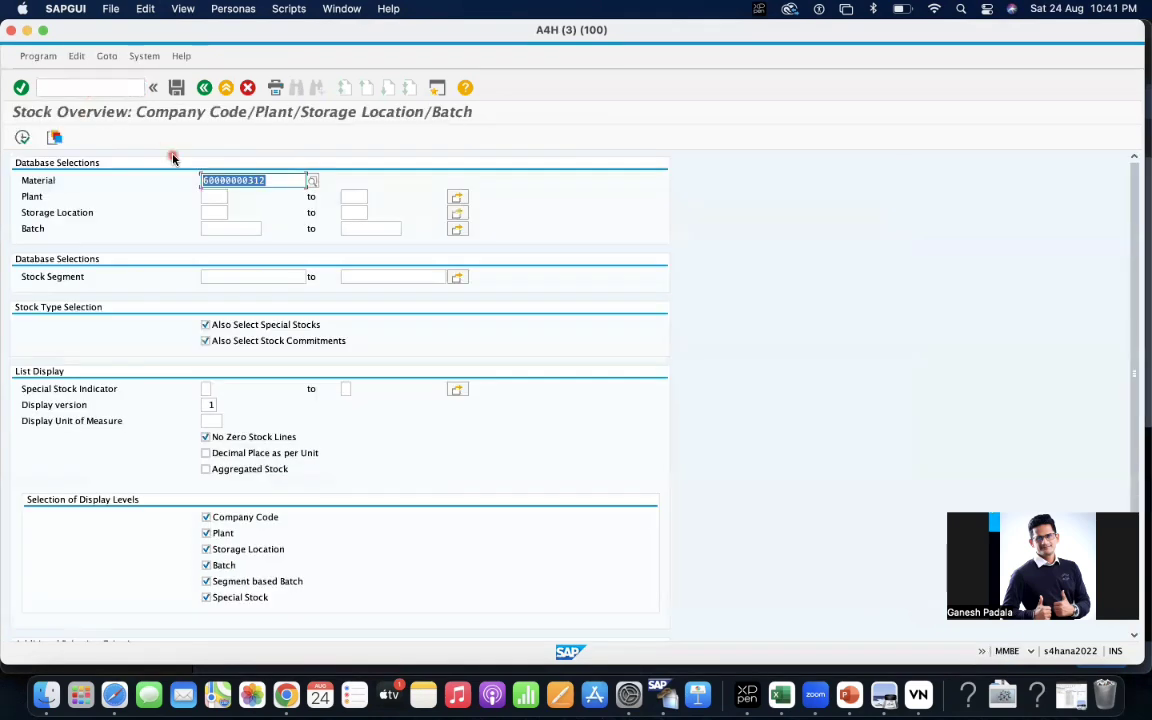
click(224, 196)
text(1)
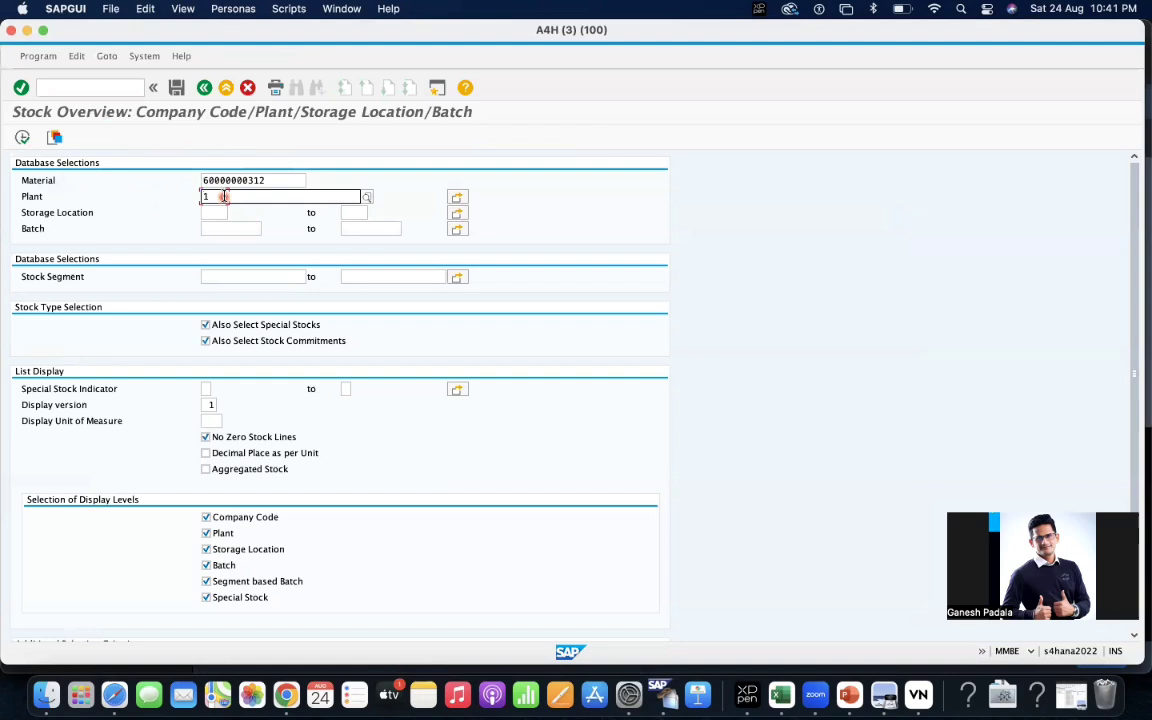
text(710)
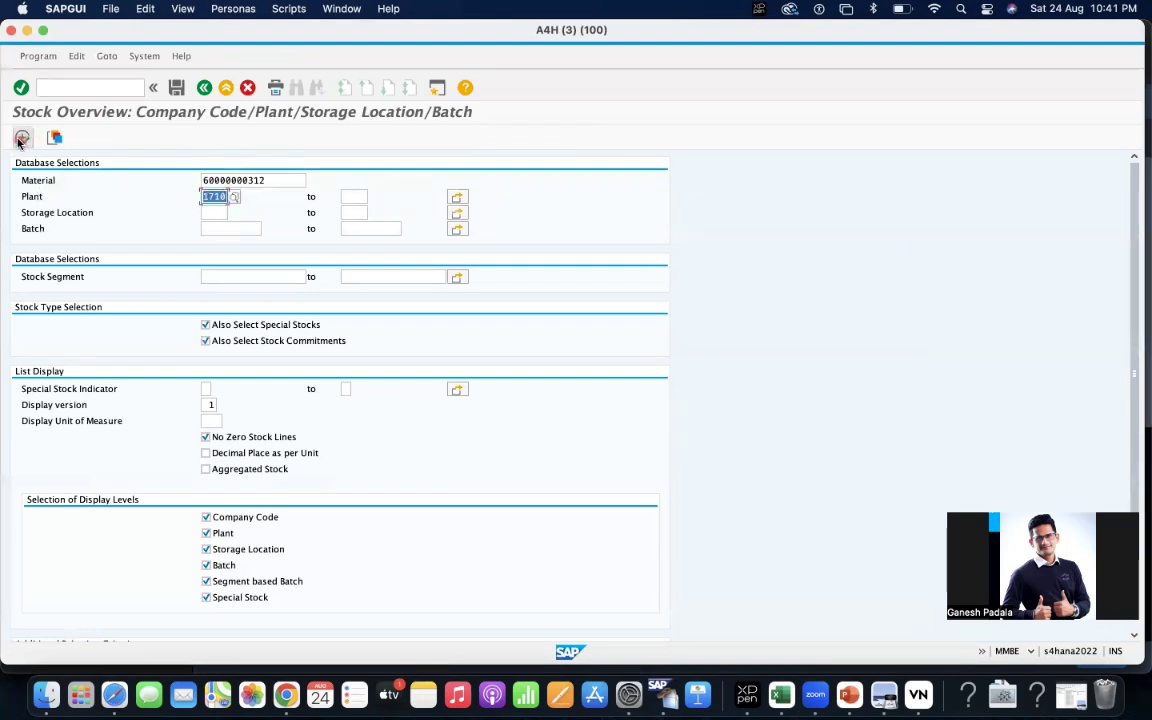
click(21, 137)
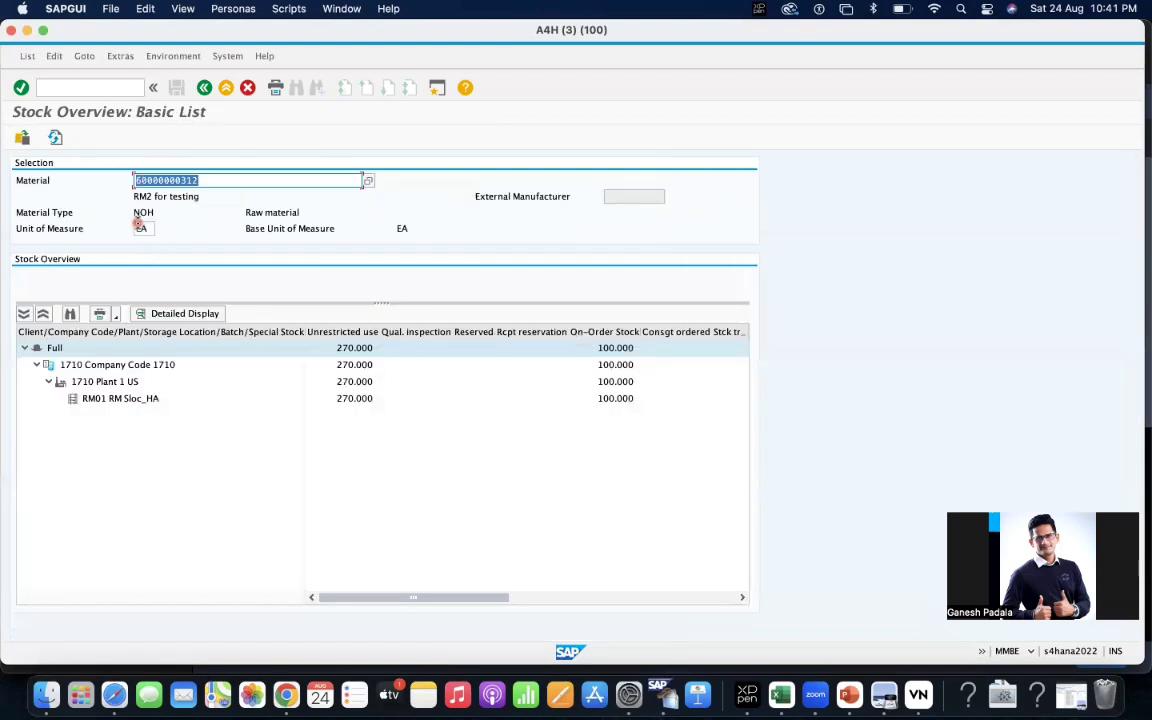
click(118, 399)
- Start a new transaction entry, discarding the half-typed /nmigo
click(85, 87)
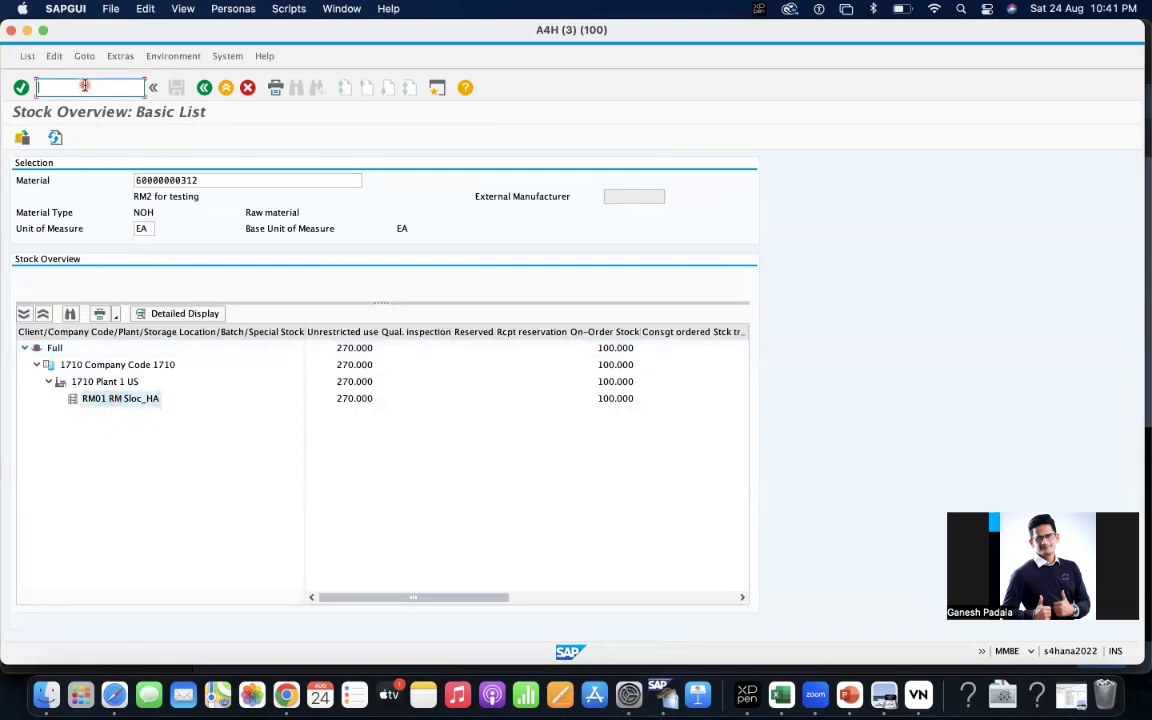
text(/n)
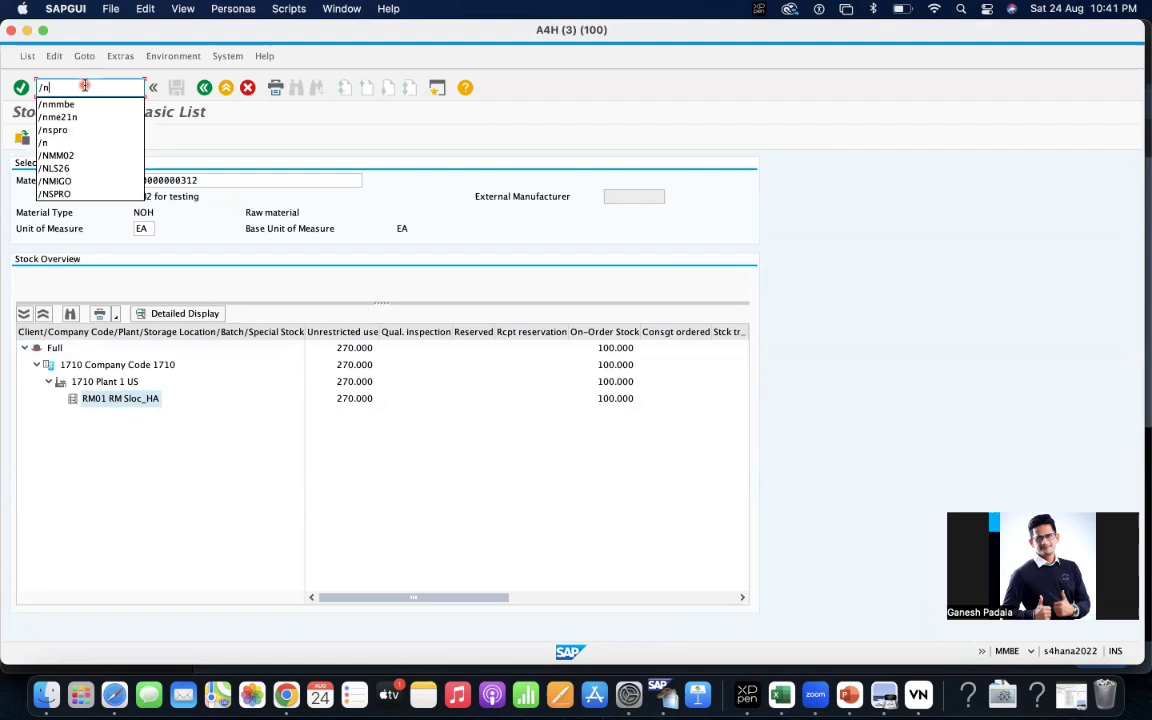
text(migo)
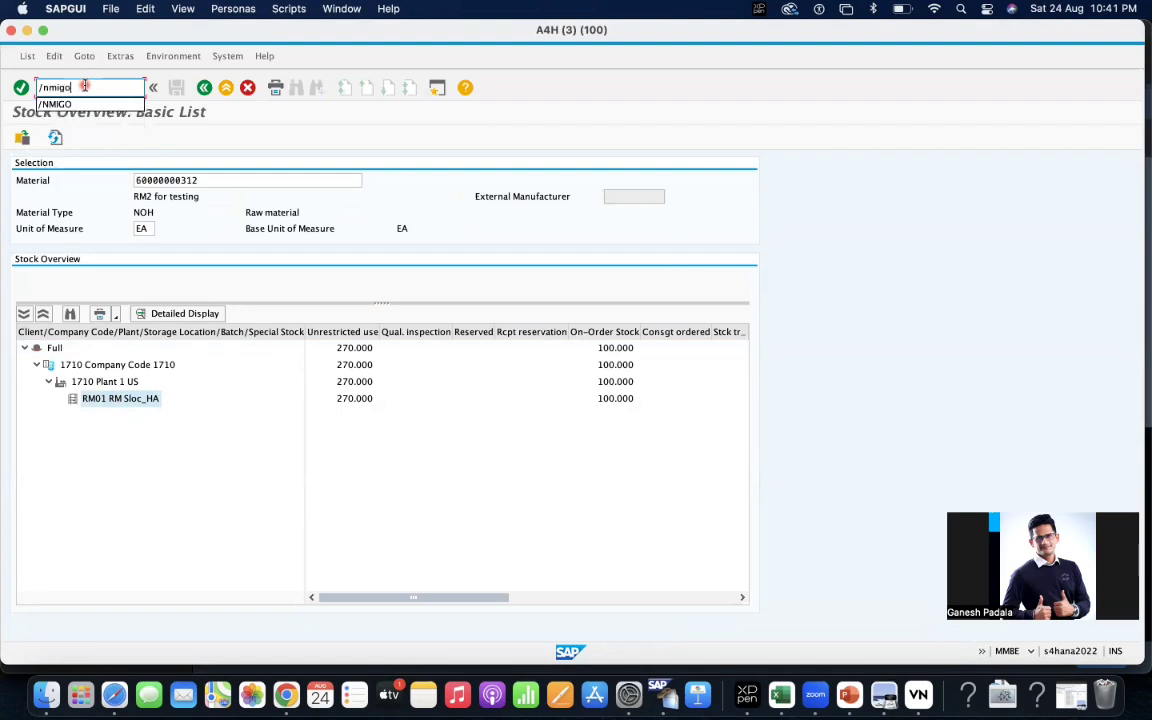
key(BackSpace)
key(BackSpace)
key(BackSpace)
key(BackSpace)
- Try transaction MB1C and dismiss its obsolete-transaction message
text(mb)
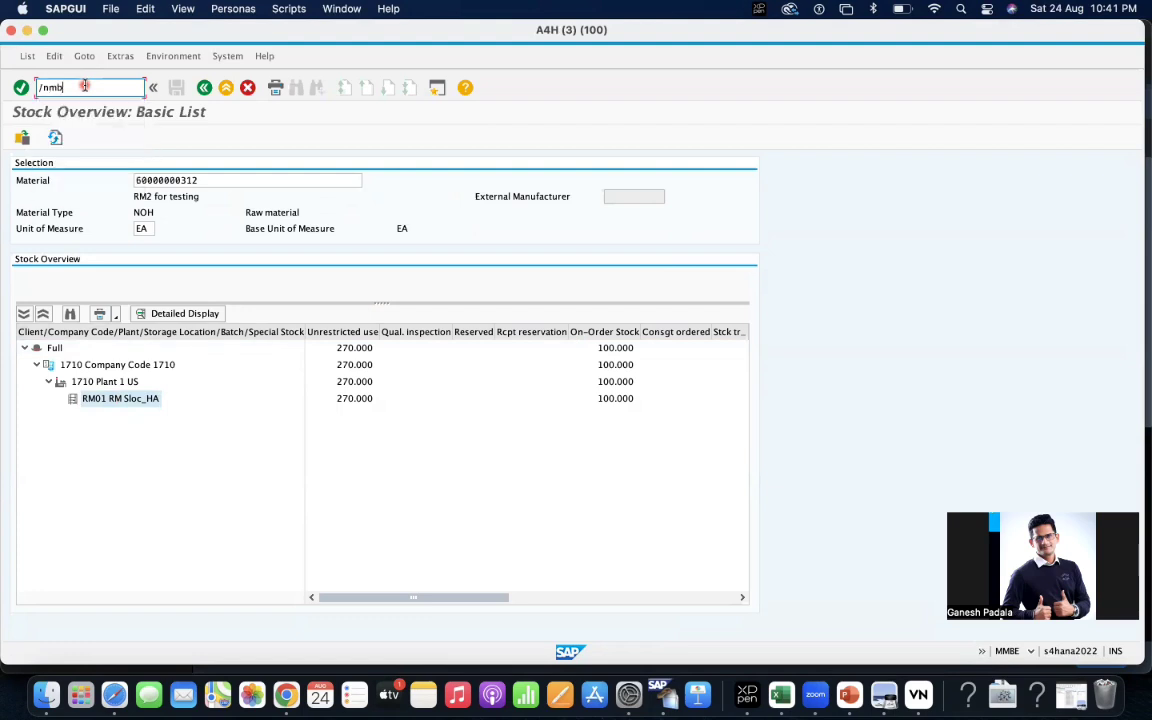
text(1c)
key(Return)
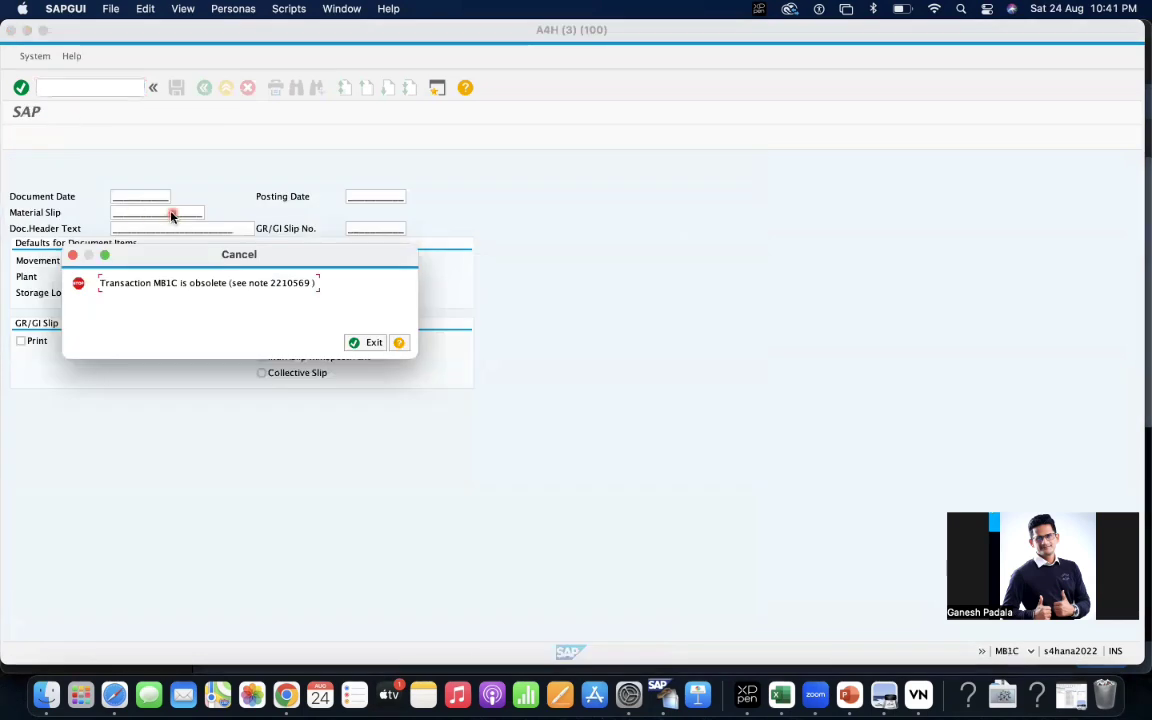
key(Return)
text(mm)
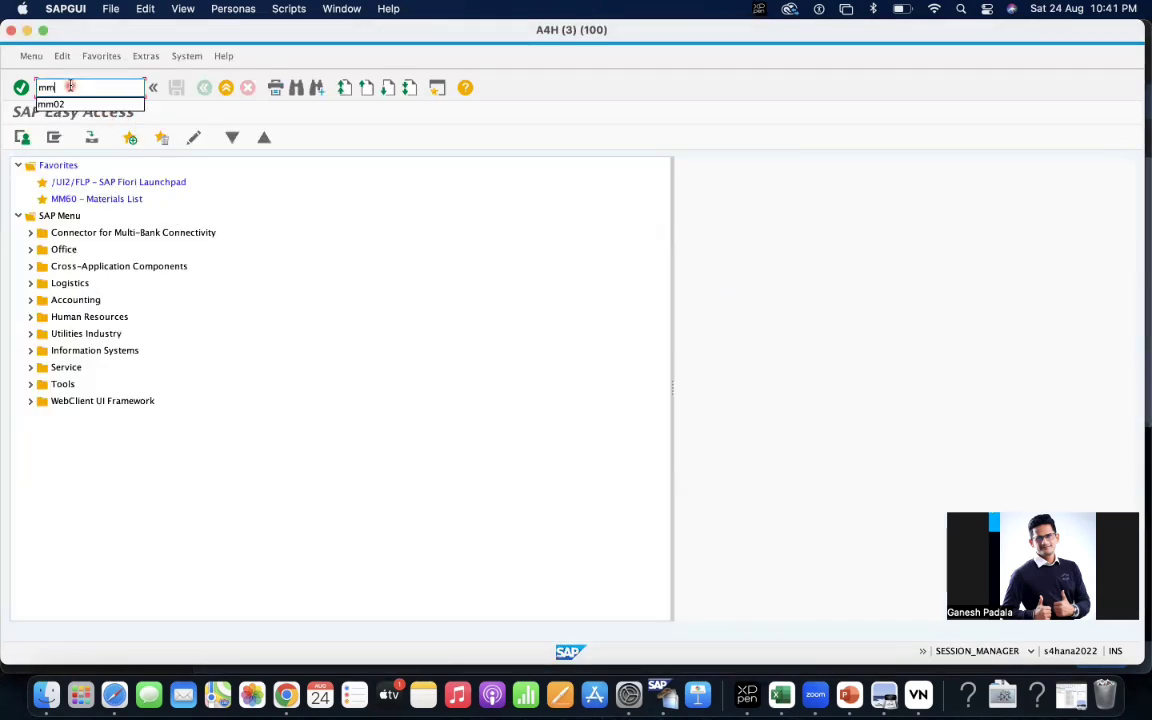
text(sc)
key(Return)
key(super+c)
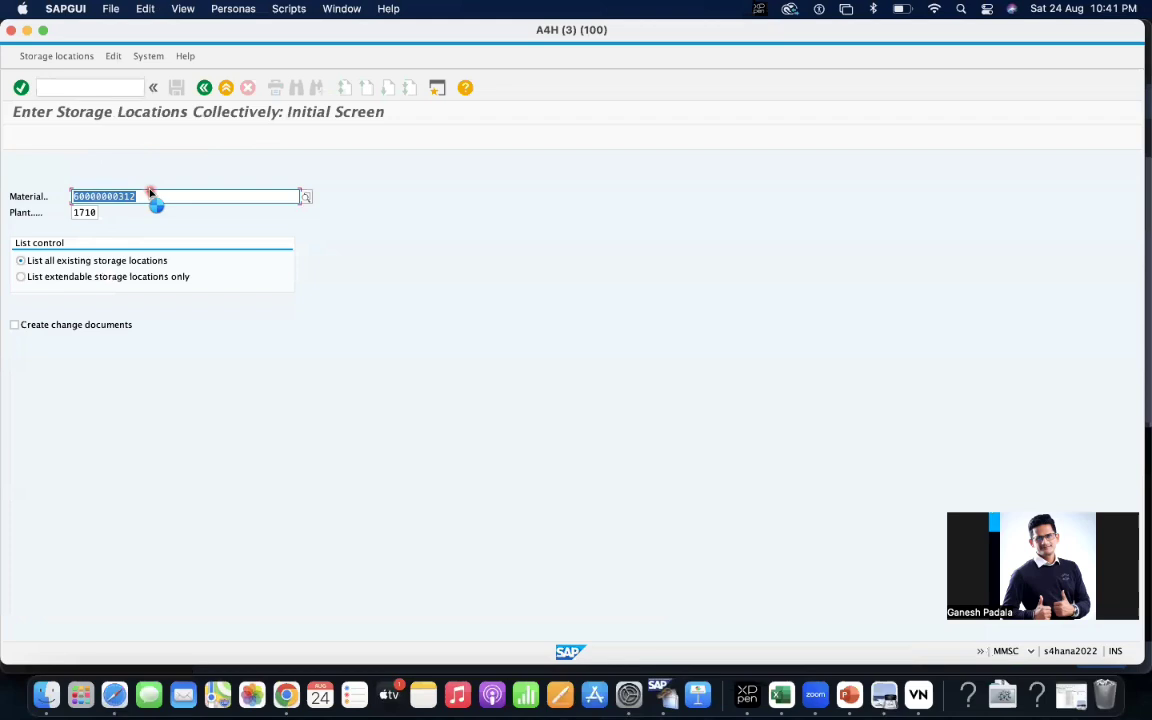
key(Return)
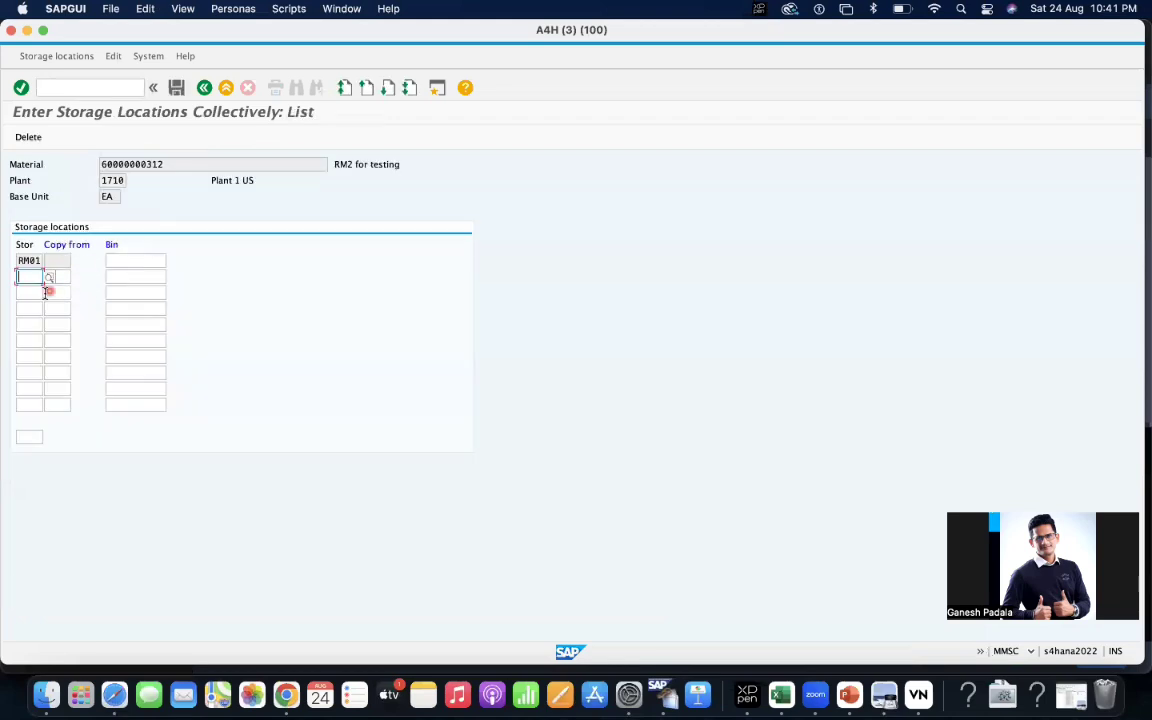
click(48, 276)
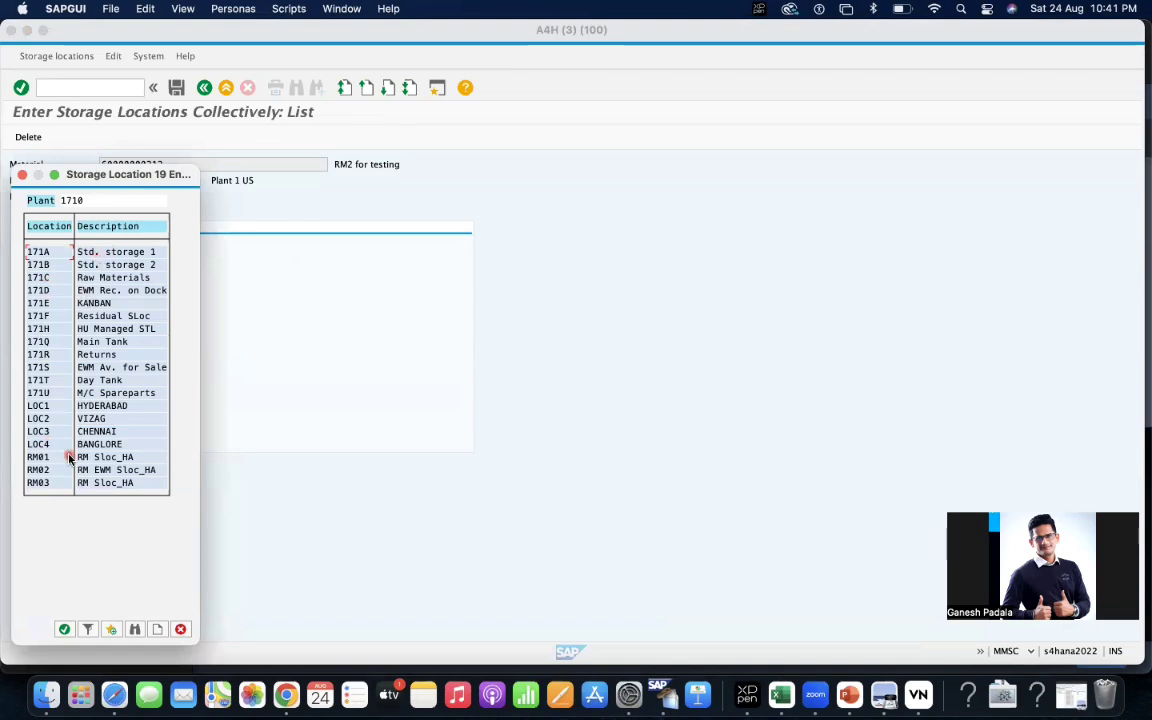
double_click(97, 470)
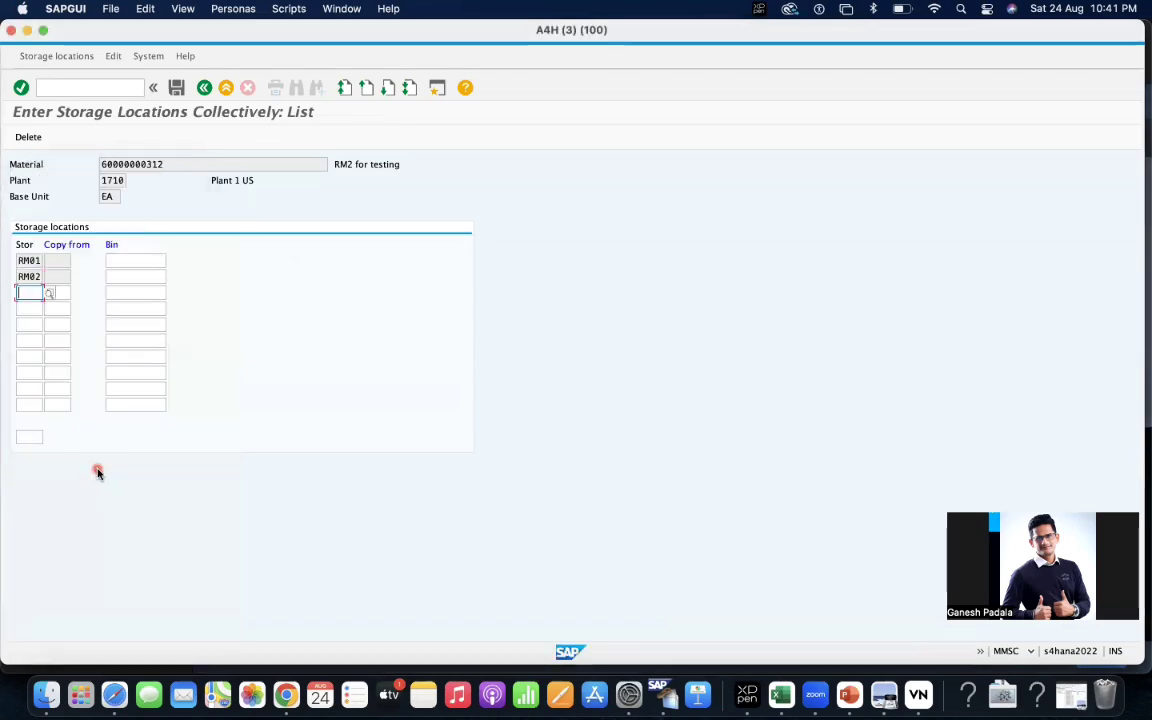
click(176, 88)
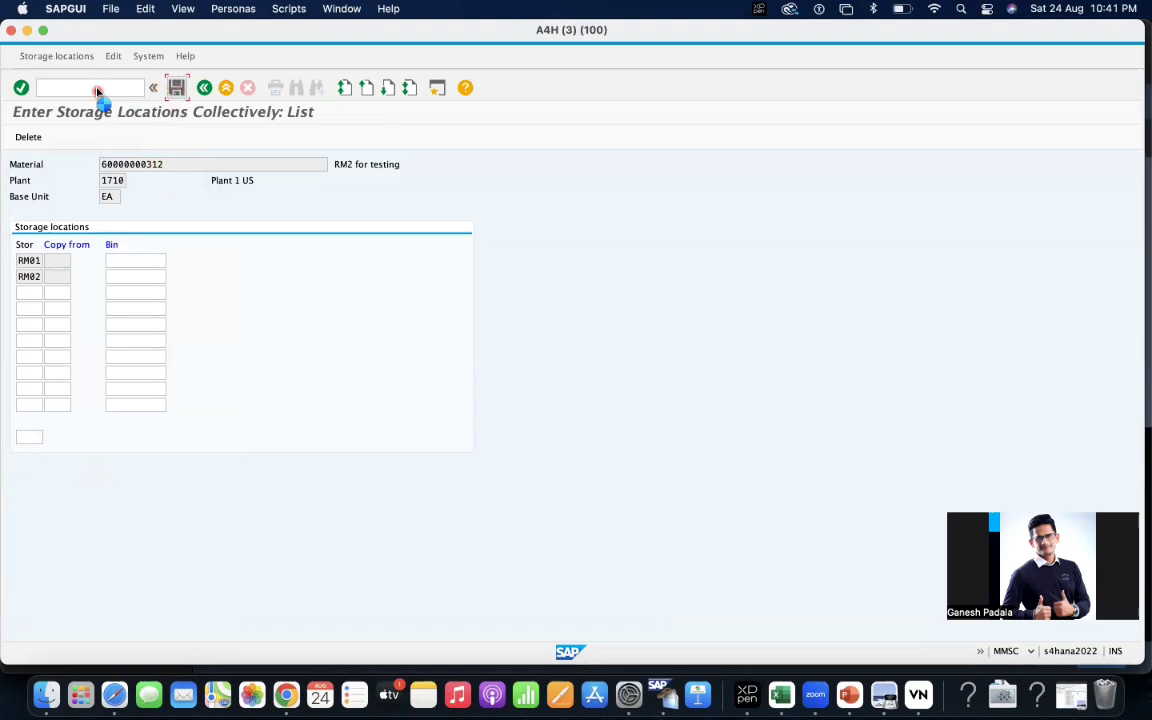
click(87, 84)
text(/nmigo)
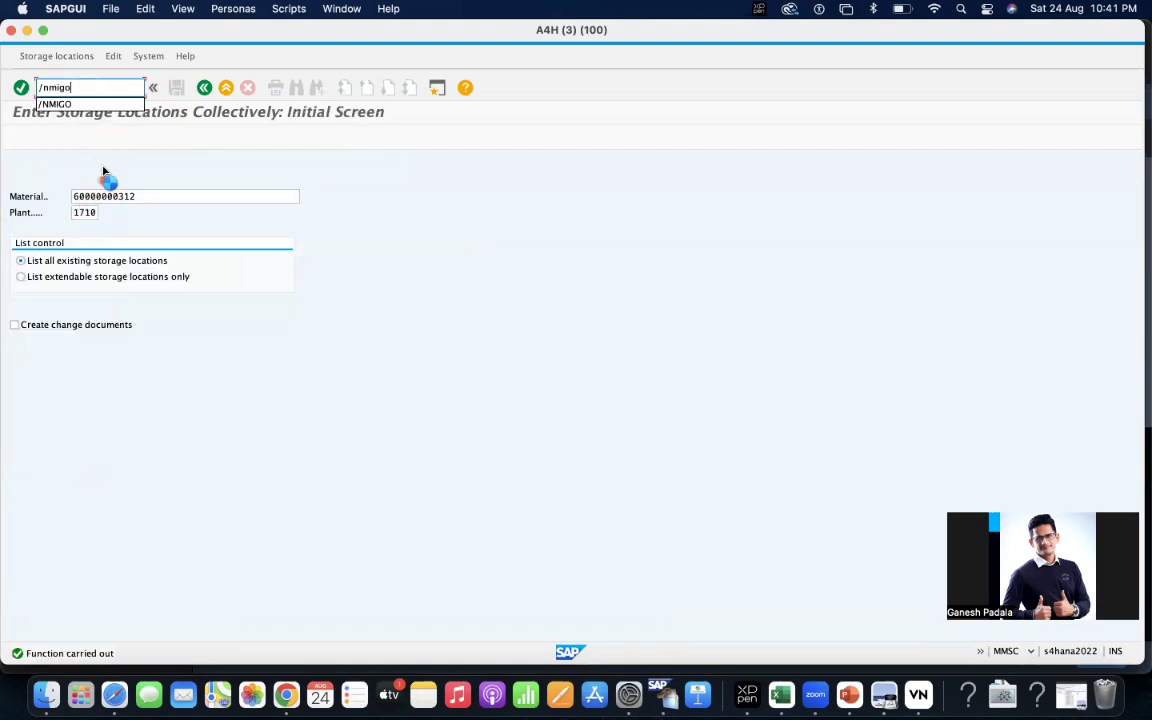
key(Return)
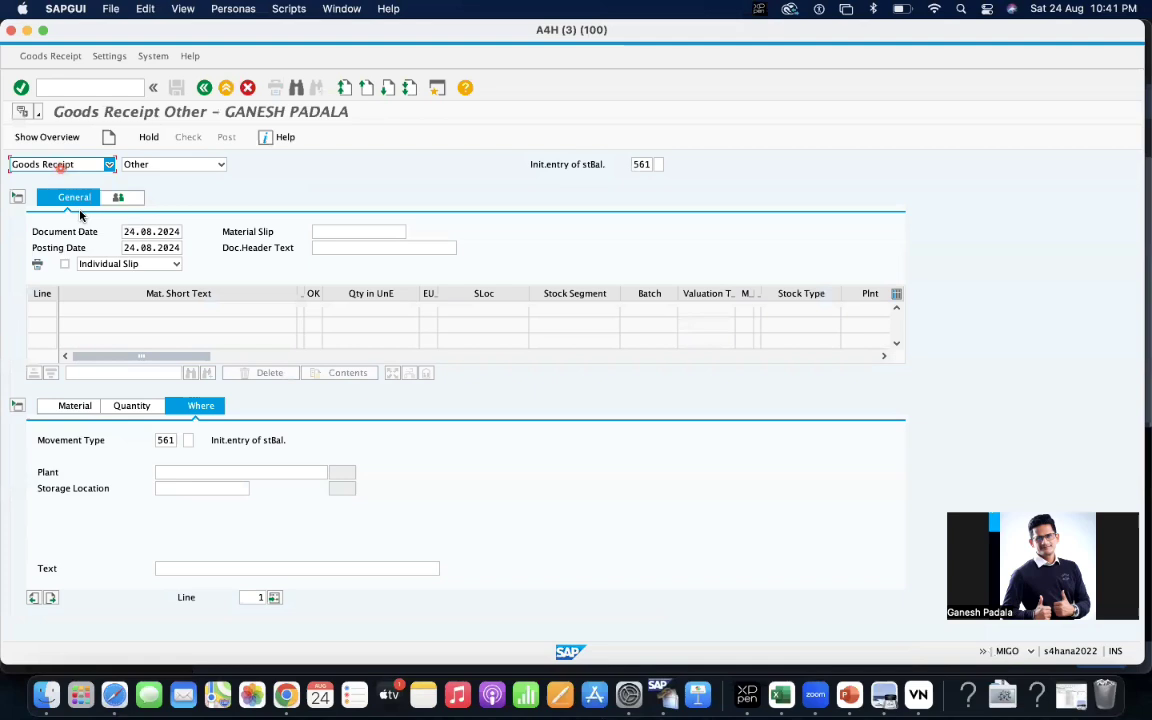
click(74, 408)
key(super+v)
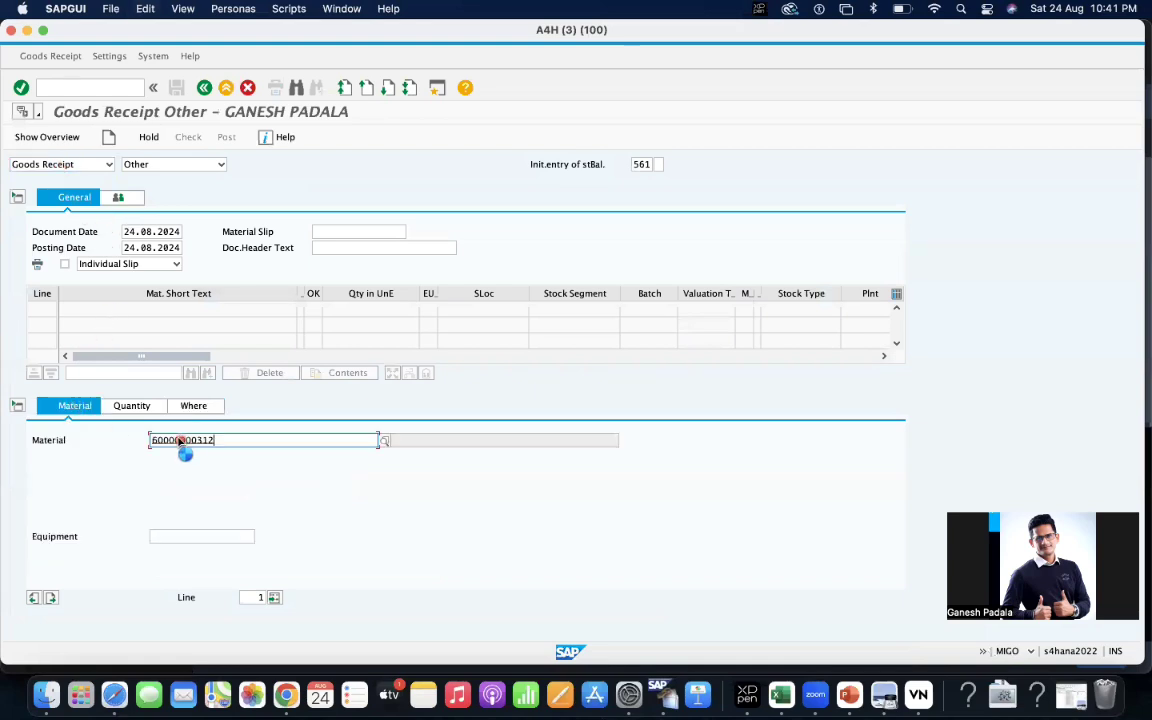
click(141, 410)
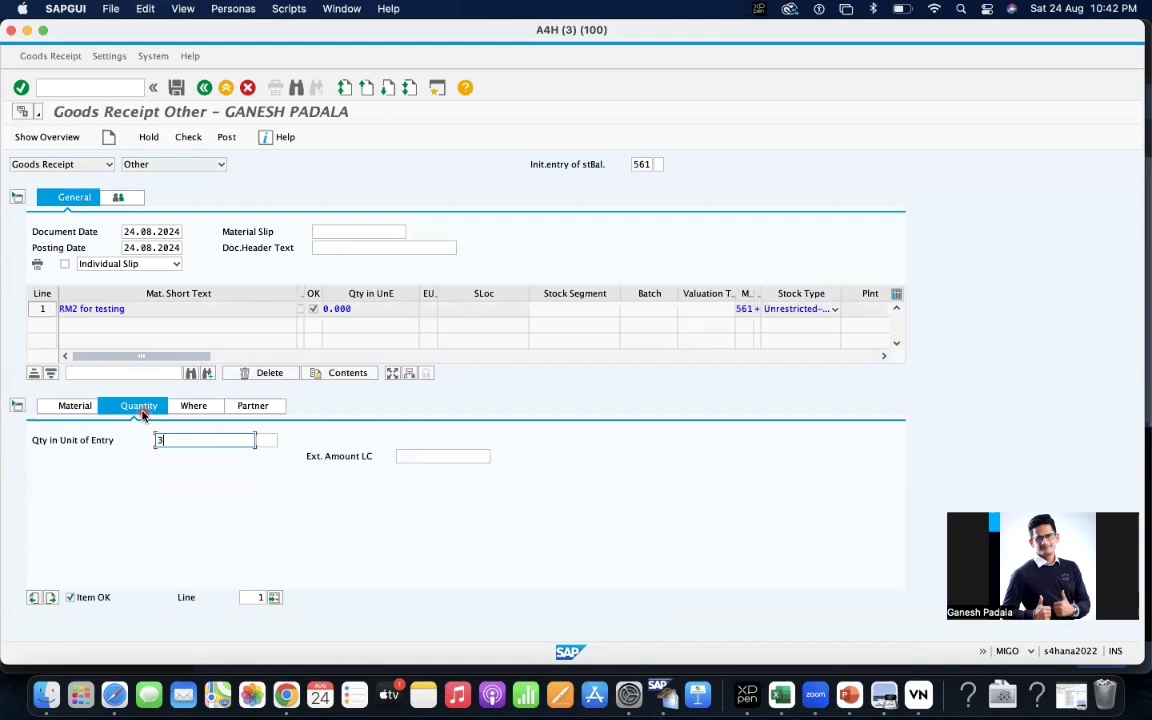
text(3)
click(194, 405)
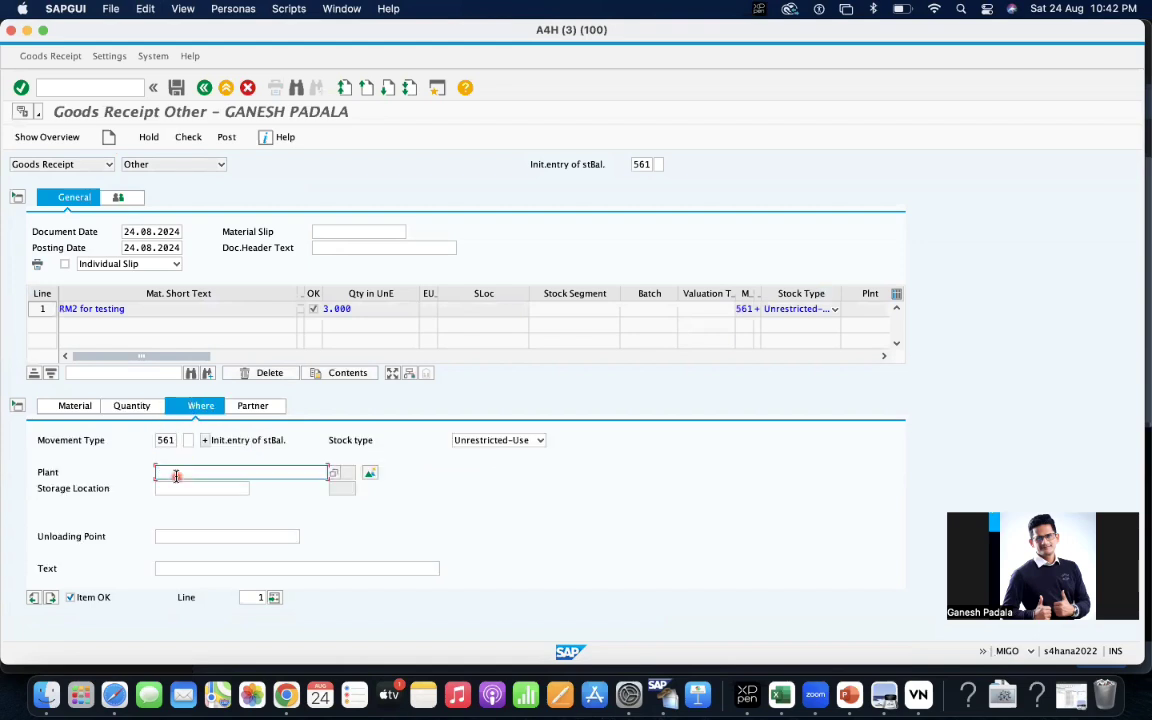
text(1710)
key(Return)
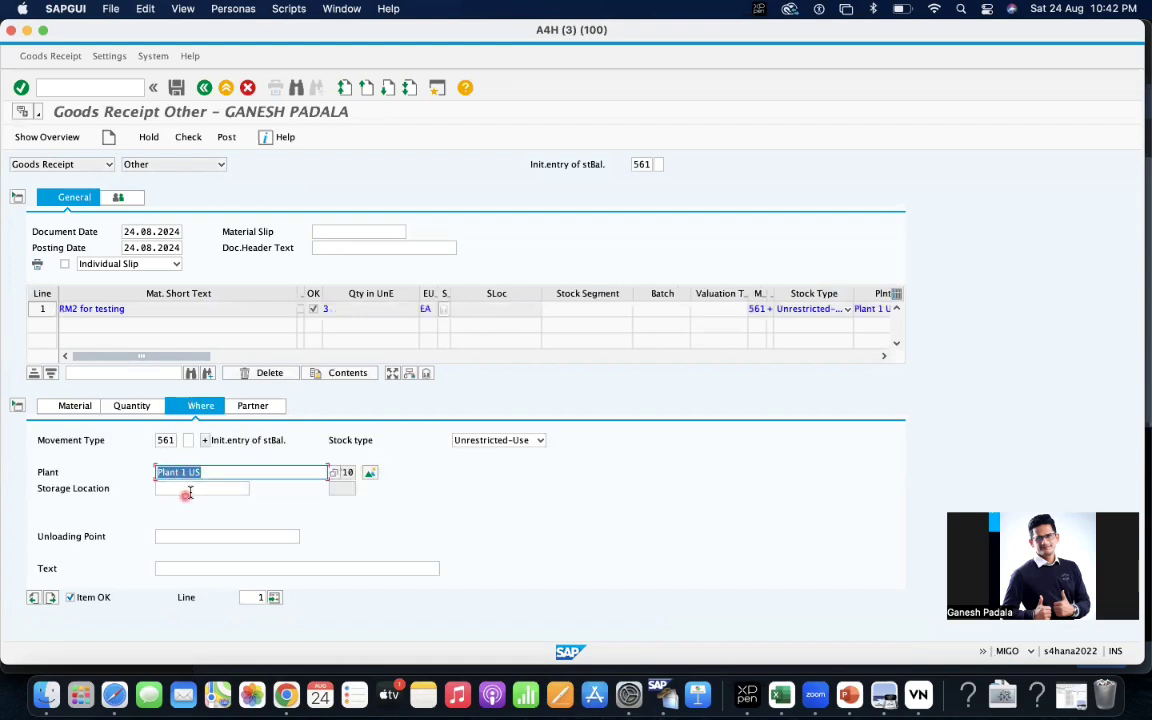
click(182, 490)
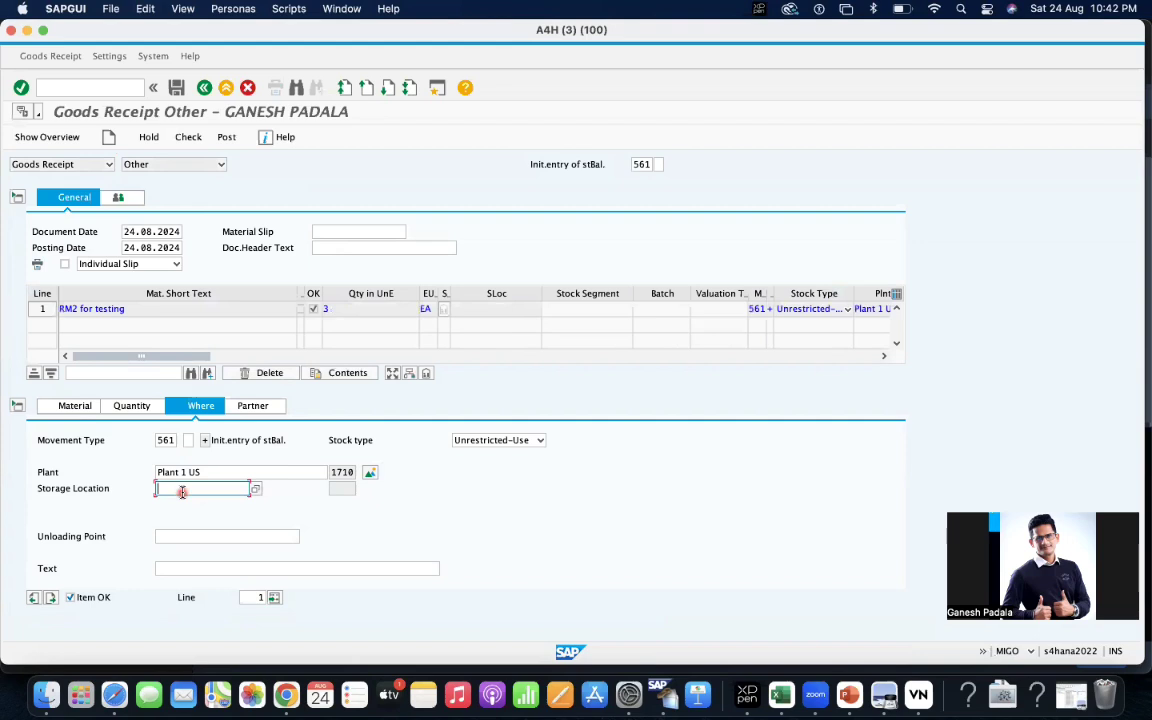
click(163, 440)
click(80, 87)
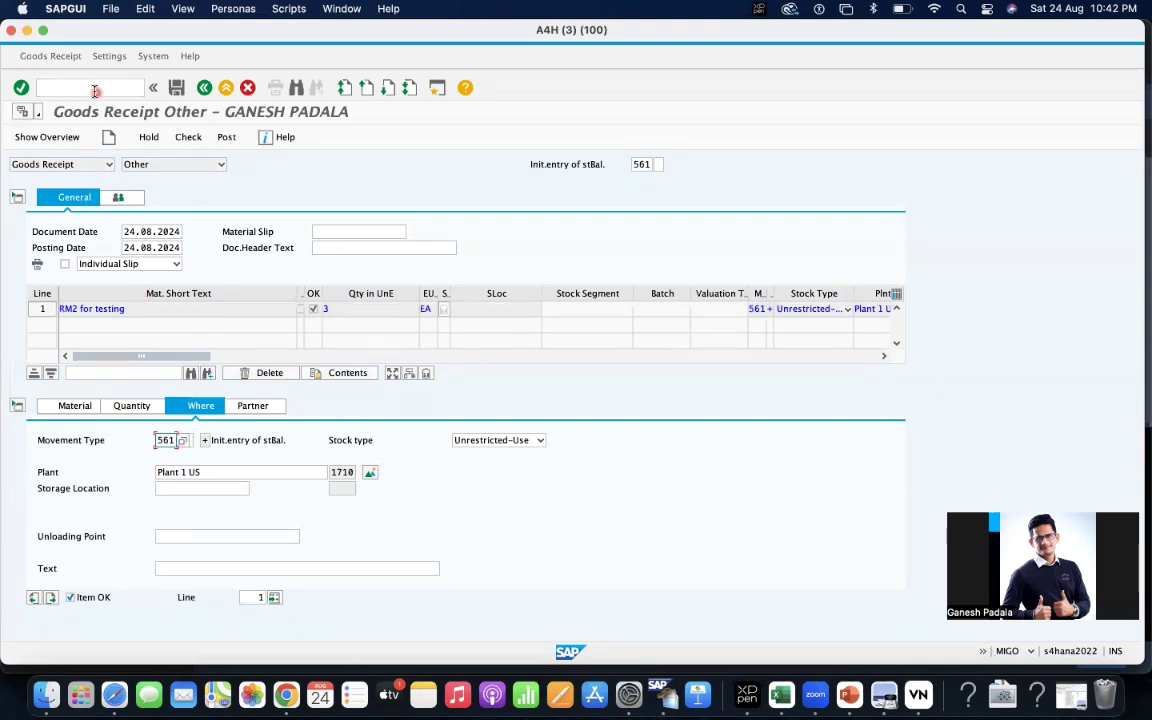
- Start a fresh MIGO Transfer Posting with movement type 311
text(/nmigo)
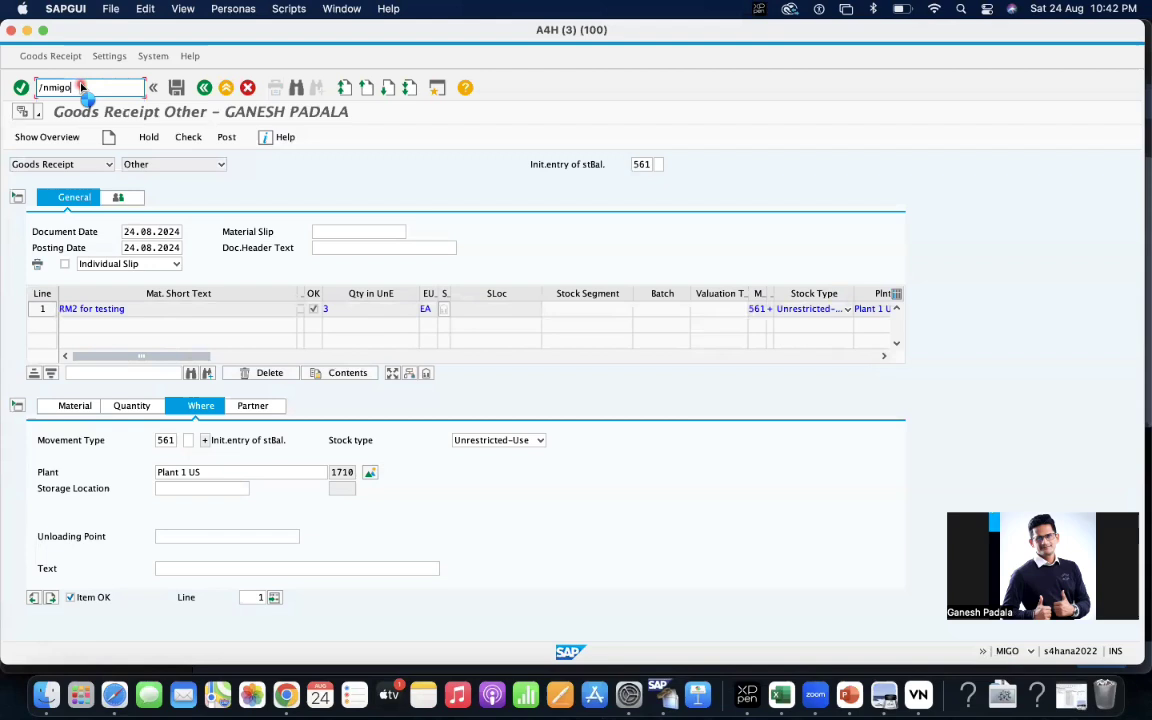
key(Return)
click(80, 165)
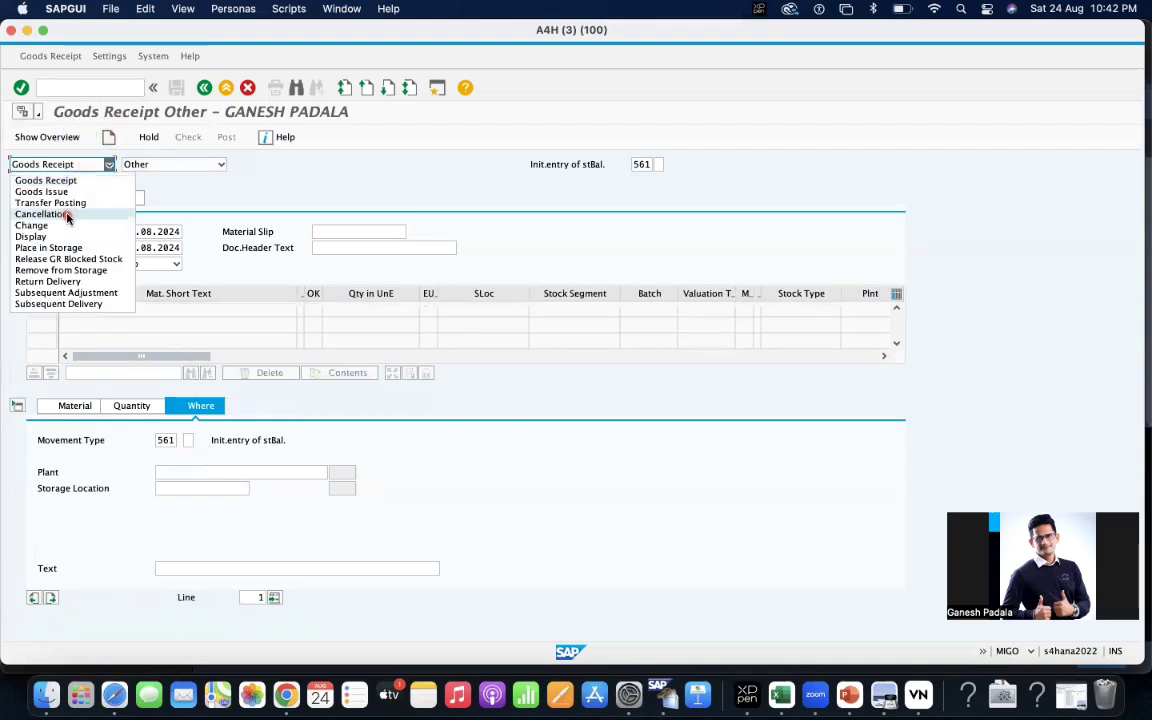
click(70, 202)
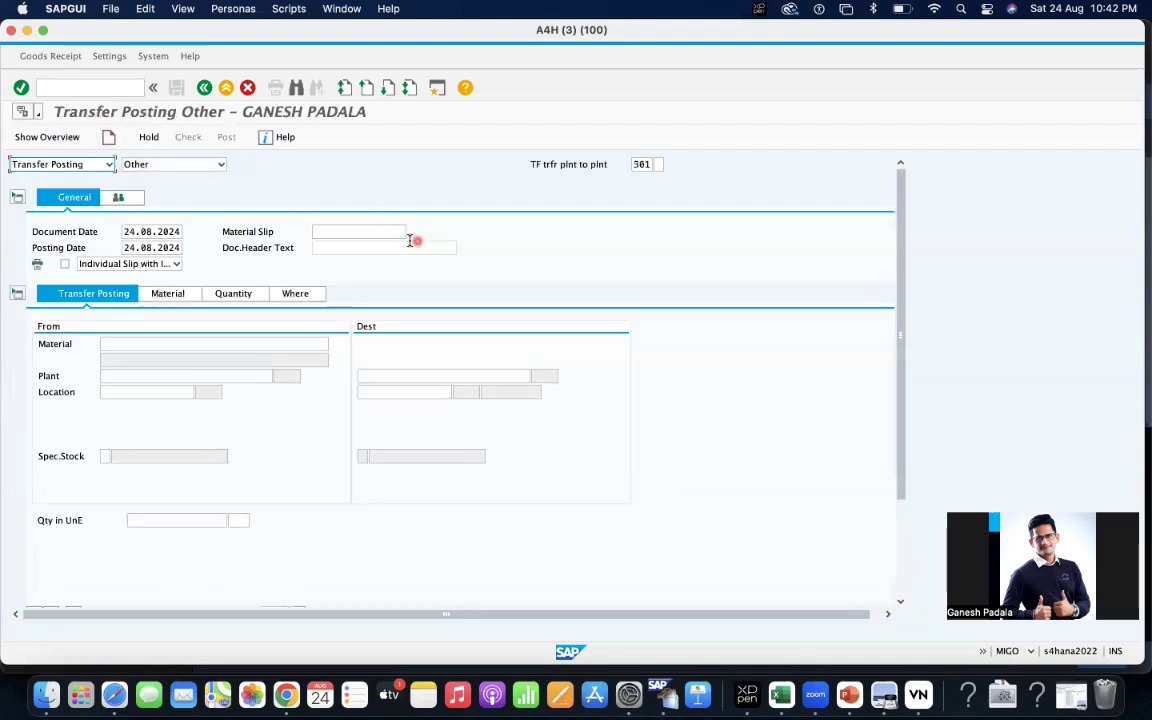
click(646, 164)
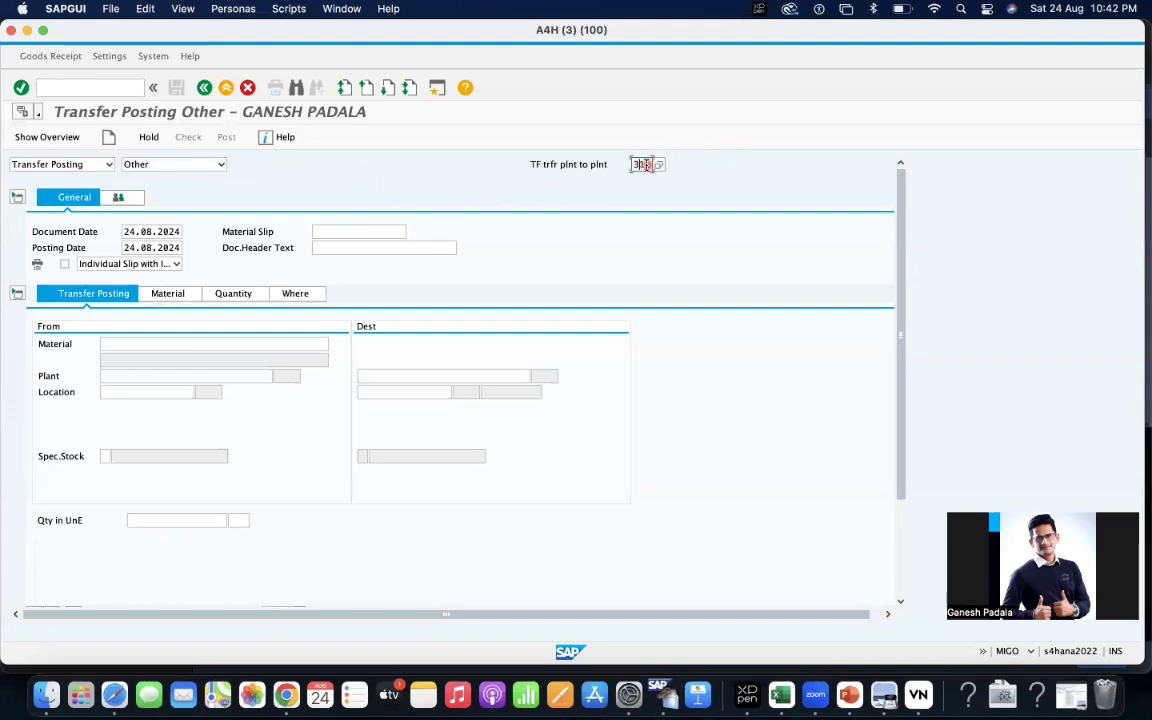
text(311)
key(Return)
click(113, 344)
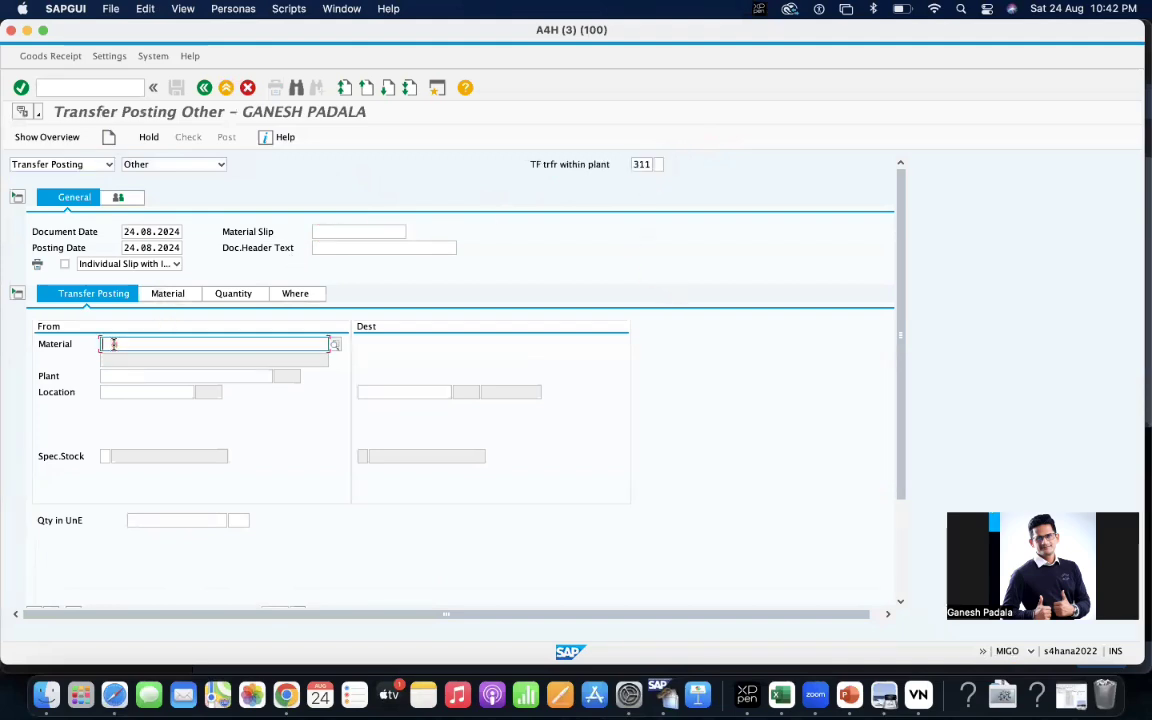
key(ctrl+v)
key(Return)
click(133, 377)
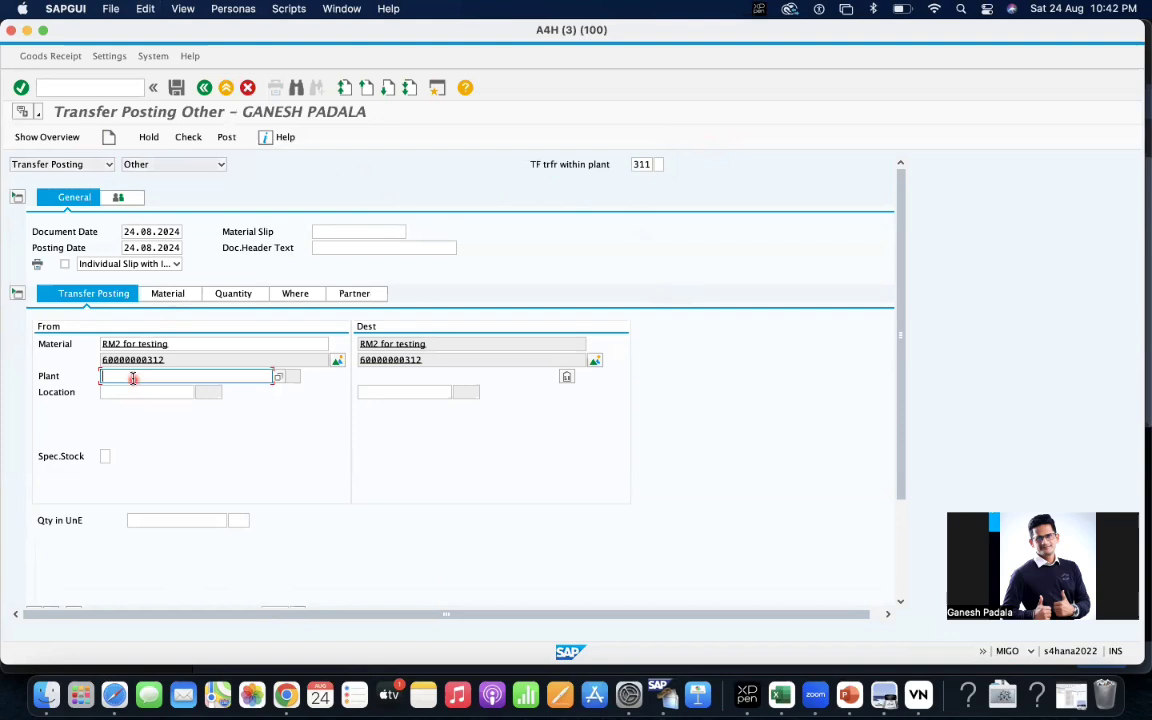
text(1710)
key(Return)
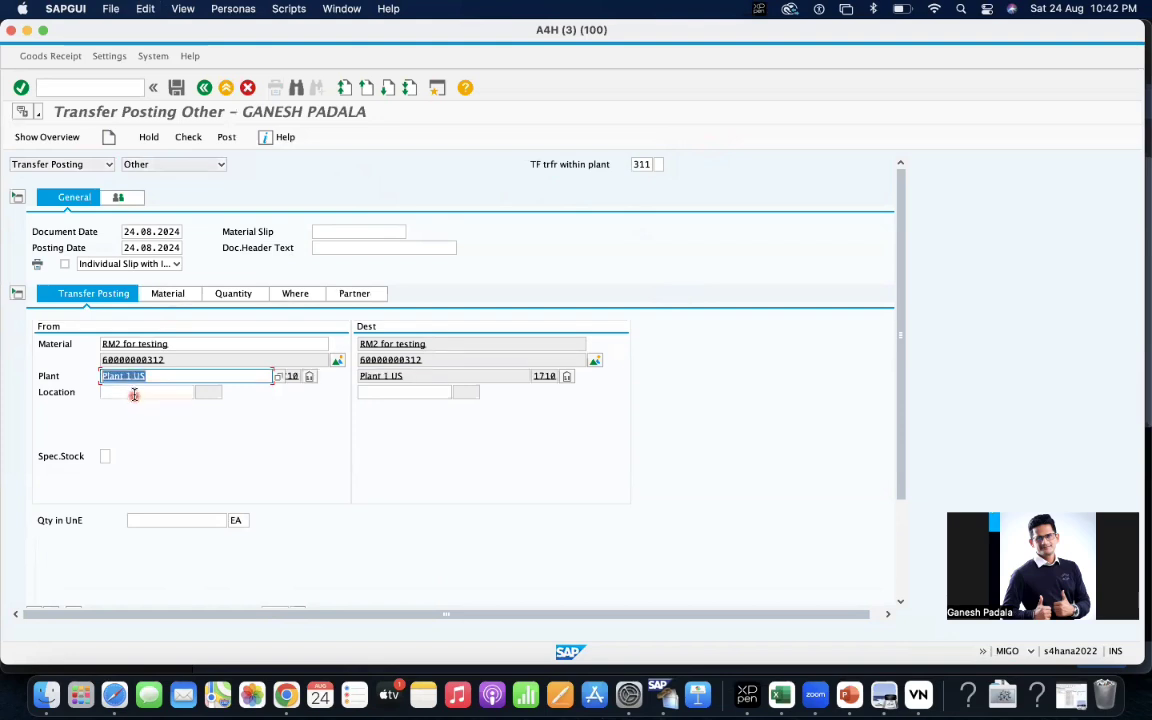
- Transfer from storage location RM01 to RM02 with quantity 20 EA
click(134, 393)
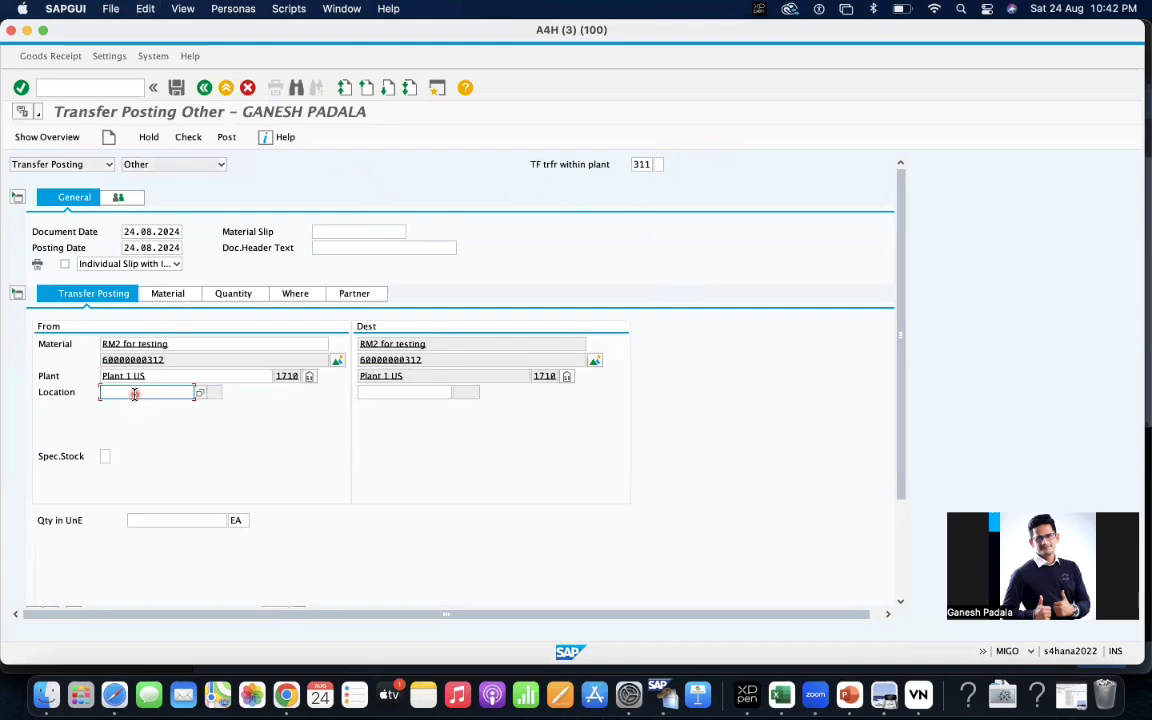
text(RM01)
key(Return)
click(404, 392)
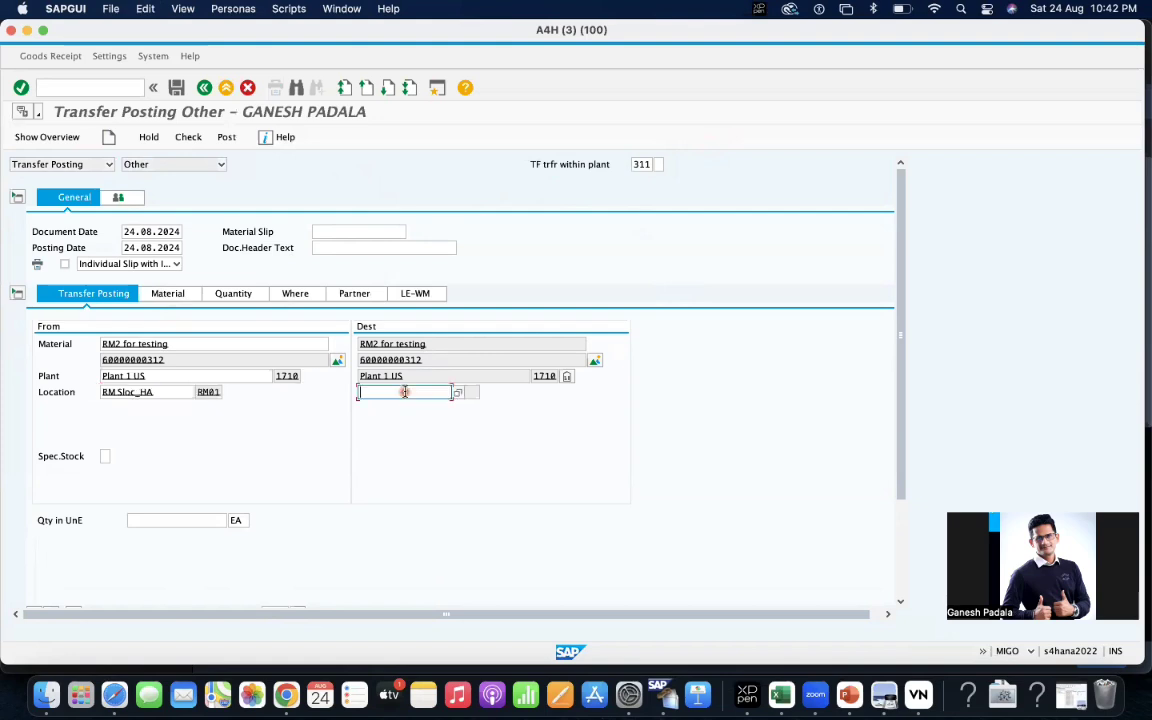
key(Return)
click(201, 520)
text(20)
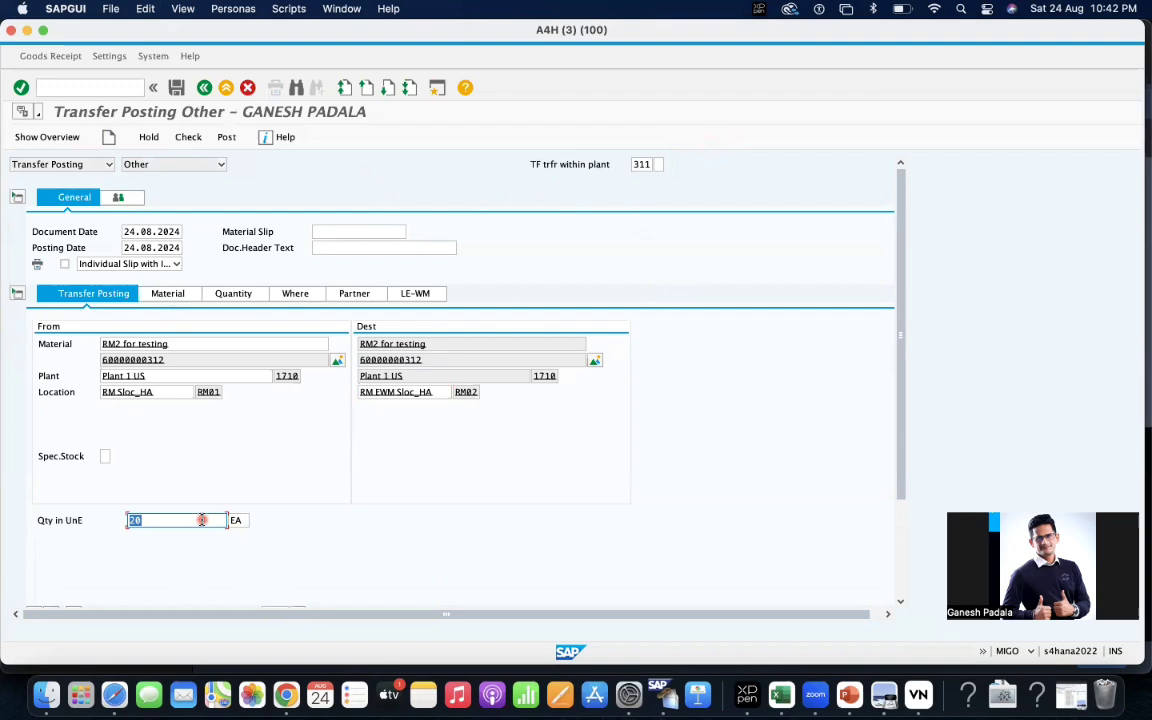
click(186, 292)
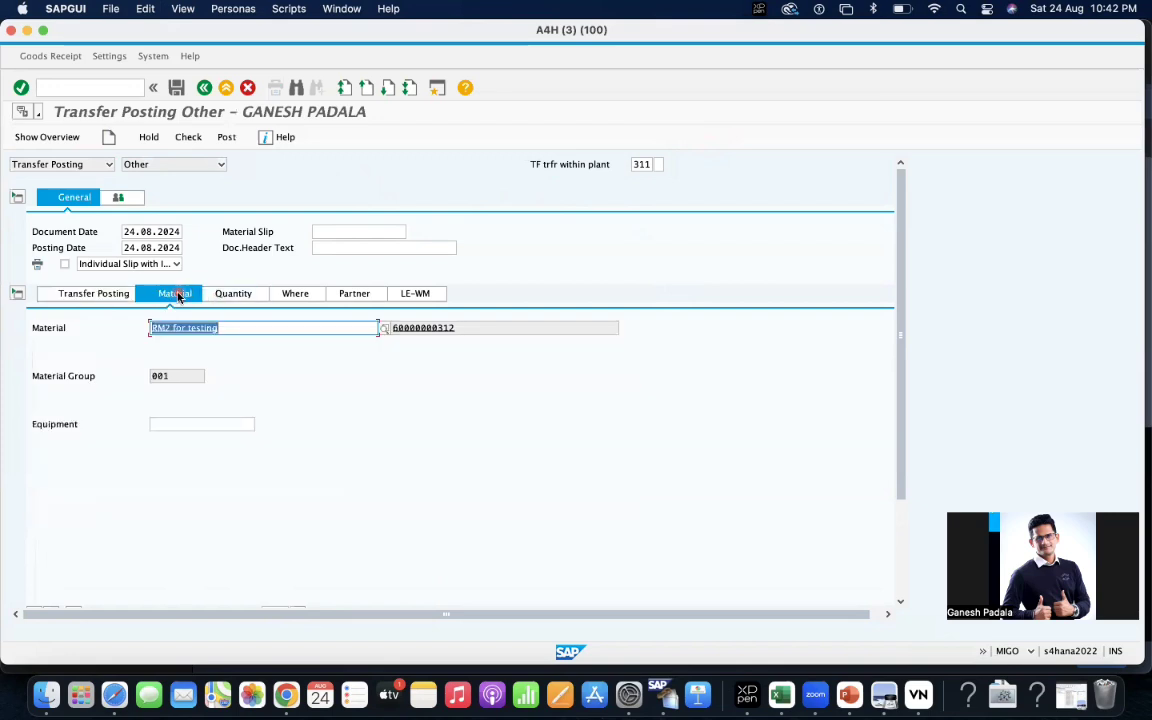
- Check the transfer posting twice and collapse the item detail data to show the item list
click(188, 137)
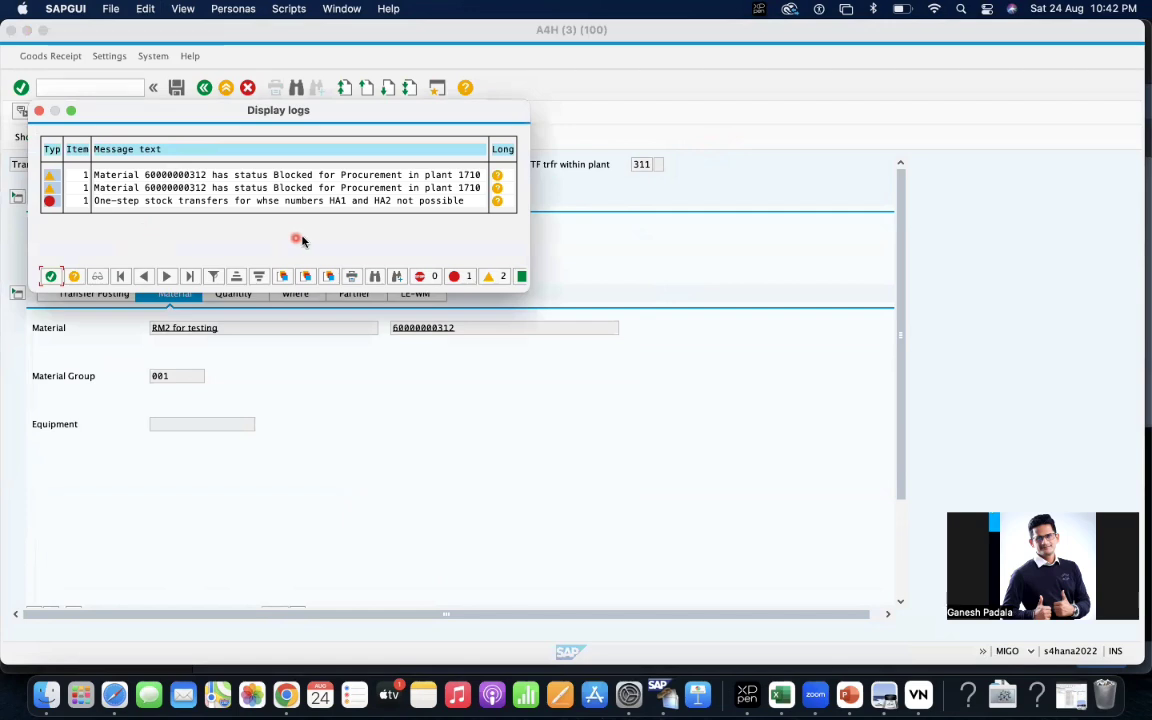
click(50, 276)
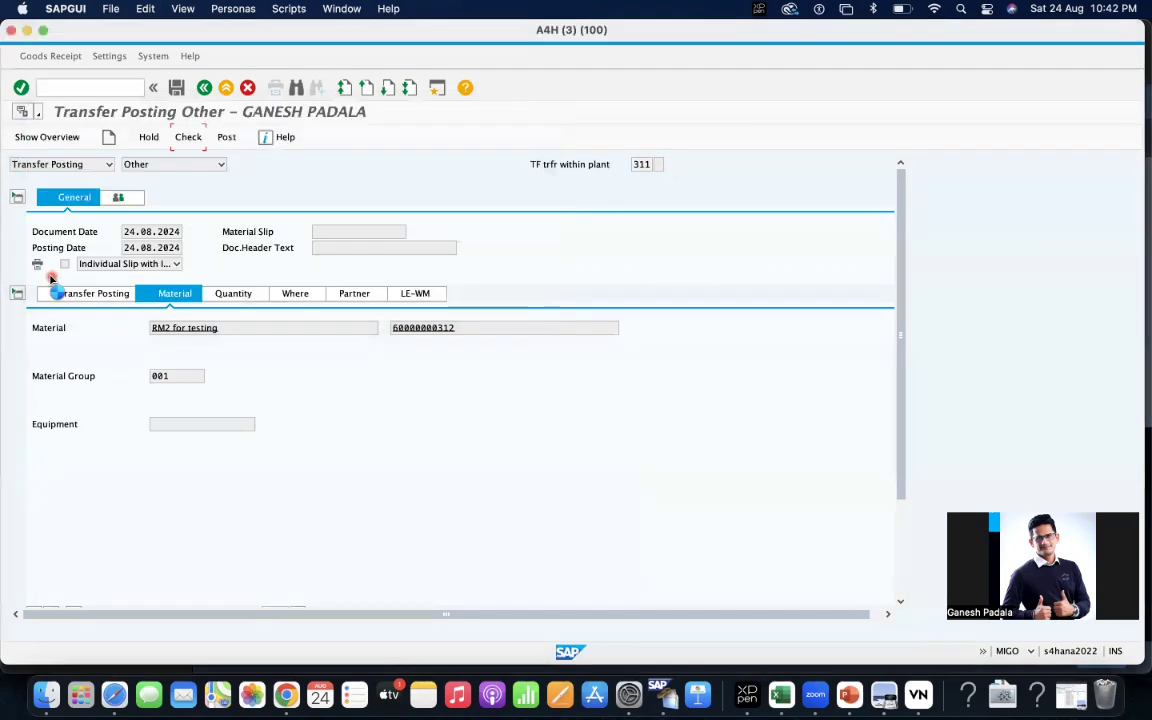
click(188, 137)
key(Return)
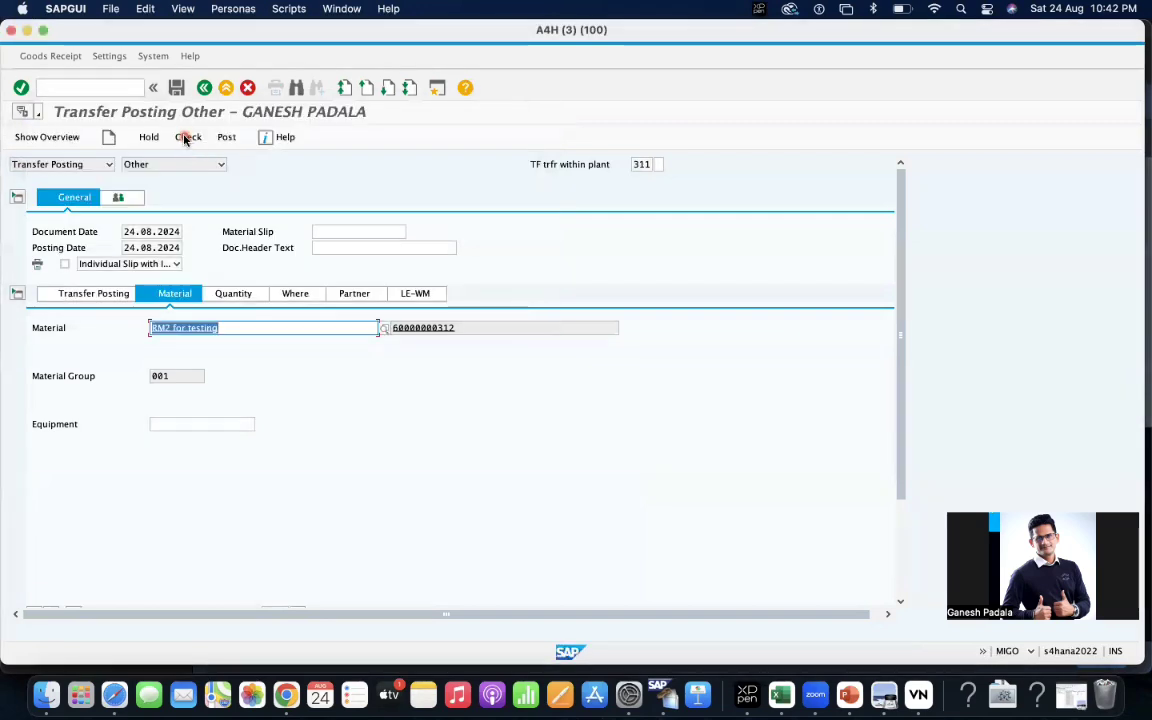
click(300, 295)
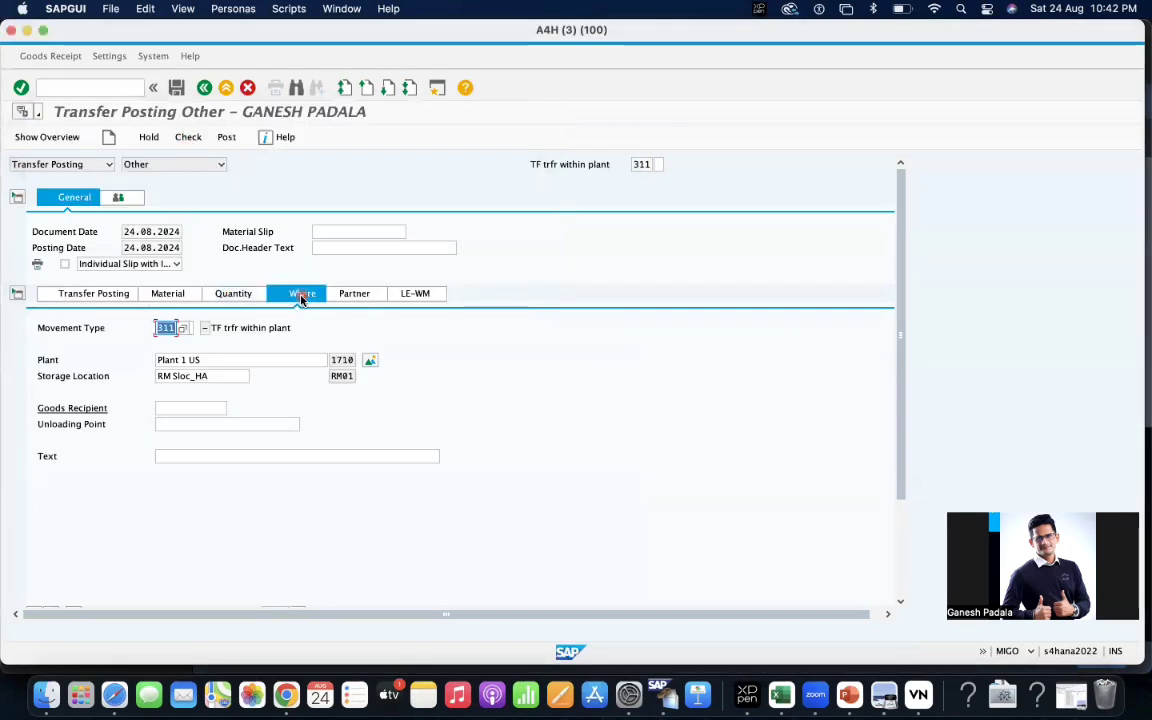
click(216, 378)
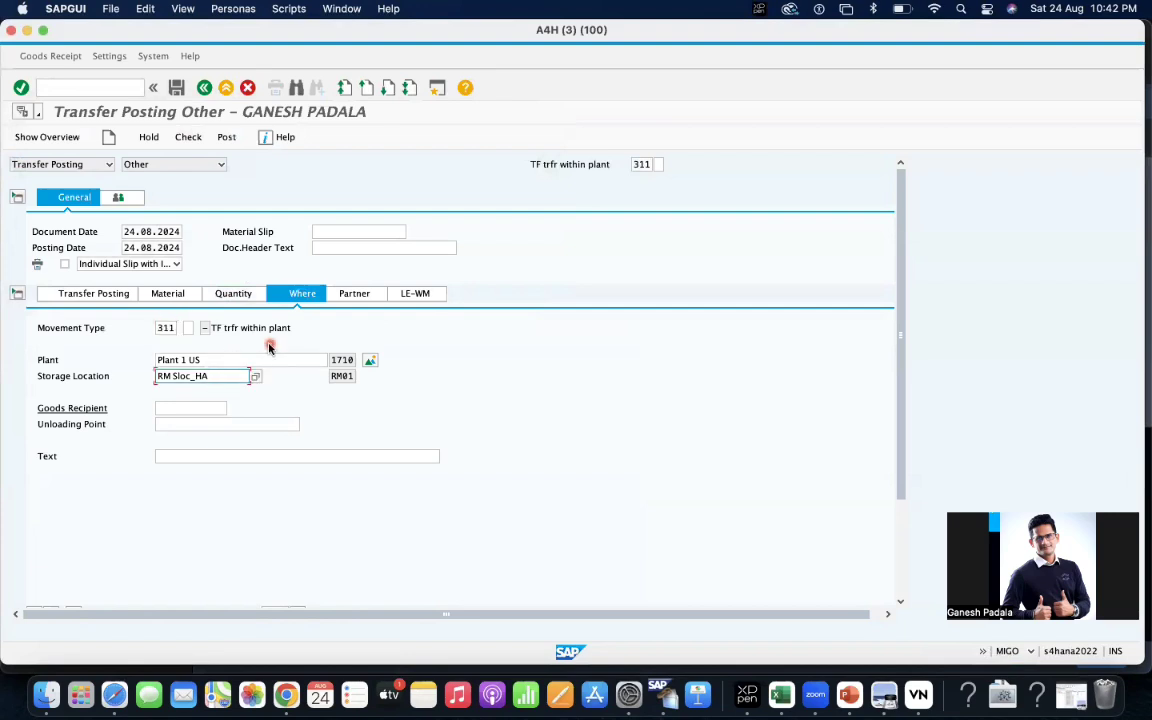
click(16, 296)
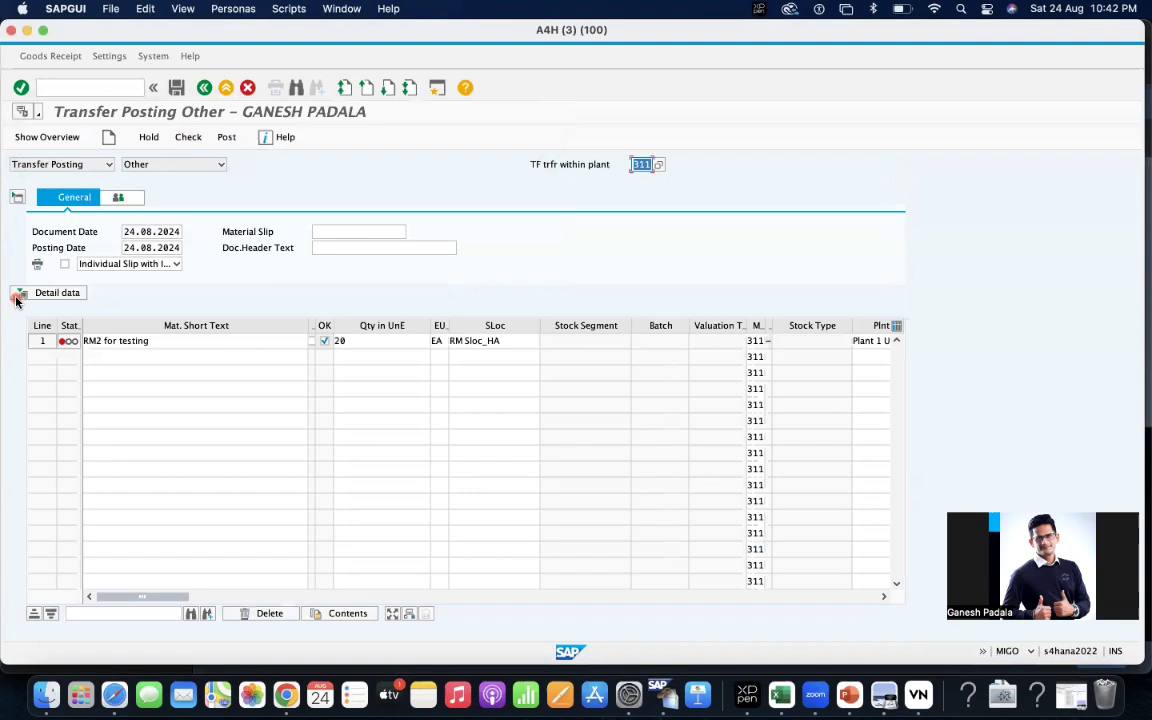
click(18, 295)
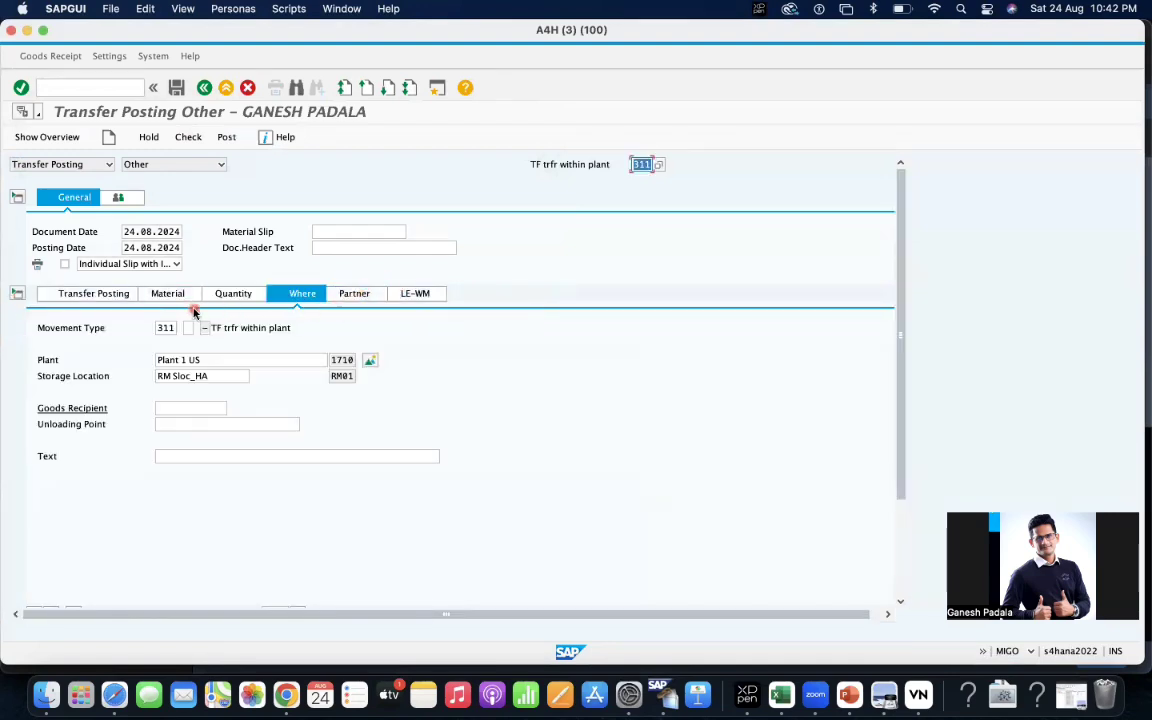
click(20, 294)
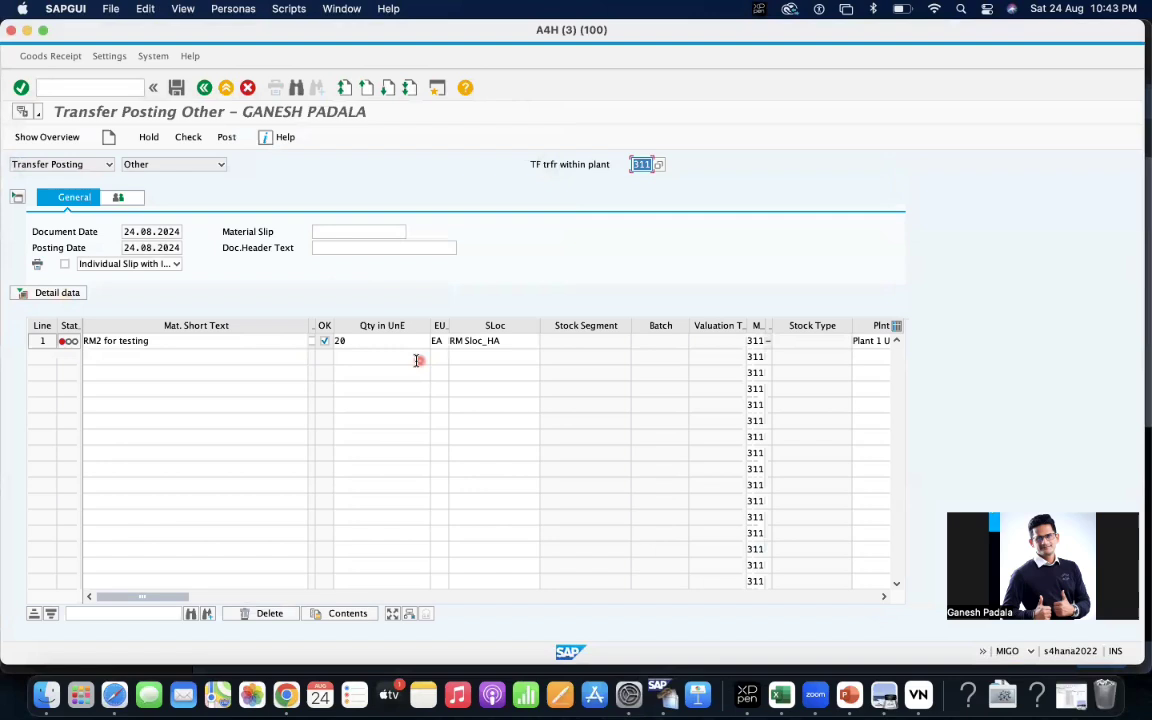
- Change line 1's storage location to 171 (Std. storage 1) and check the item again
click(515, 341)
key(BackSpace)
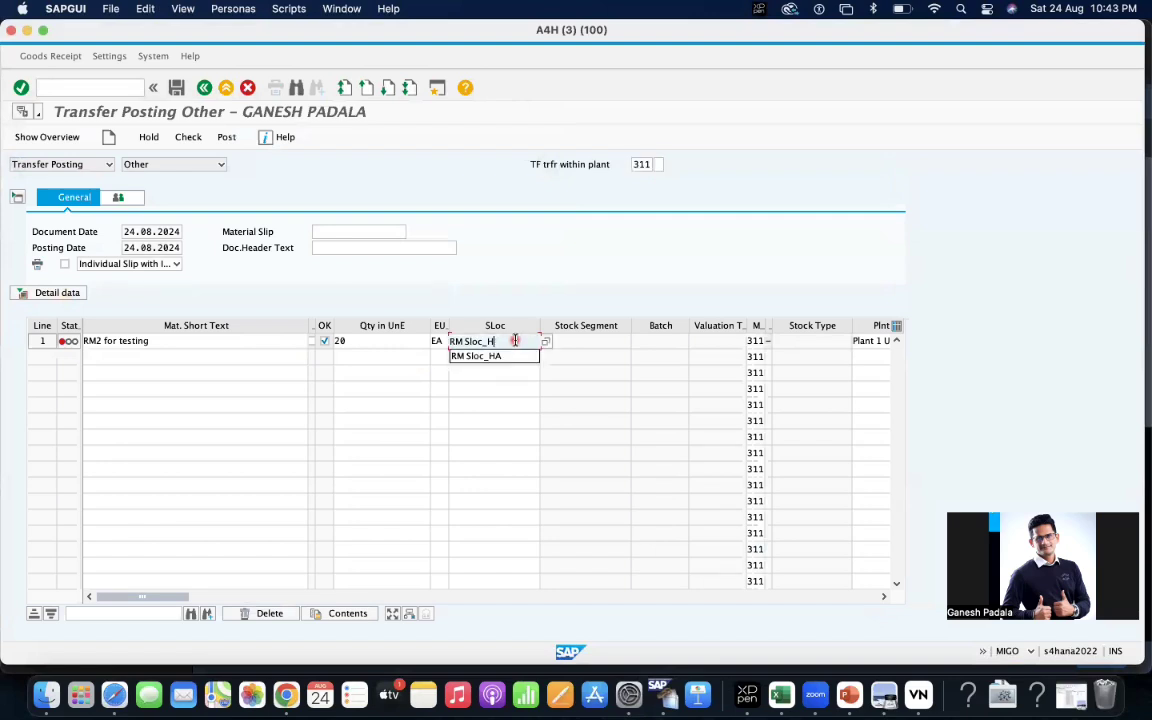
key(BackSpace)
key(BackSpace)
key(BackSpace)
key(BackSpace)
key(BackSpace)
key(BackSpace)
key(BackSpace)
key(BackSpace)
text(1)
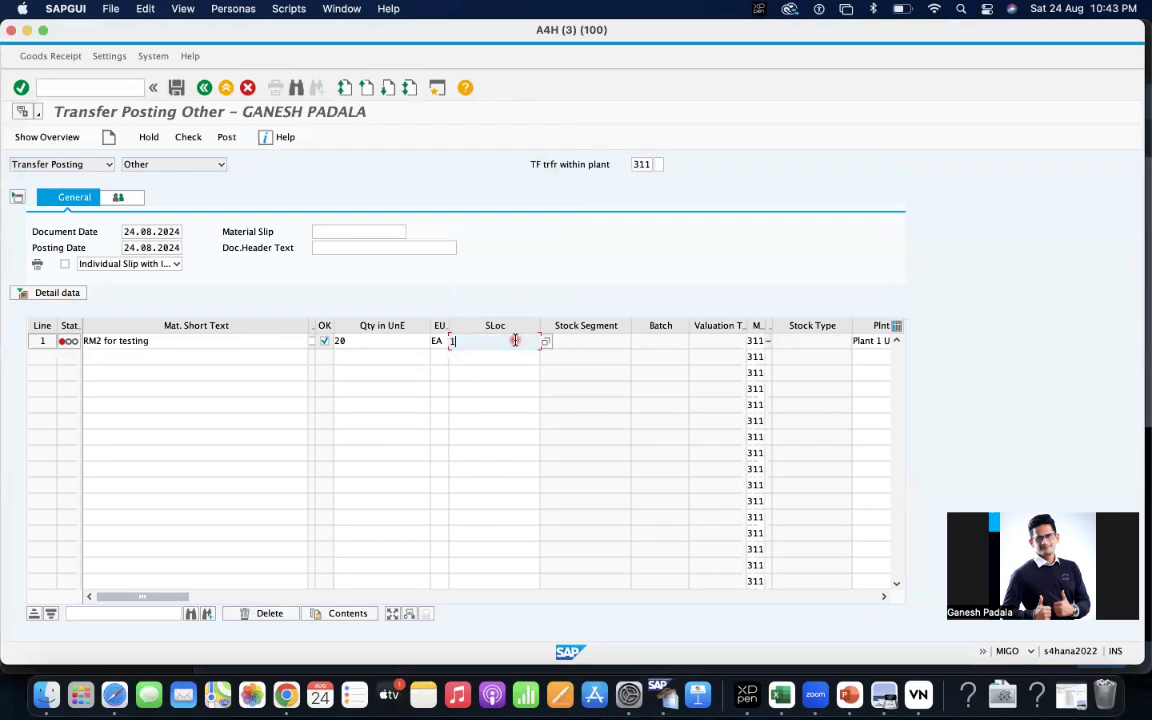
text(71A)
key(Return)
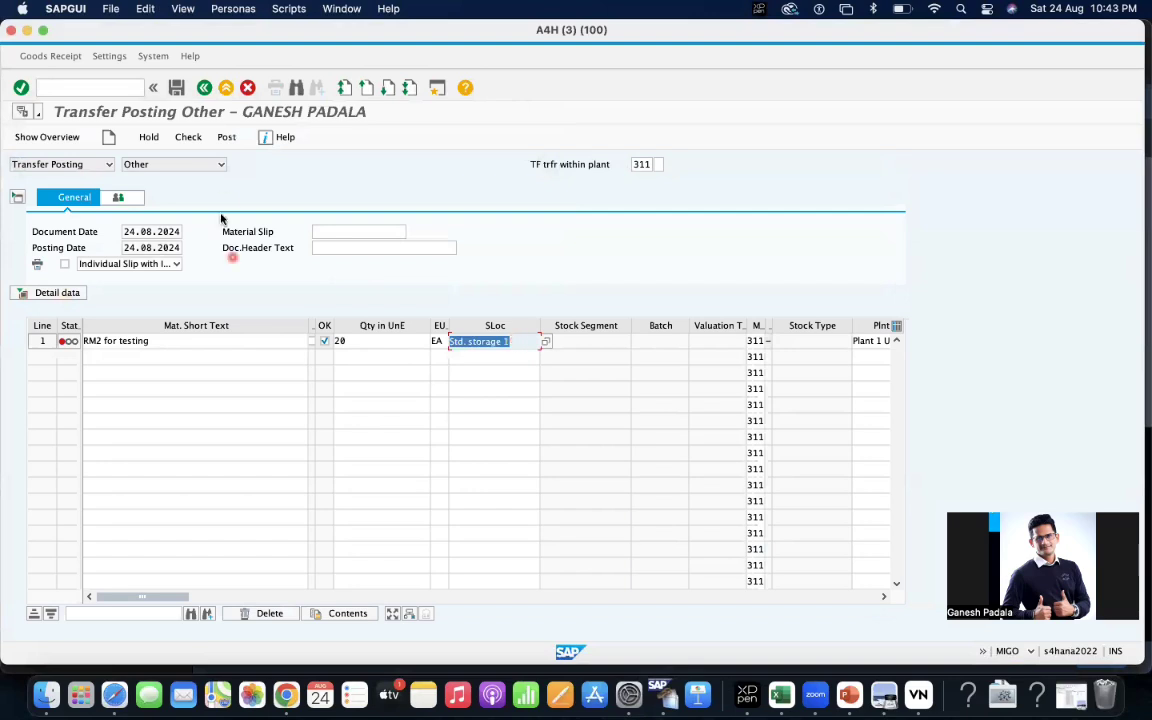
click(188, 137)
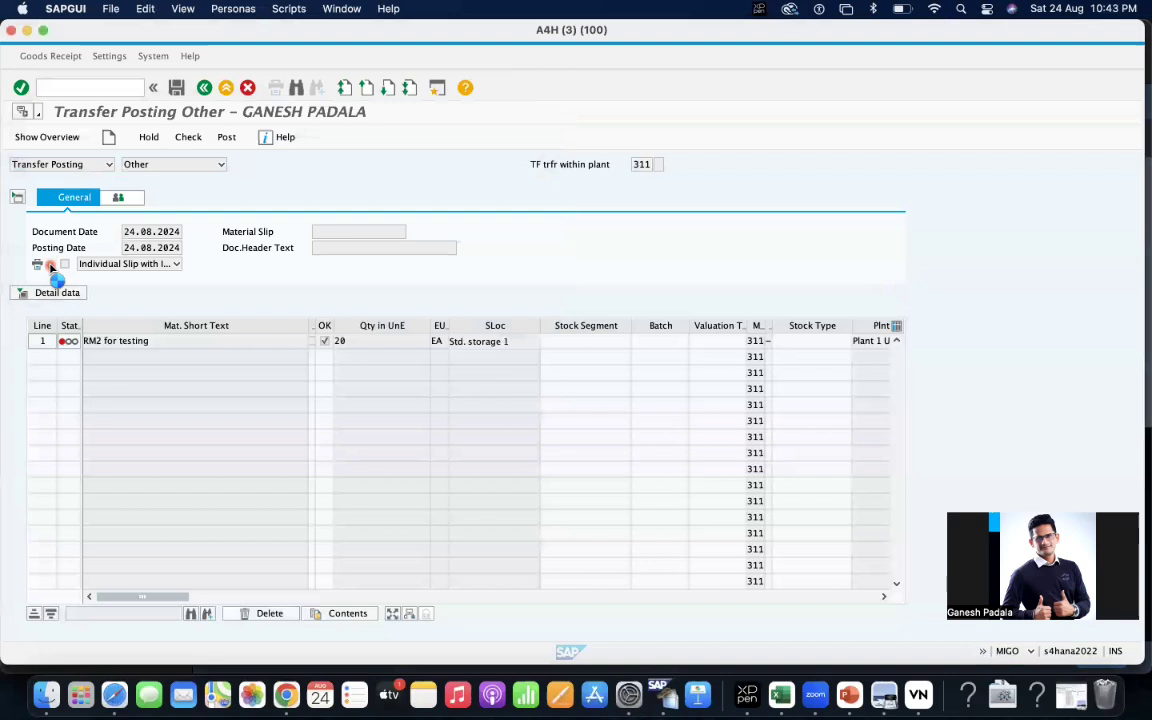
click(96, 87)
text(/NMM)
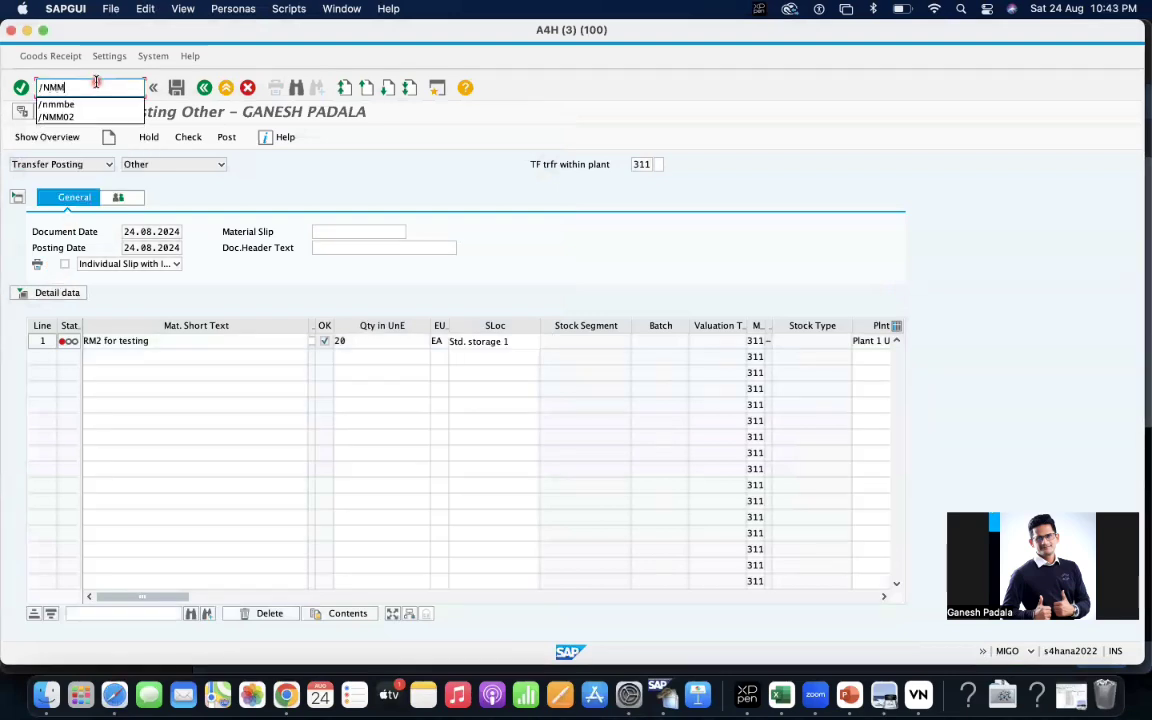
text(02)
key(Return)
key(Return)
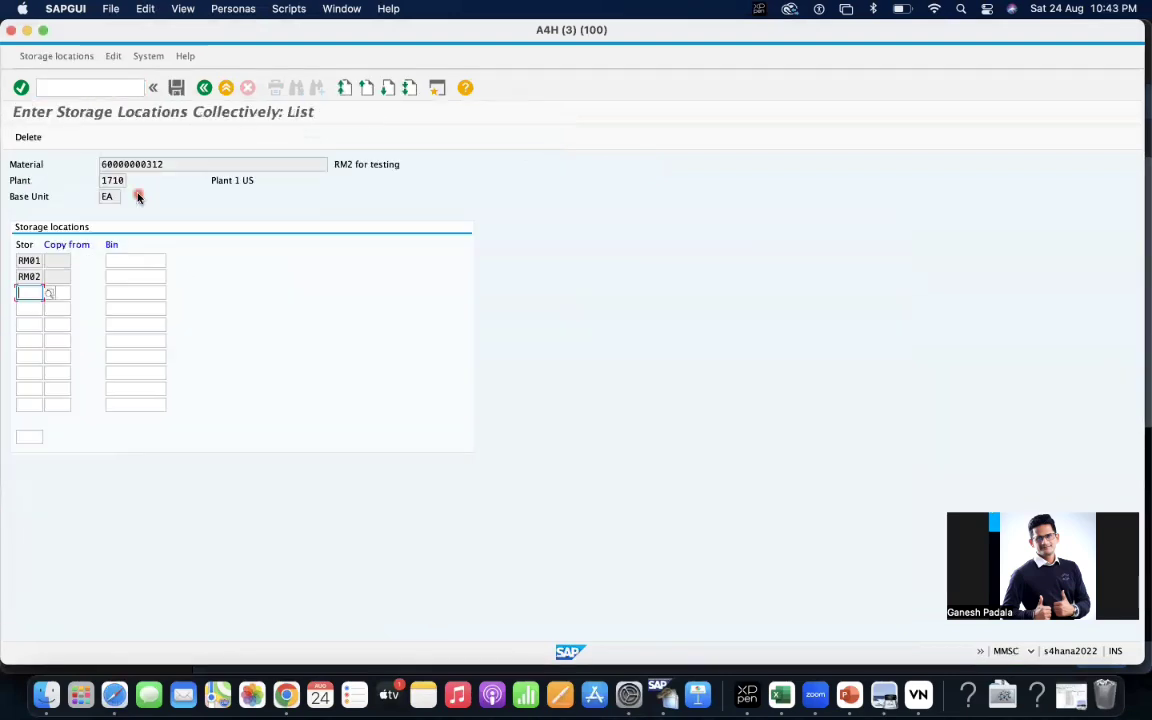
text(171A)
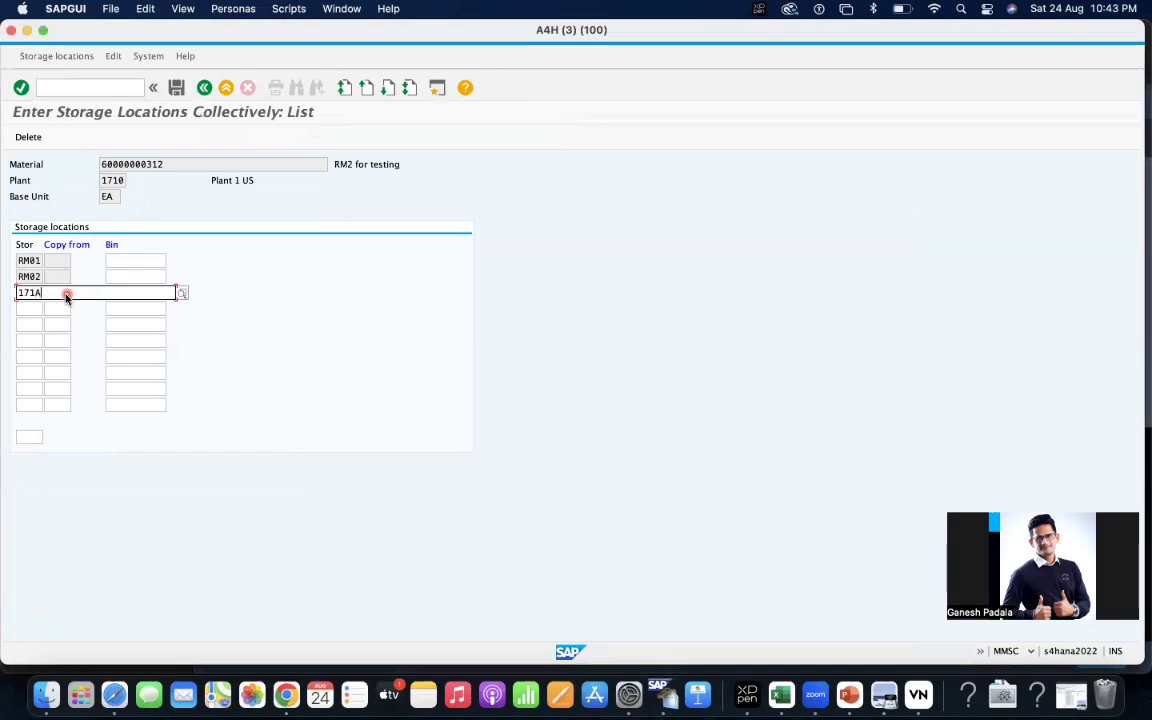
key(Return)
click(176, 88)
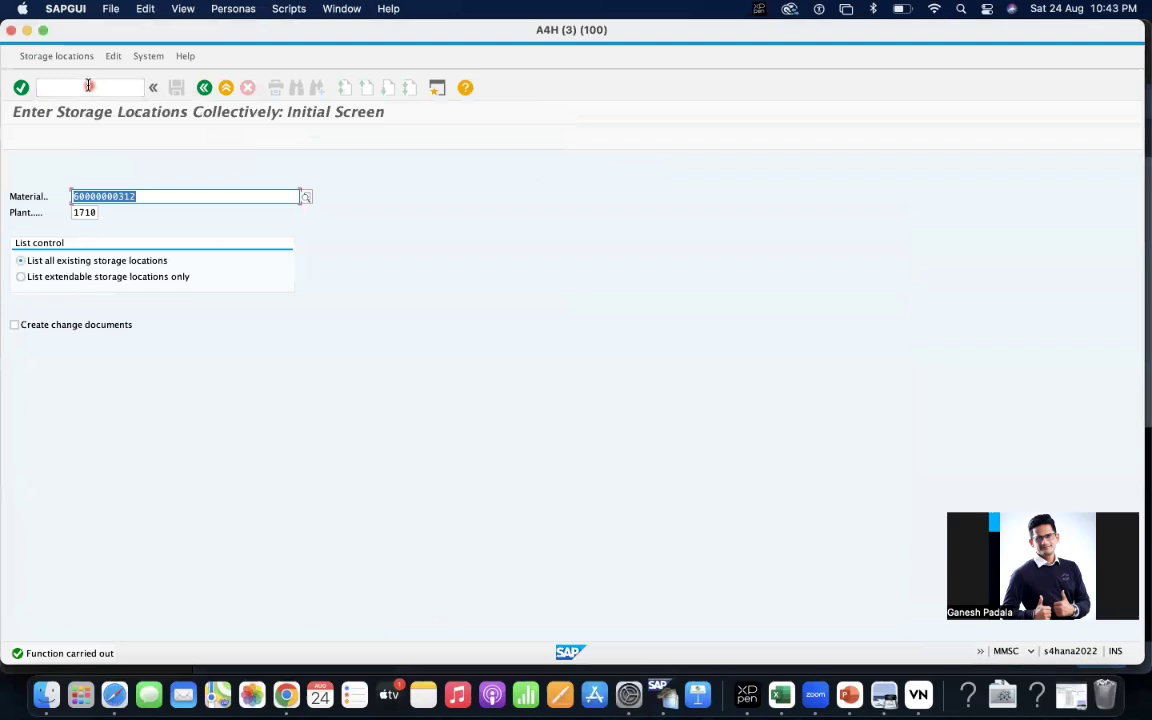
click(88, 86)
text(/NMIGO)
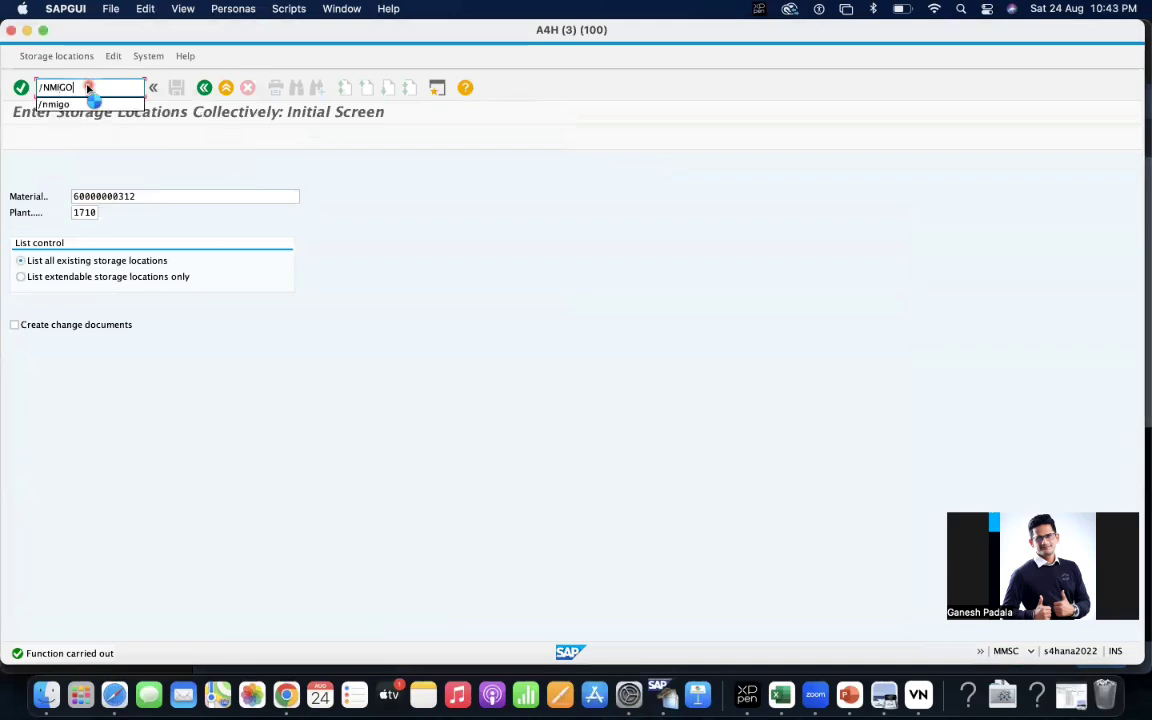
key(Return)
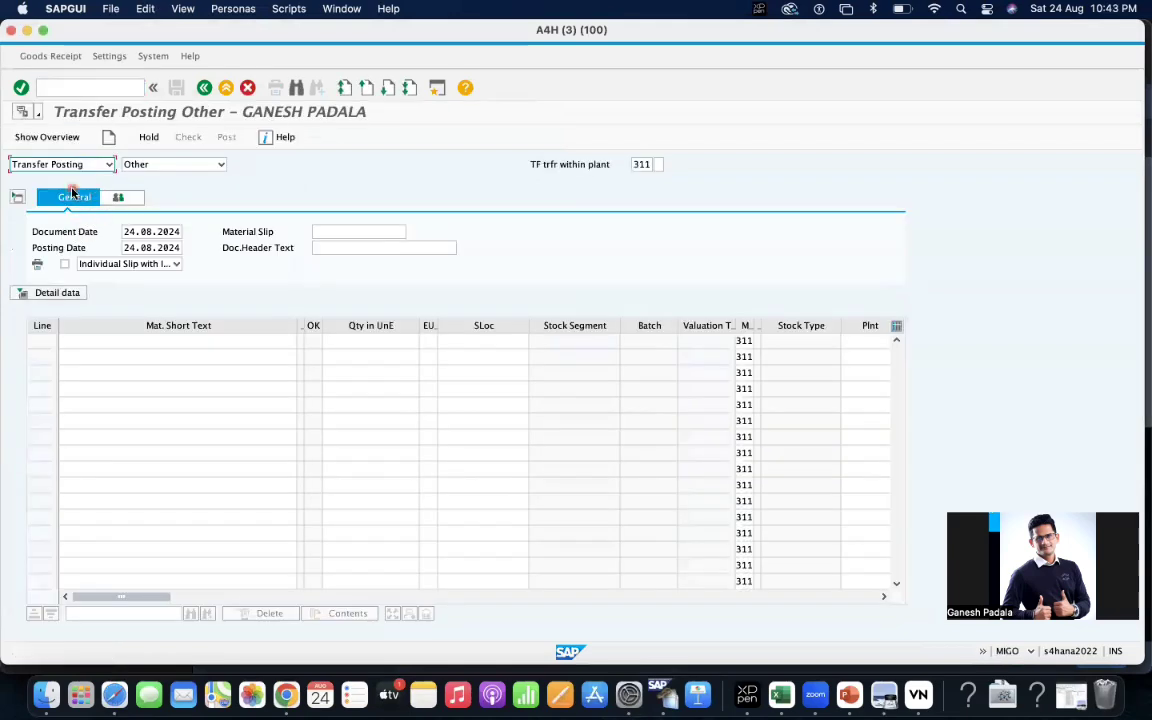
click(96, 340)
key(super+v)
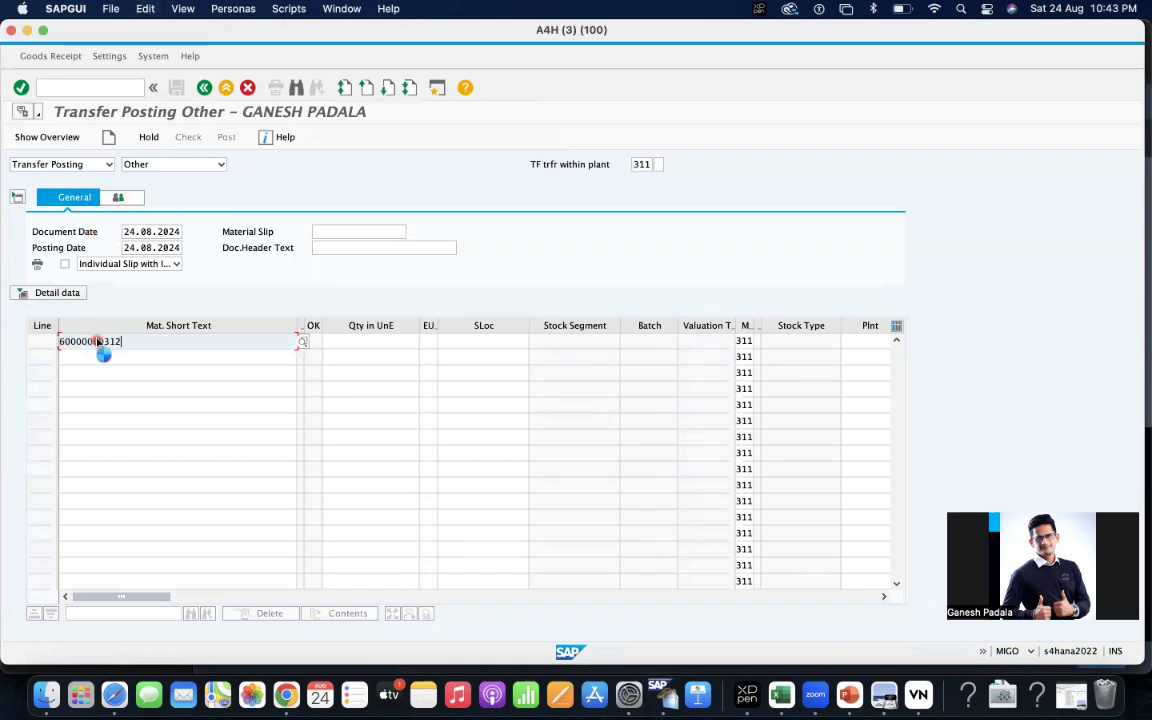
key(Return)
click(57, 292)
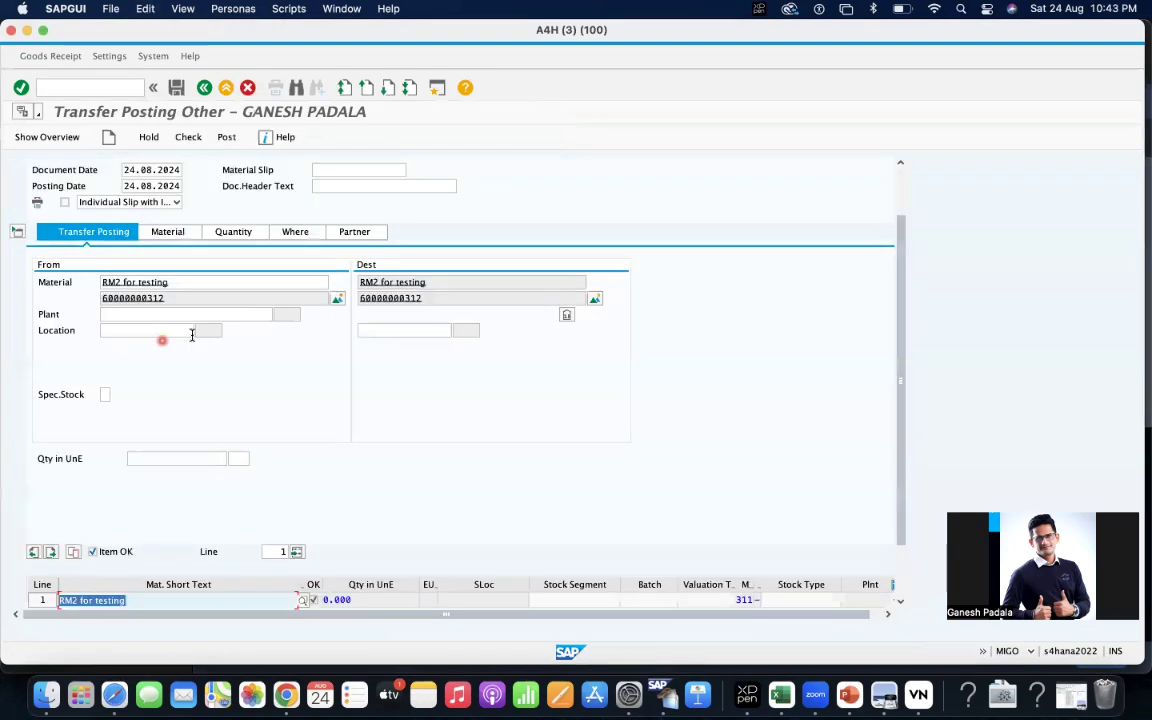
click(147, 312)
text(1)
click(150, 328)
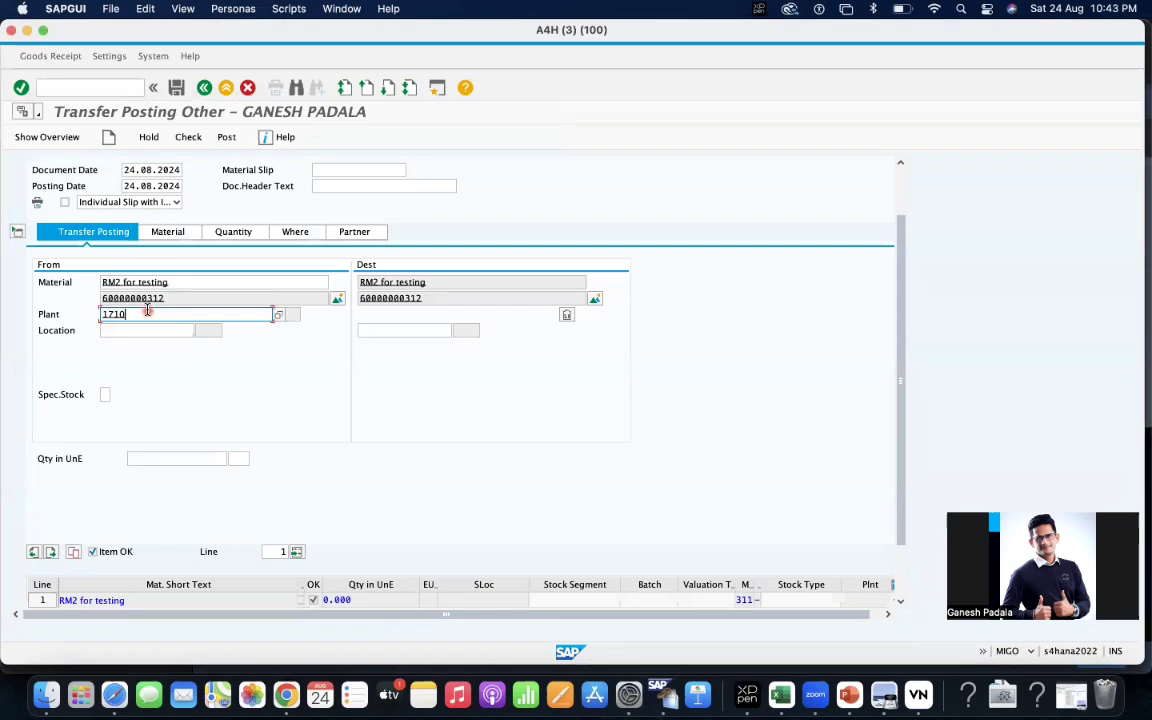
key(Return)
click(131, 392)
text(RM)
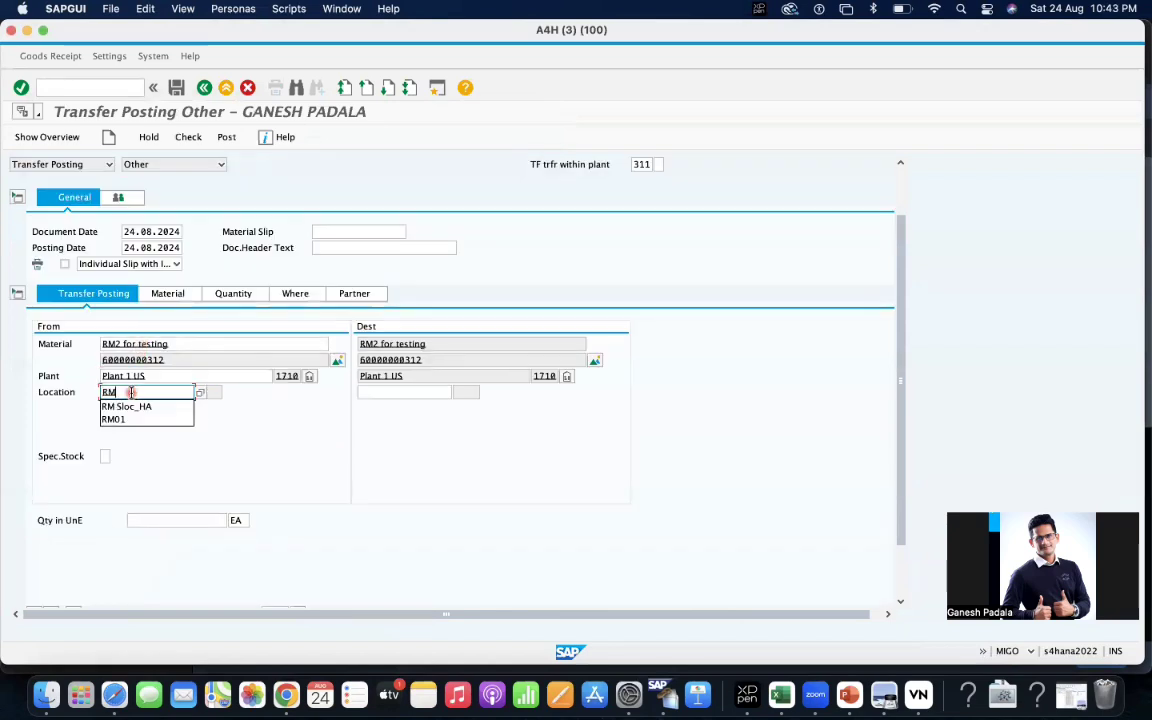
click(136, 411)
key(Return)
click(377, 392)
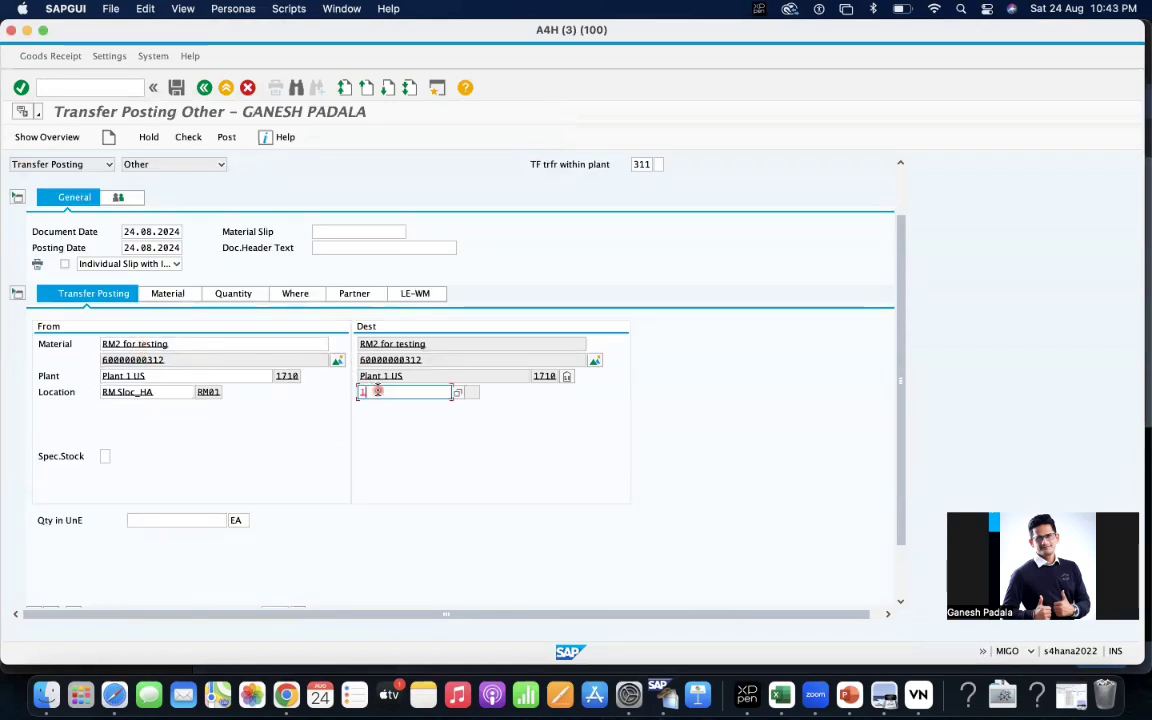
text(161A)
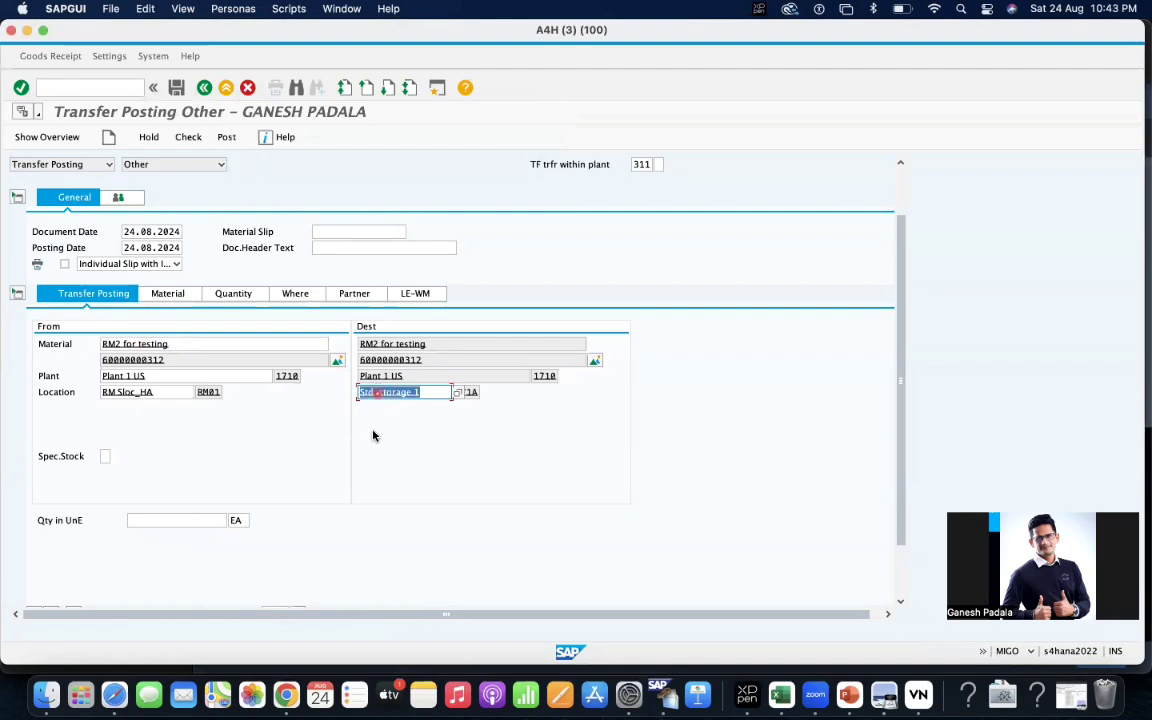
key(Return)
click(203, 520)
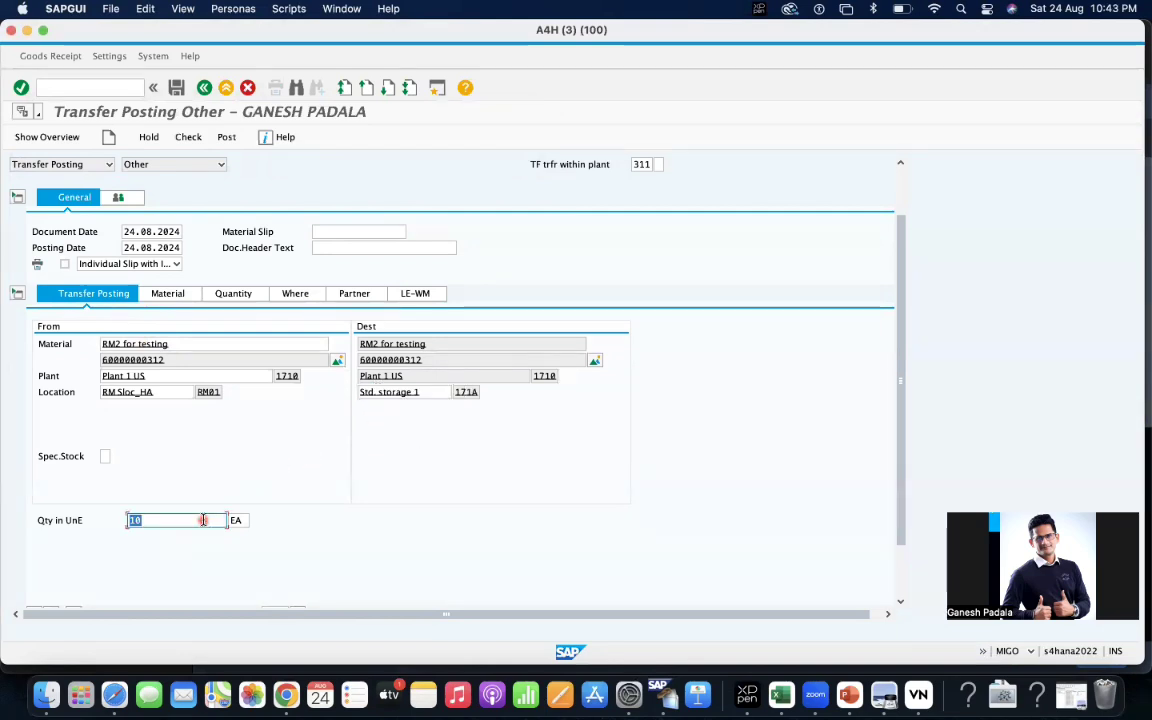
click(186, 141)
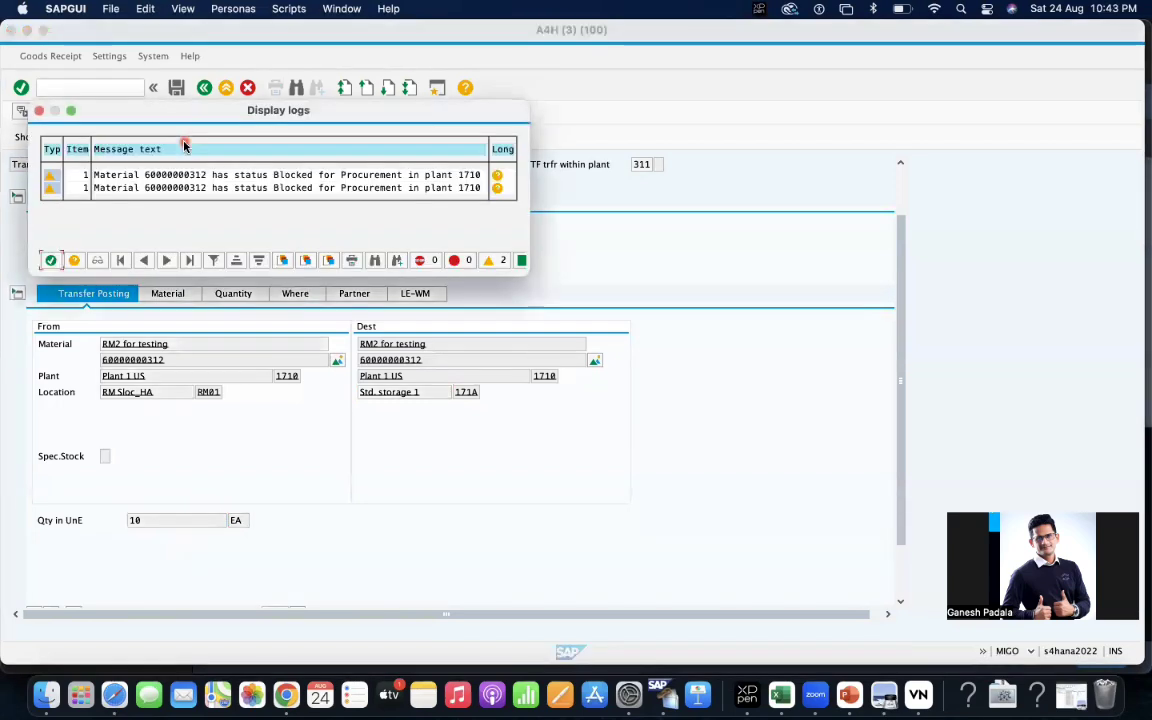
key(Escape)
click(226, 140)
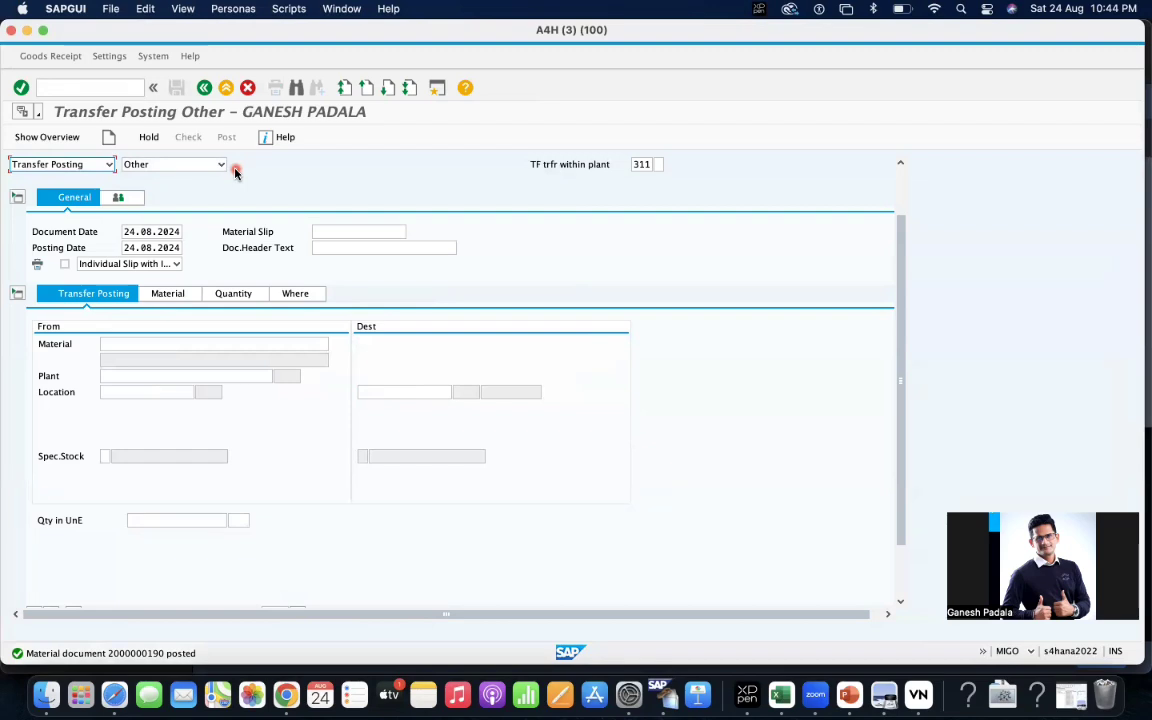
- Set the Purchasing view material status for plant 1710 to Z2 and save the material
key(XF86AudioMute)
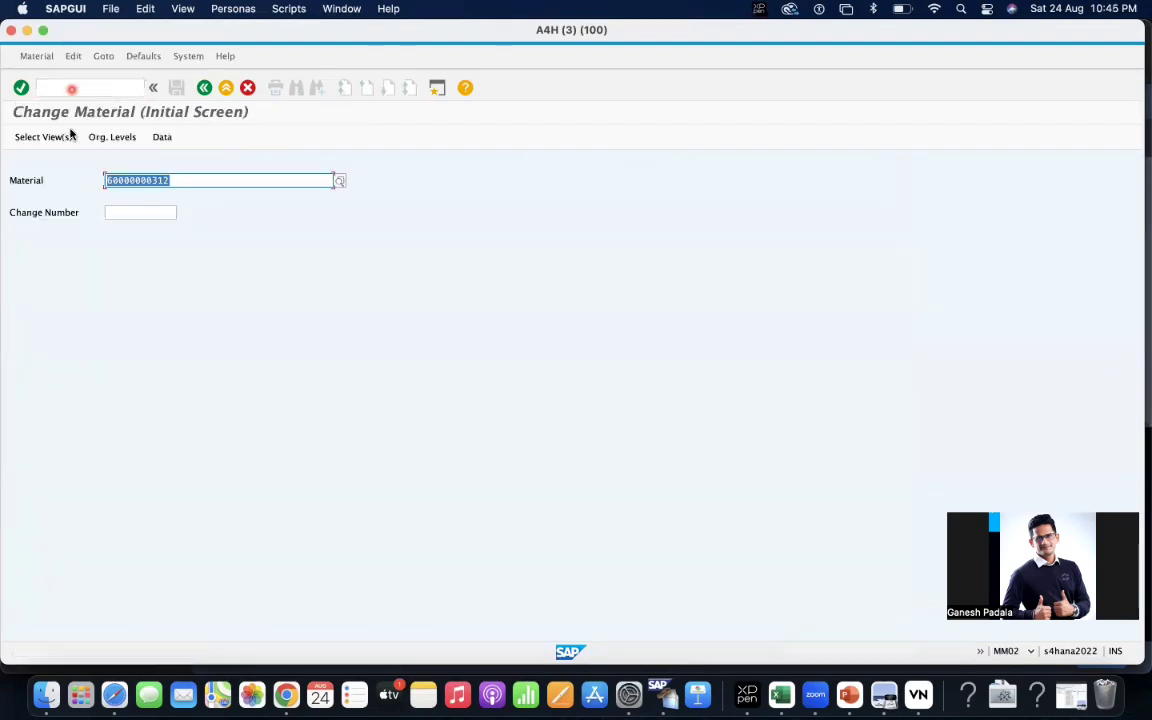
key(Return)
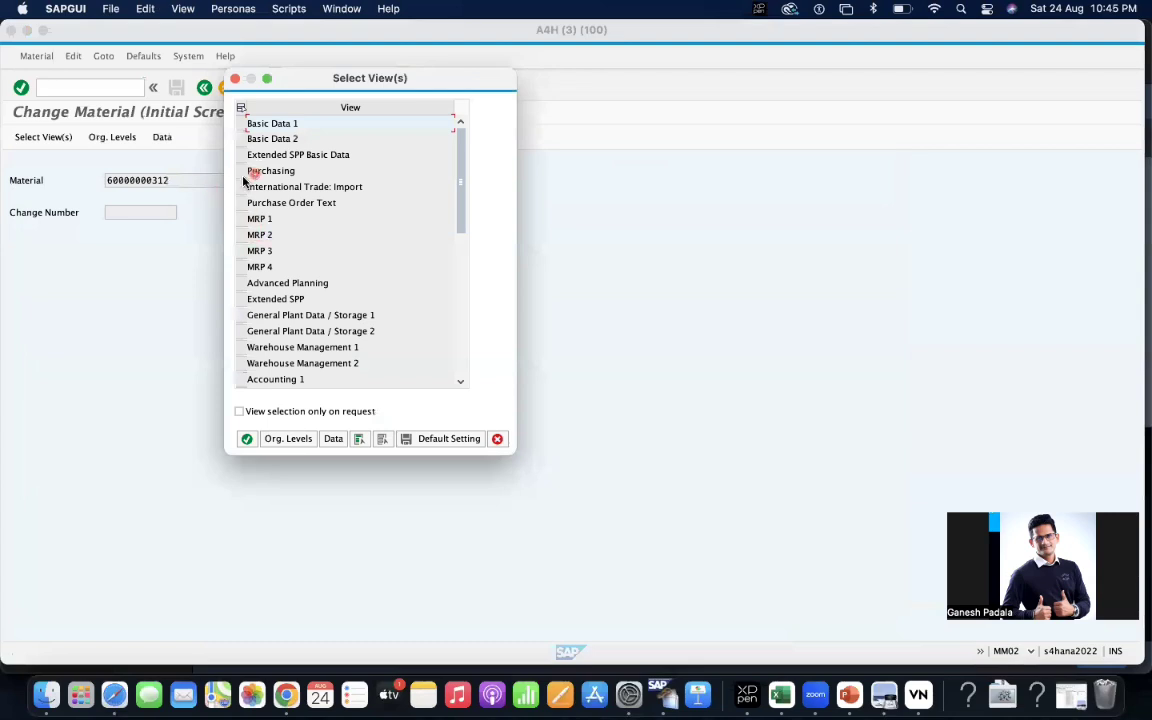
click(241, 170)
key(Return)
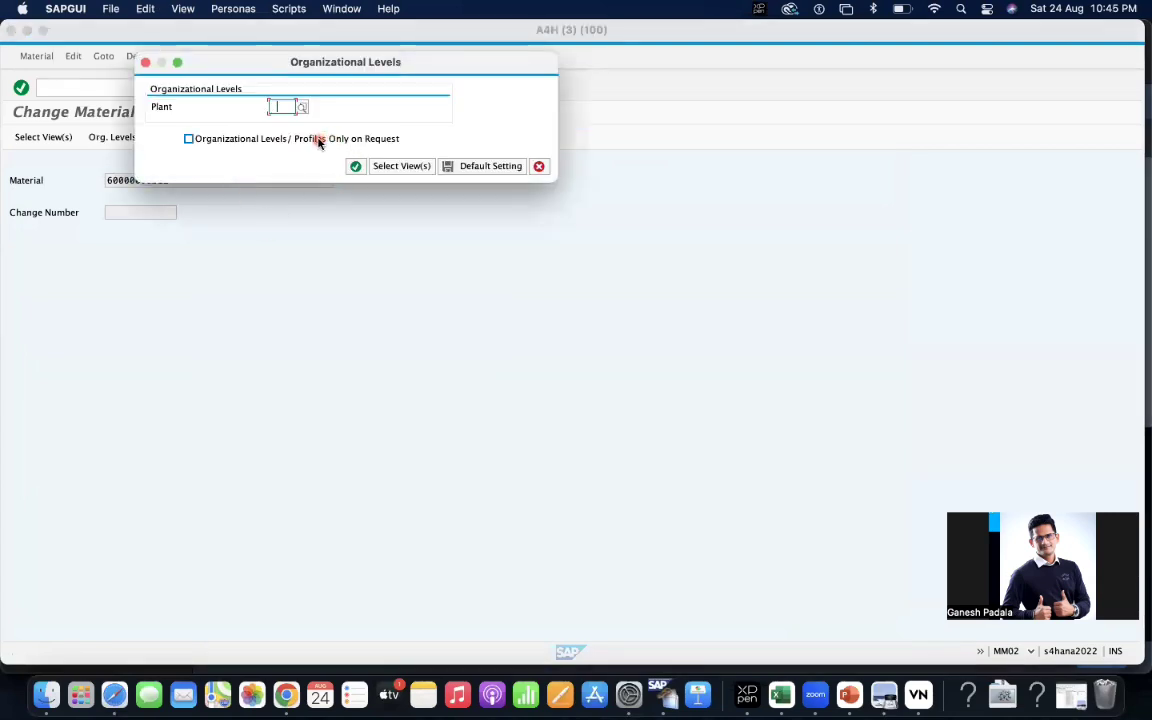
text(1710)
key(Return)
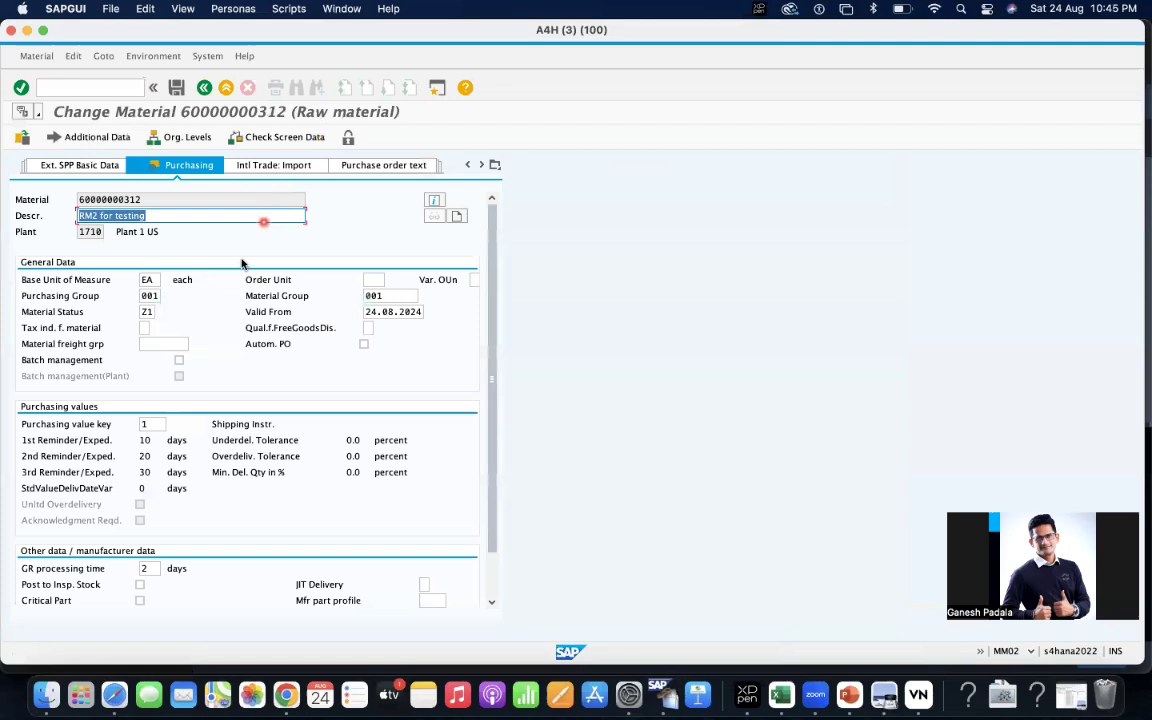
click(147, 311)
click(180, 360)
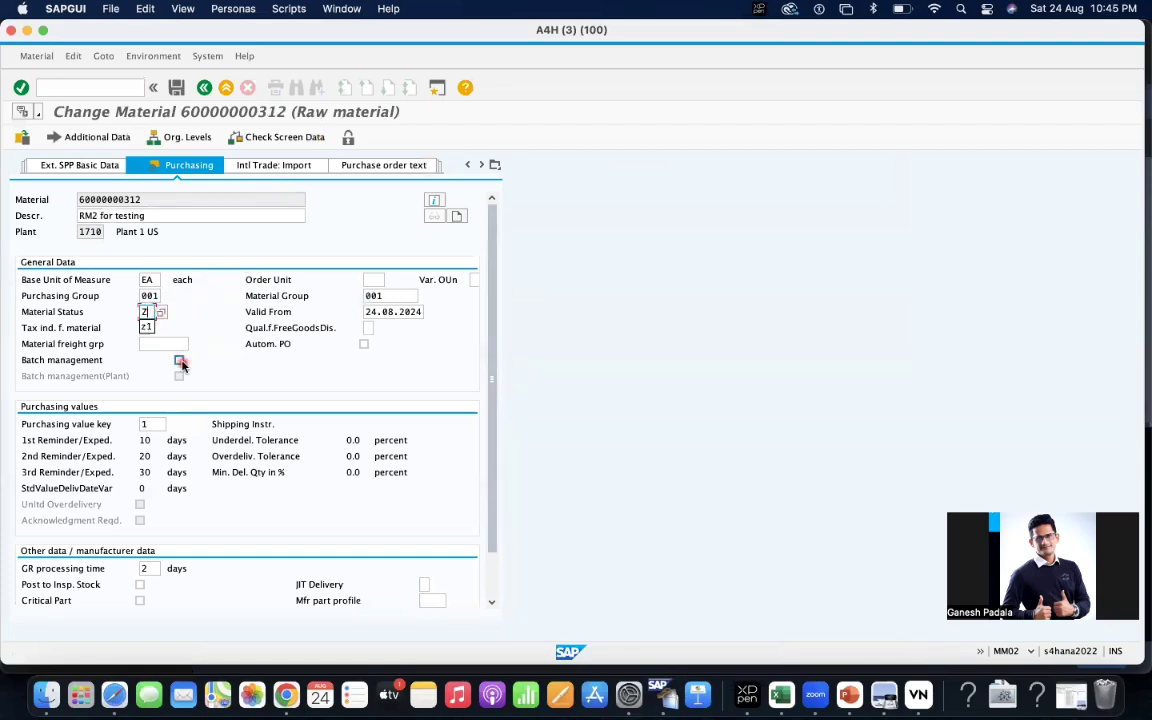
key(Return)
key(Return)
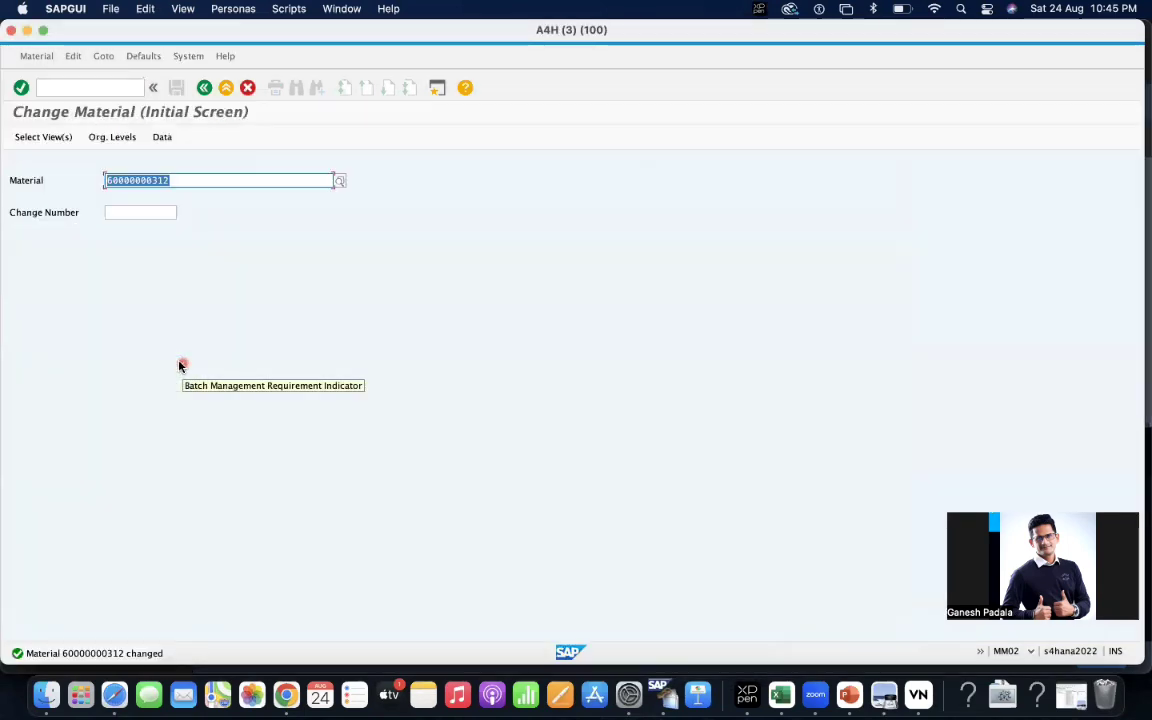
- Open ME21N Create Purchase Order and expand the item overview
click(69, 90)
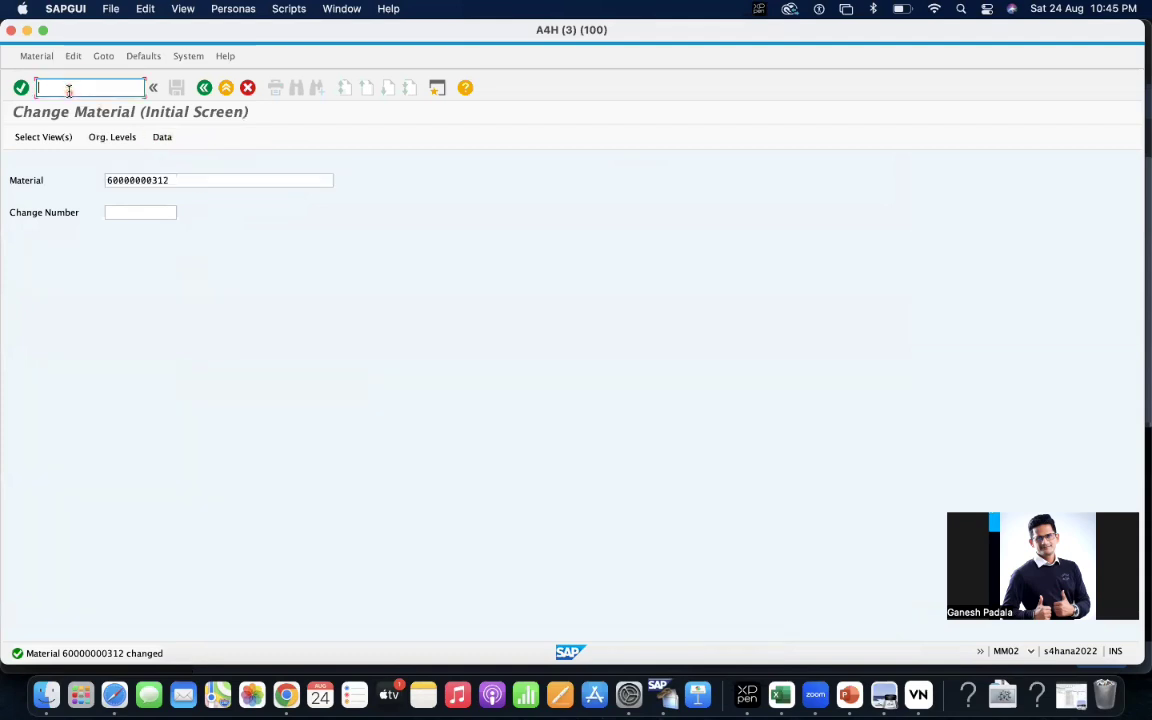
text(/nme21n)
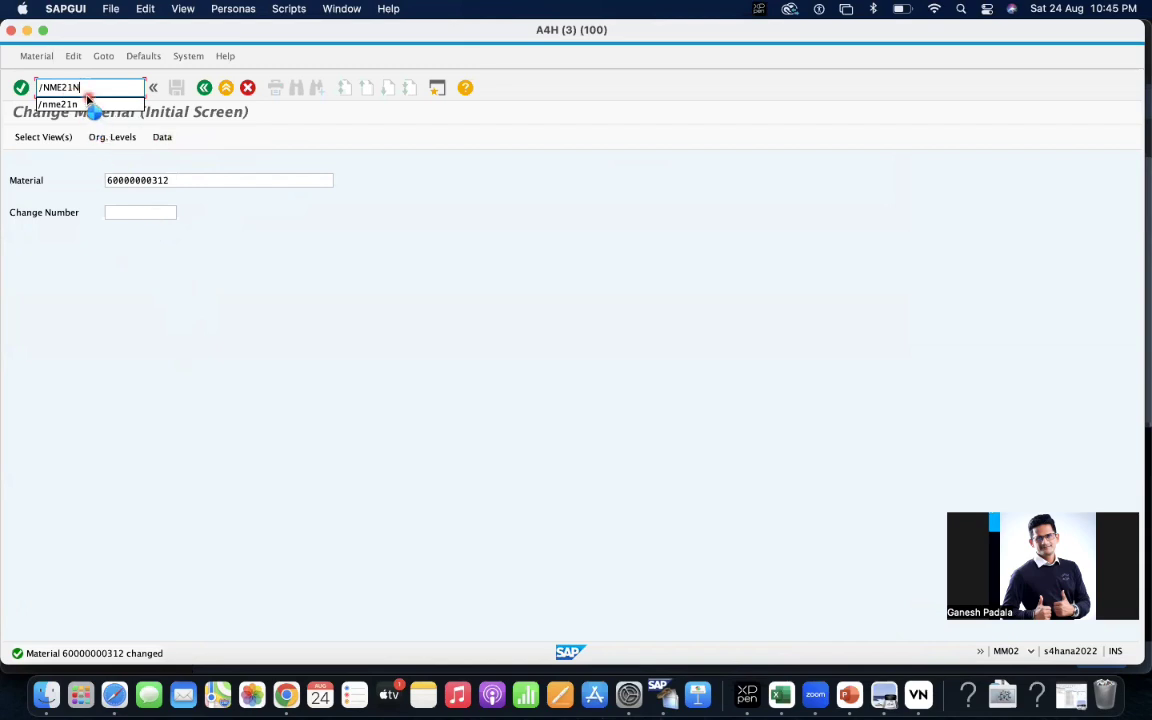
key(Return)
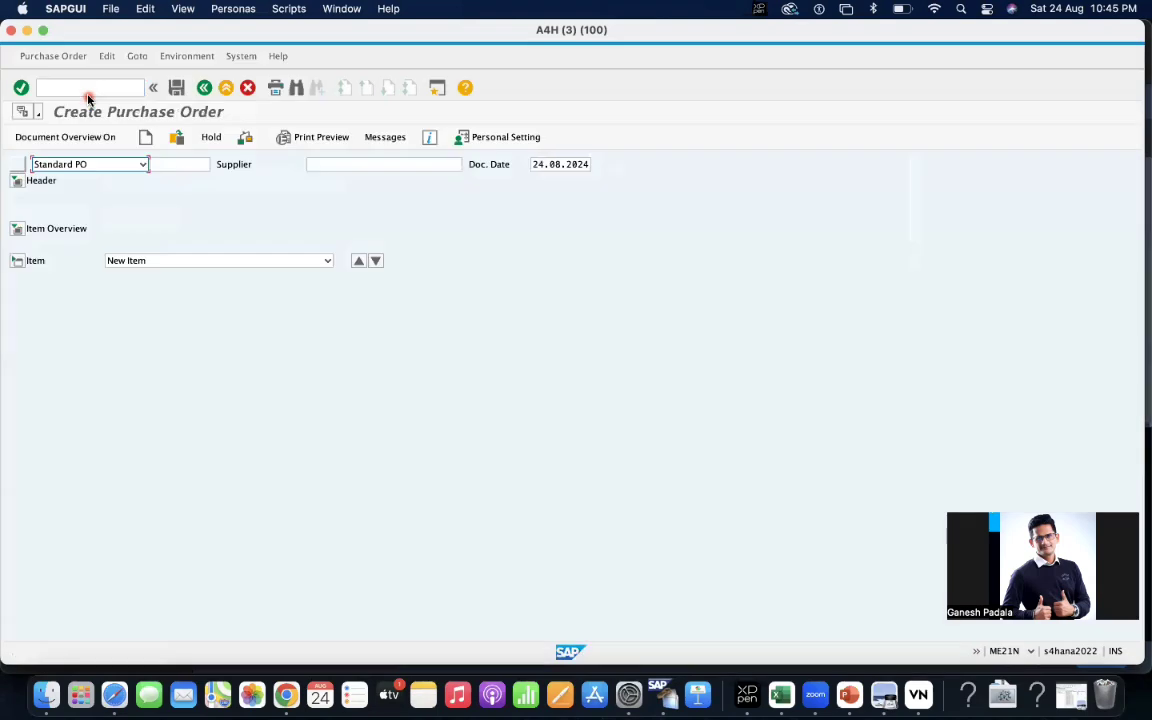
click(22, 229)
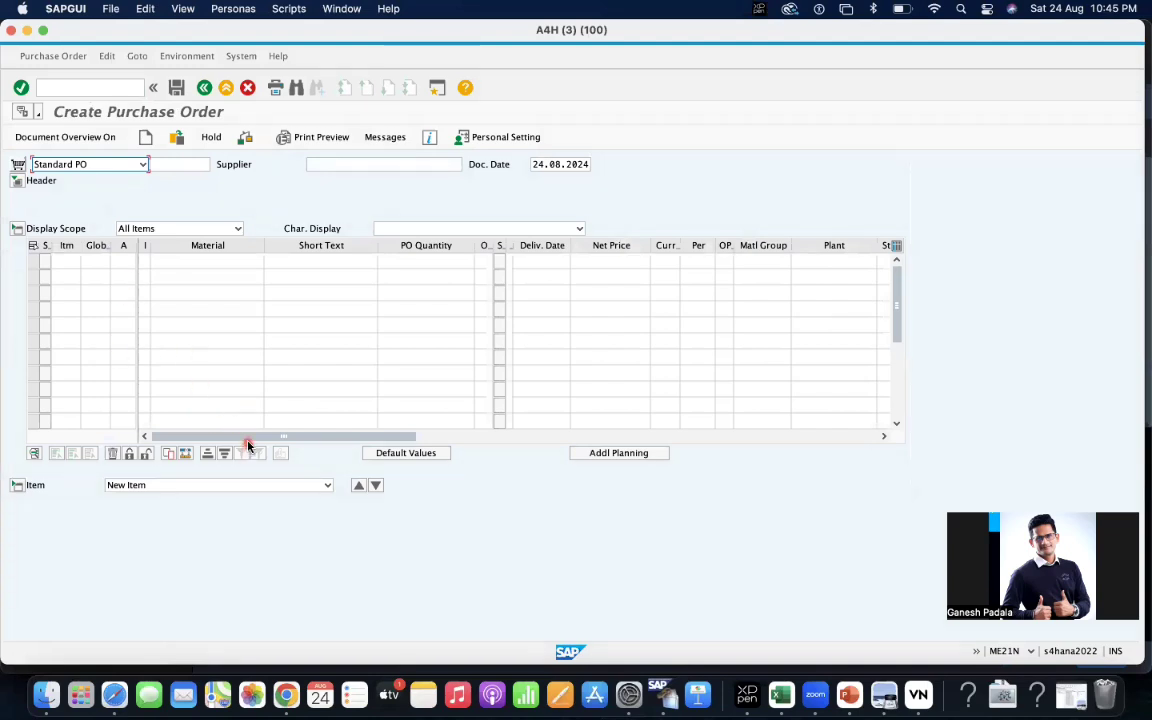
drag(249, 440, 473, 455)
drag(605, 463, 717, 450)
click(501, 261)
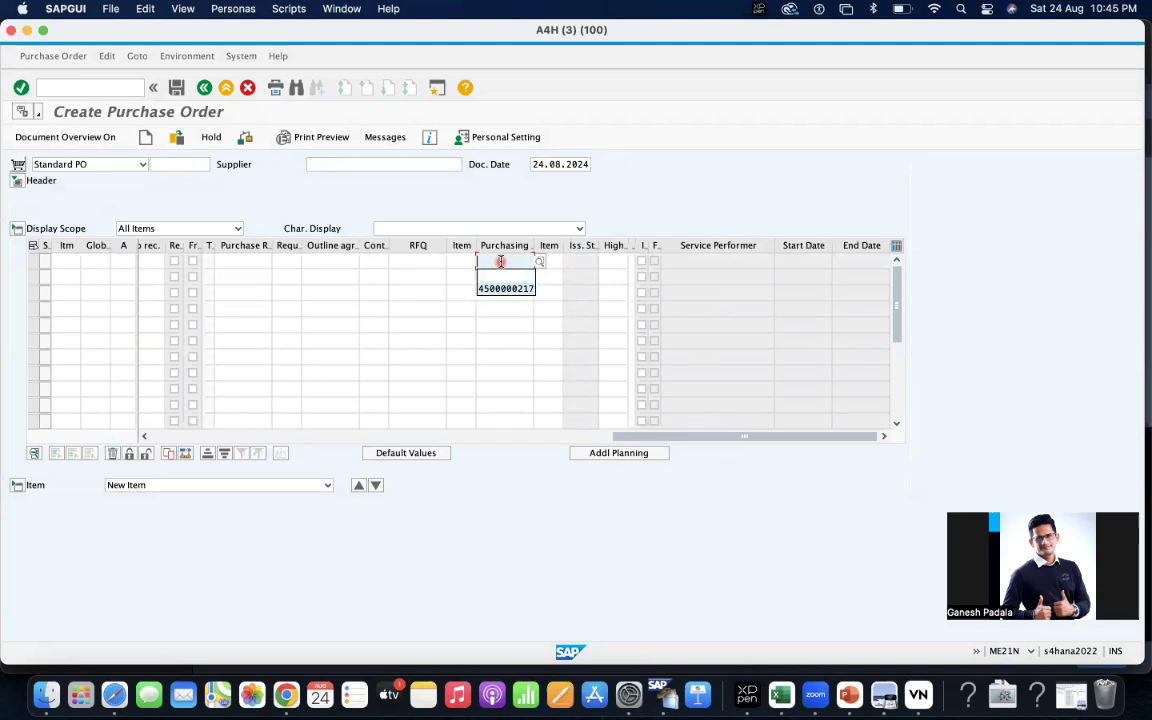
key(Down)
key(Return)
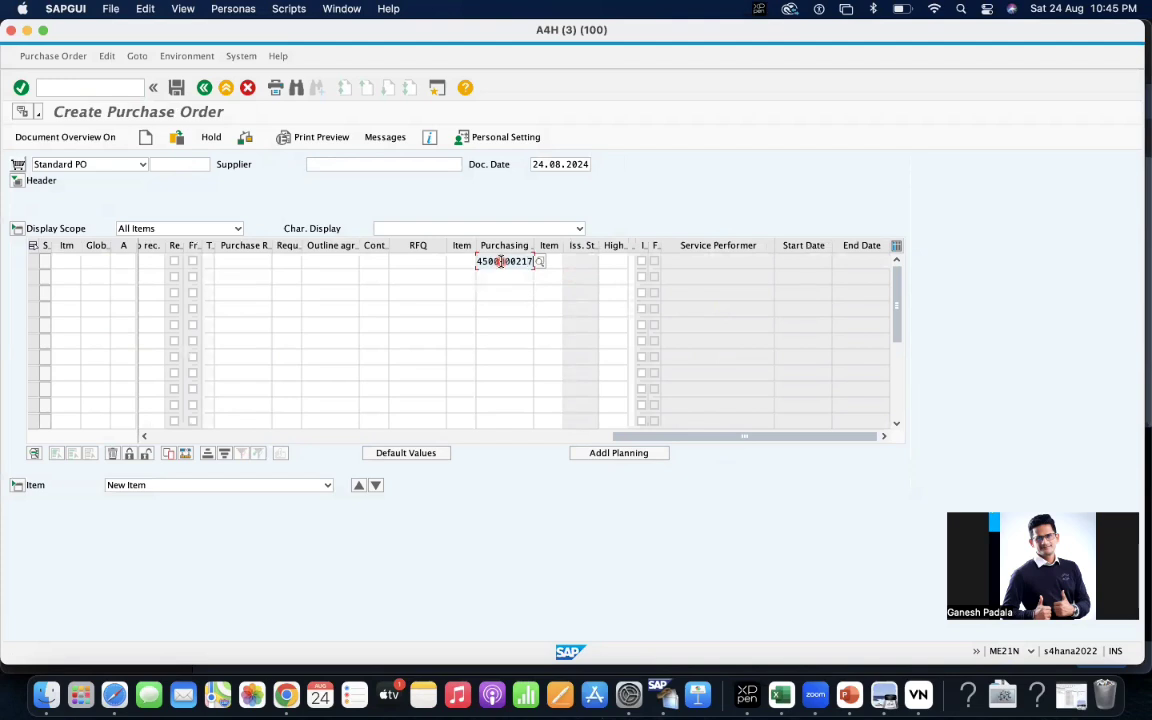
key(Return)
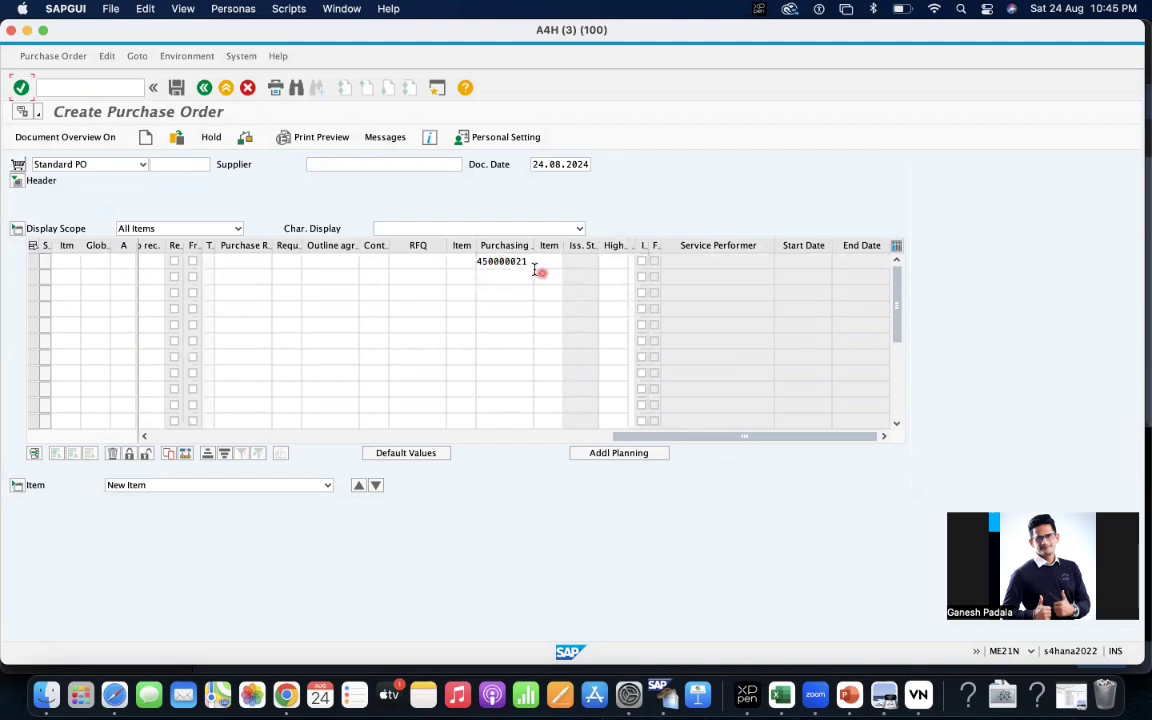
click(526, 261)
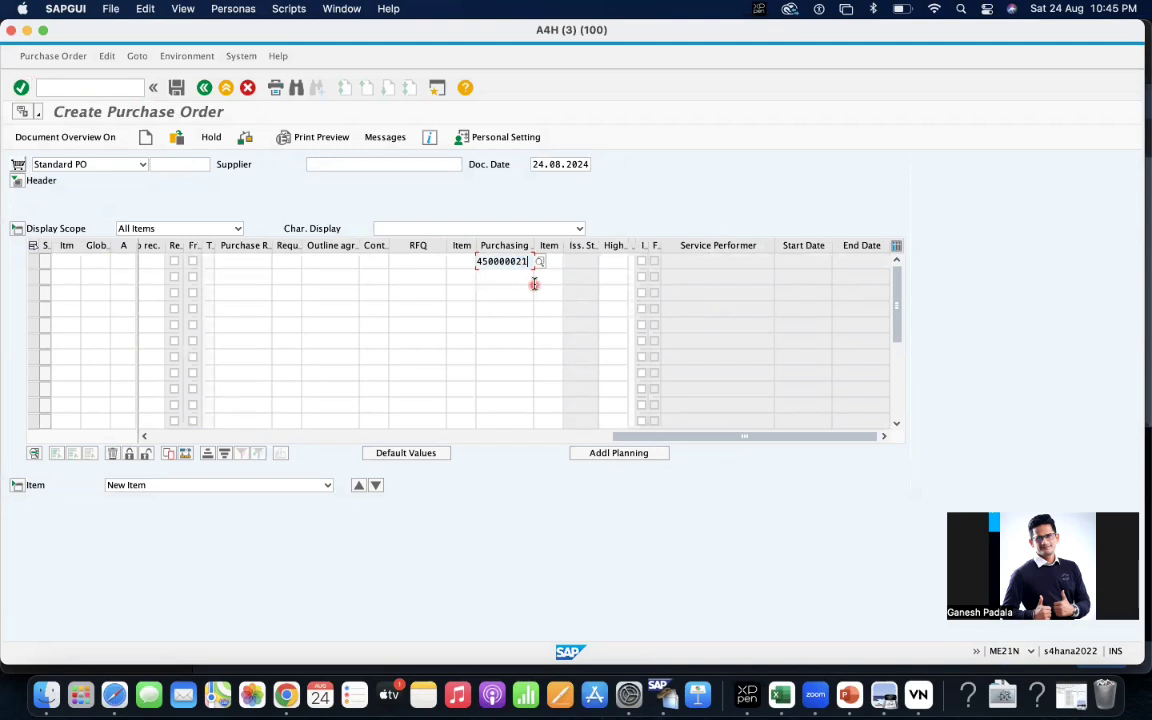
text(8)
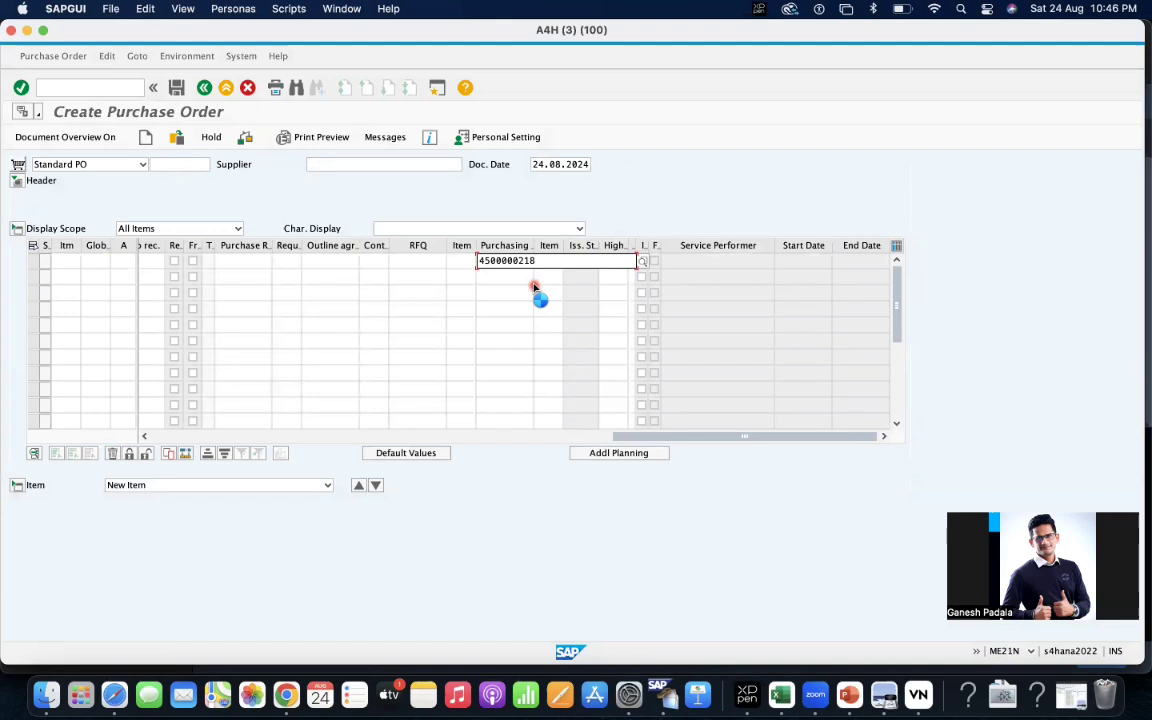
key(Return)
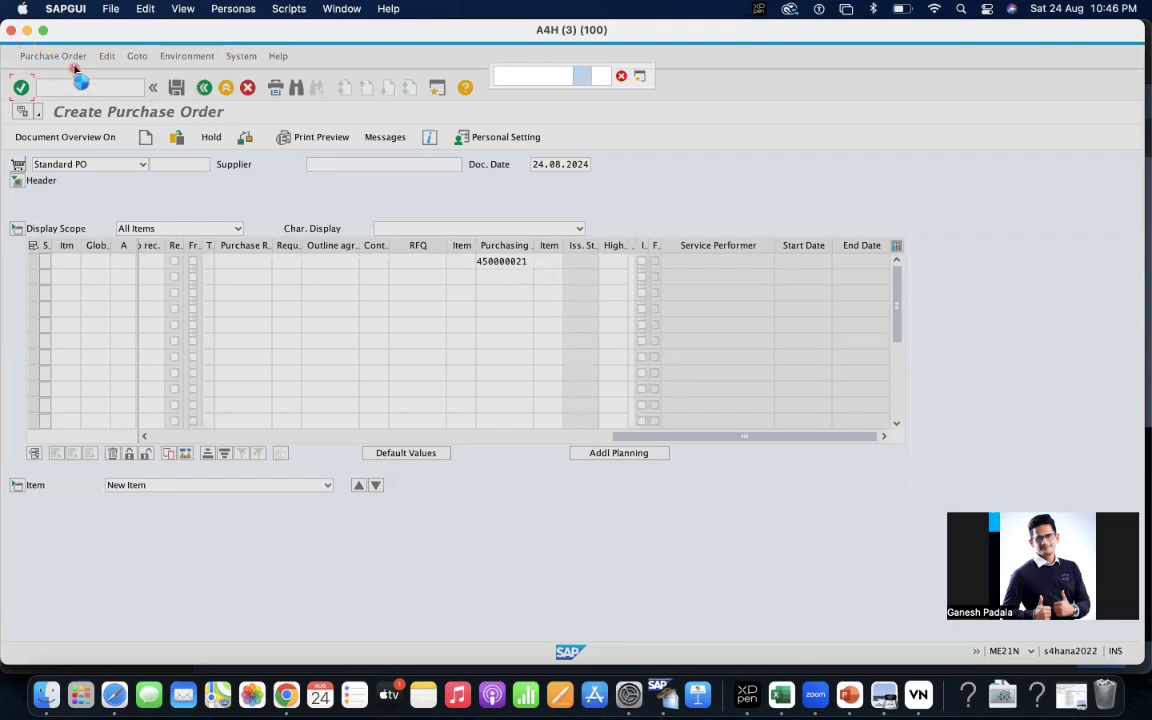
- Switch to the second SAP session, A4H (2), showing Create Purchase Order
right_click(667, 697)
click(708, 522)
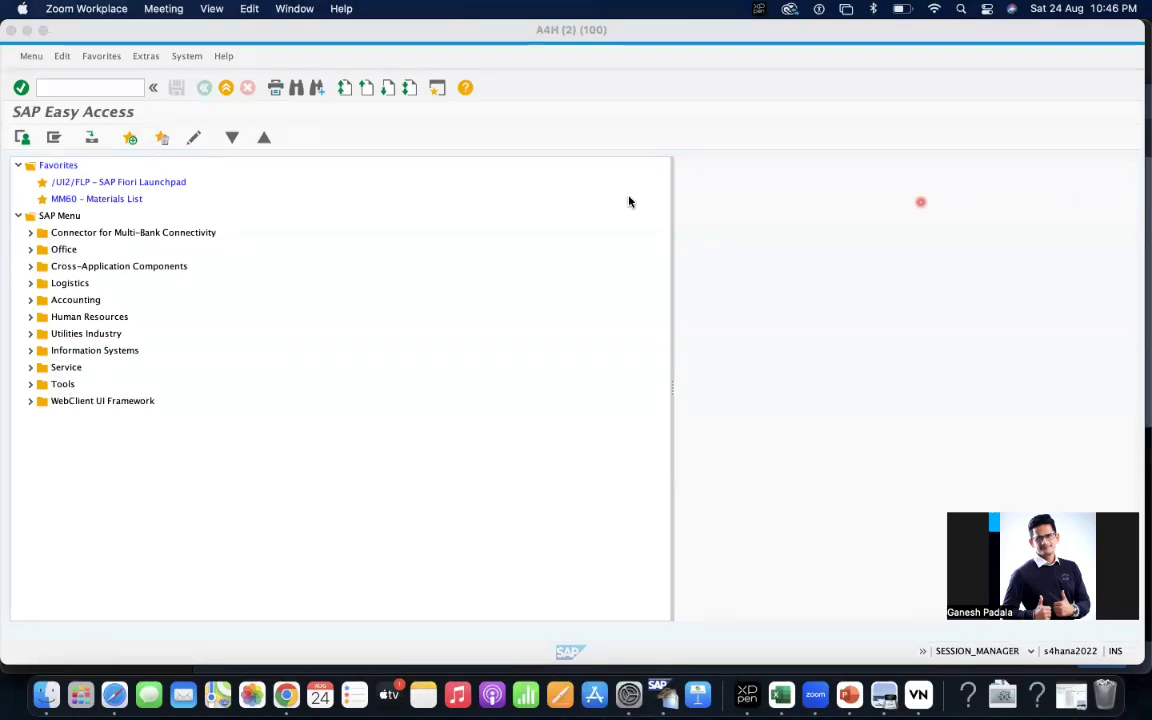
click(77, 97)
text(ME2)
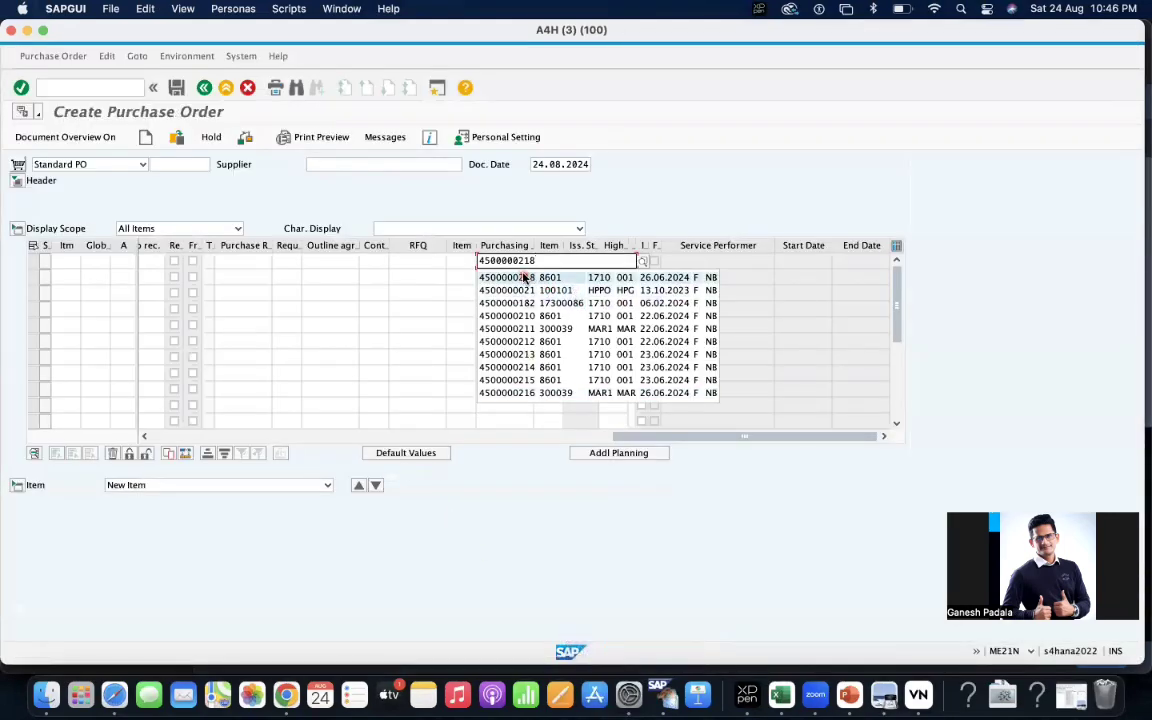
click(523, 277)
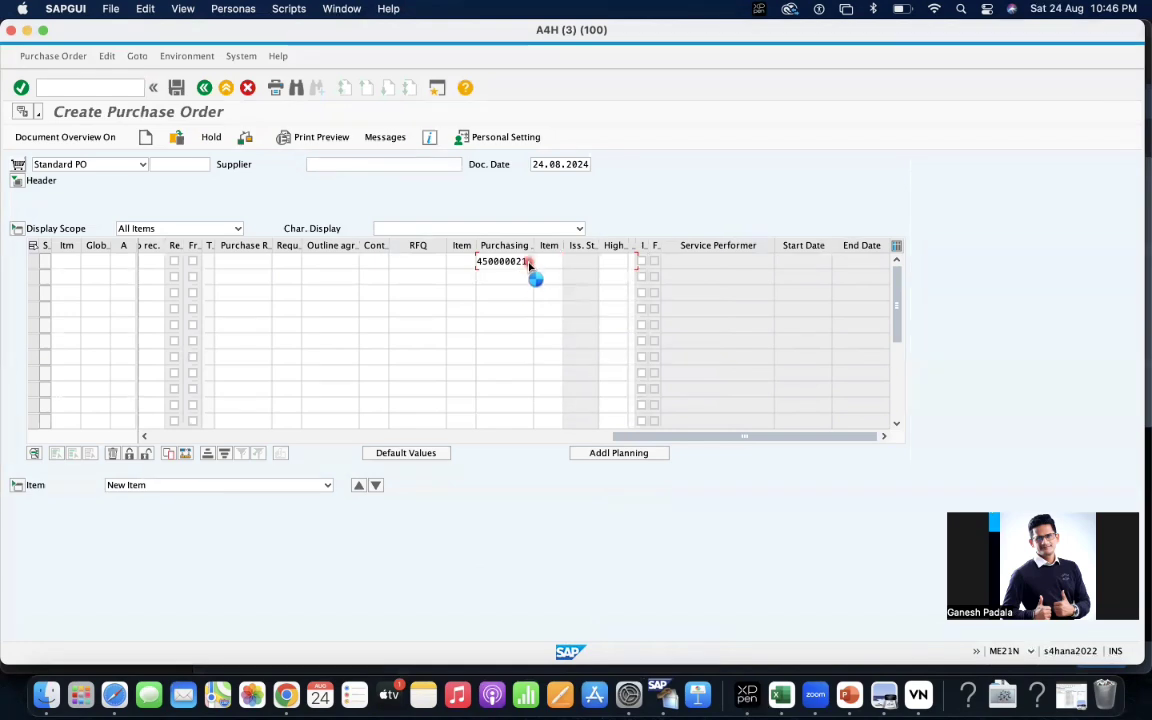
click(668, 697)
right_click(668, 697)
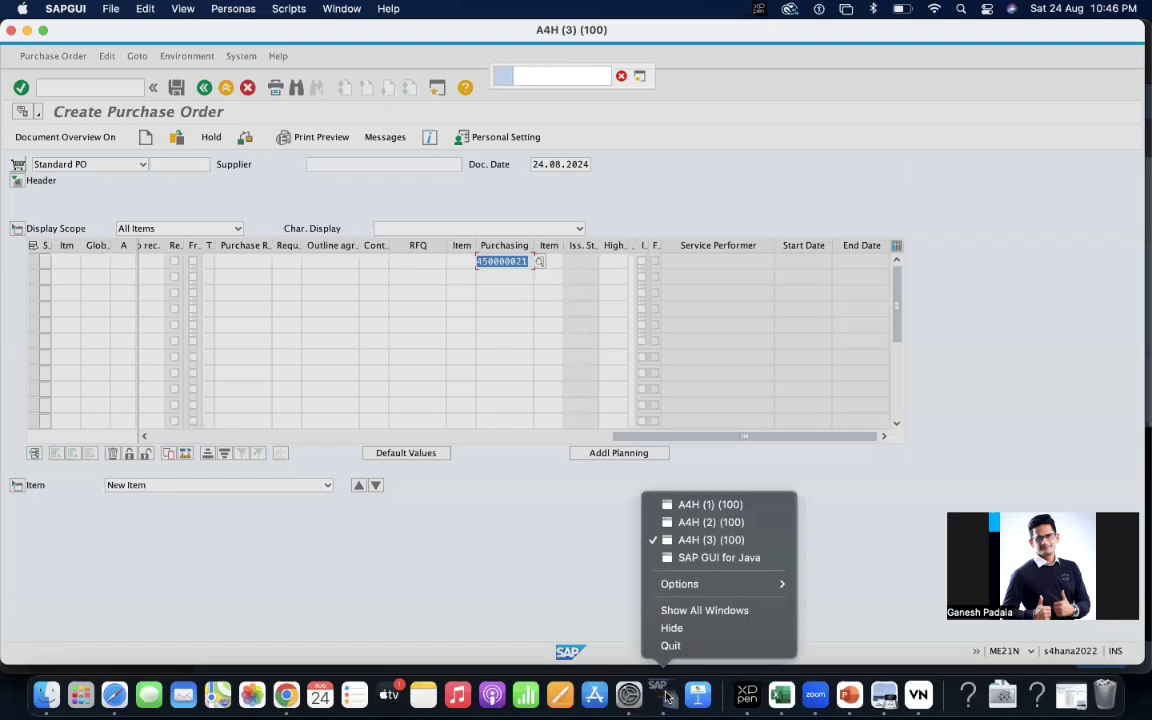
click(719, 527)
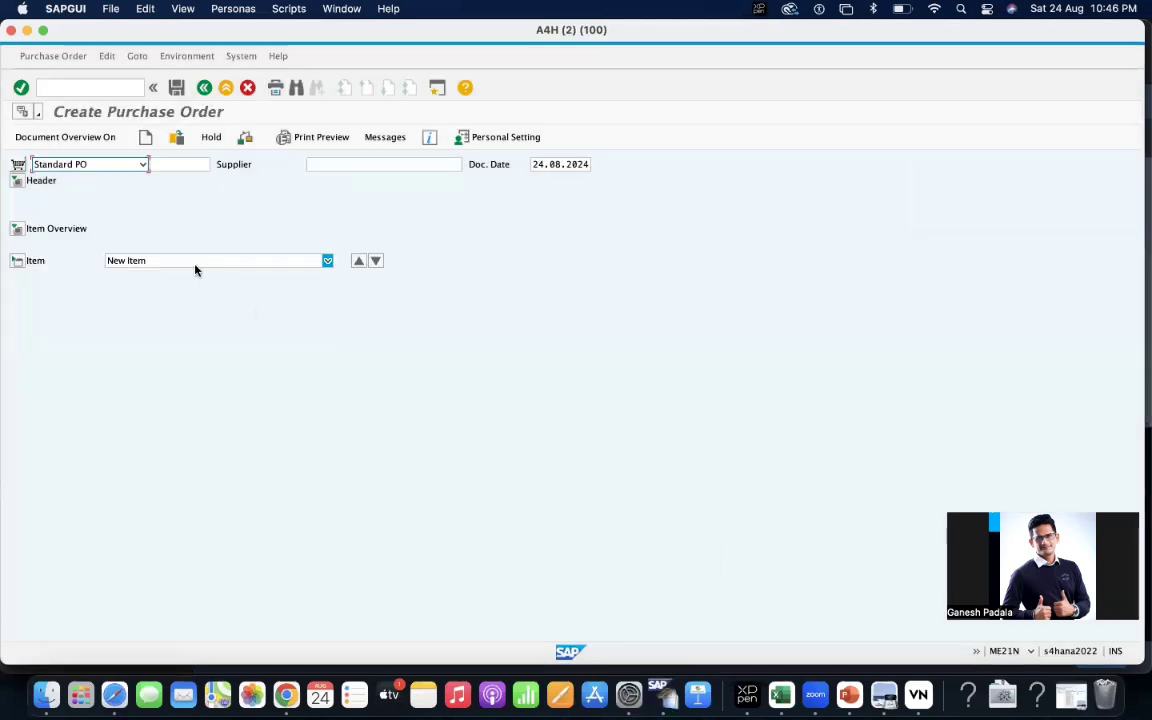
click(18, 229)
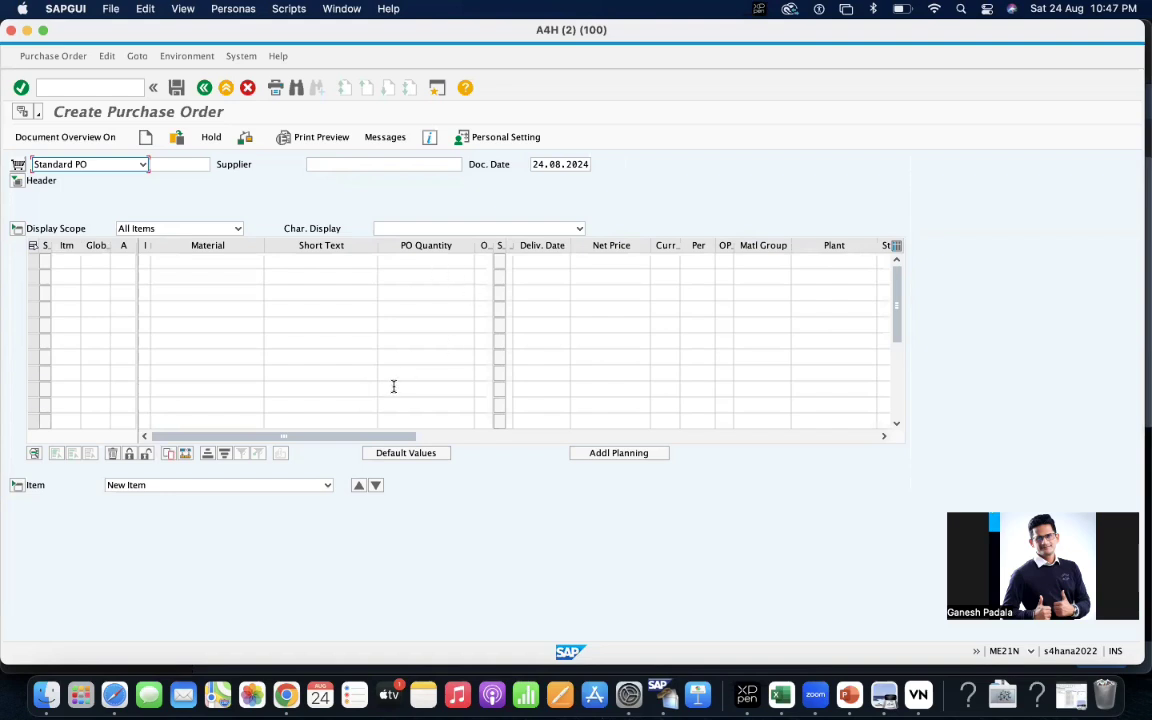
drag(334, 437, 607, 445)
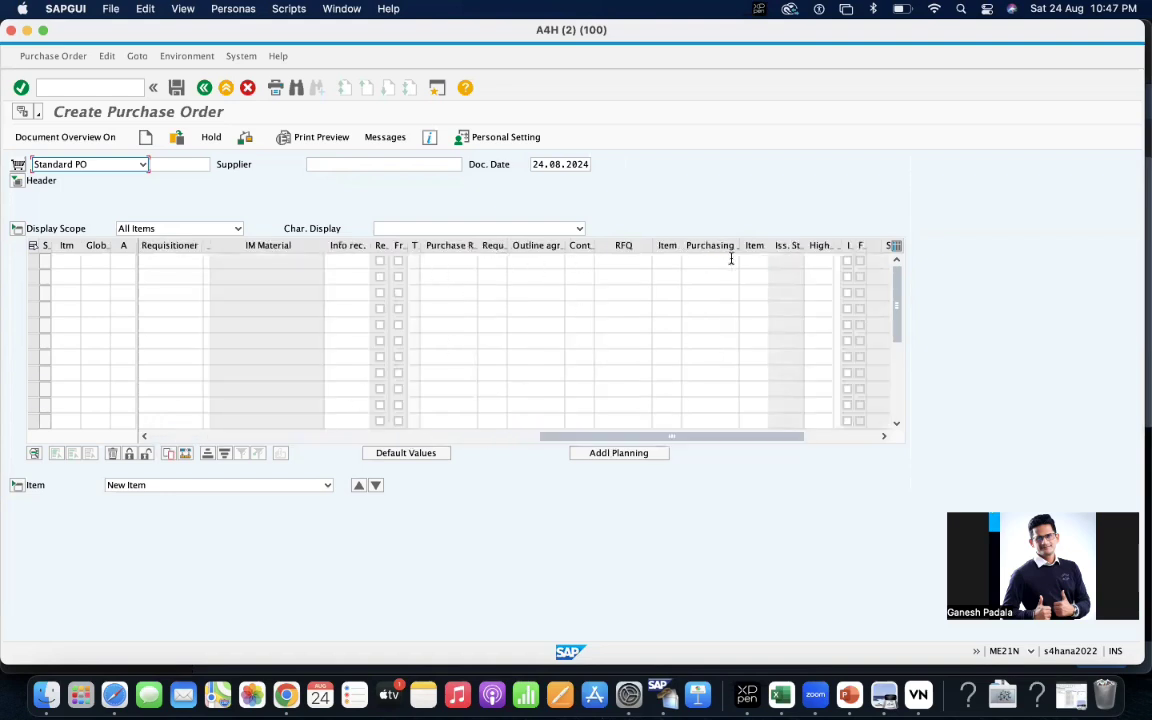
click(731, 260)
key(Down)
key(Down)
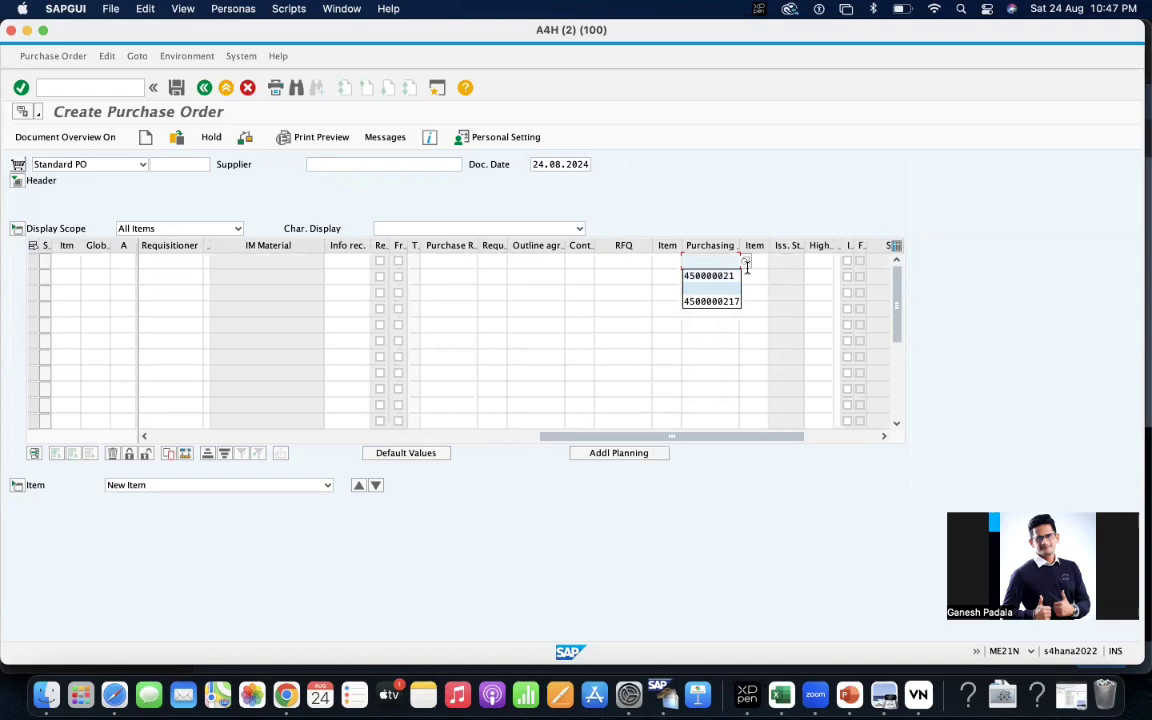
key(Return)
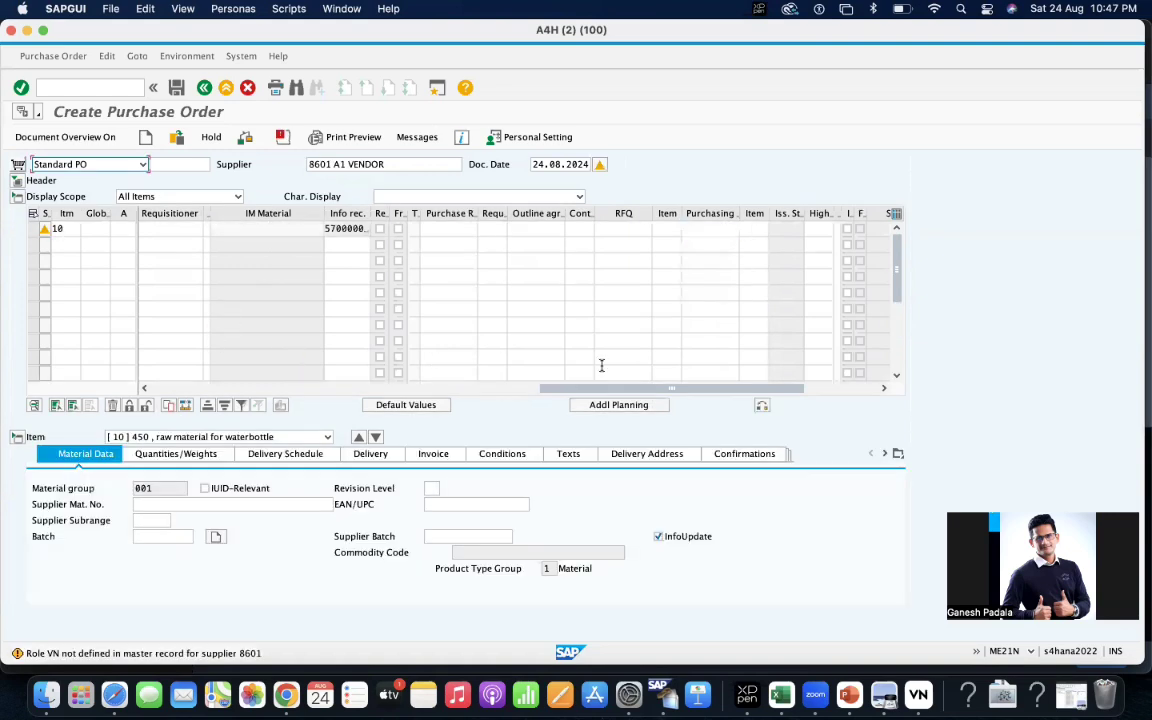
drag(670, 387, 272, 387)
click(181, 232)
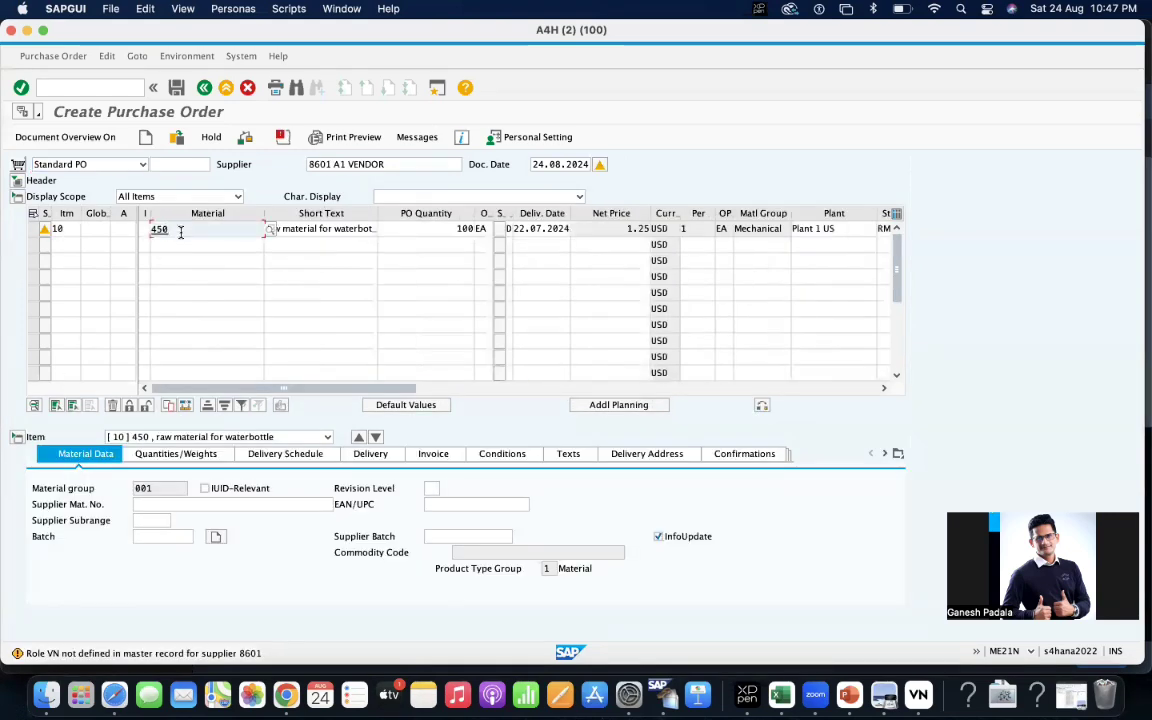
key(Return)
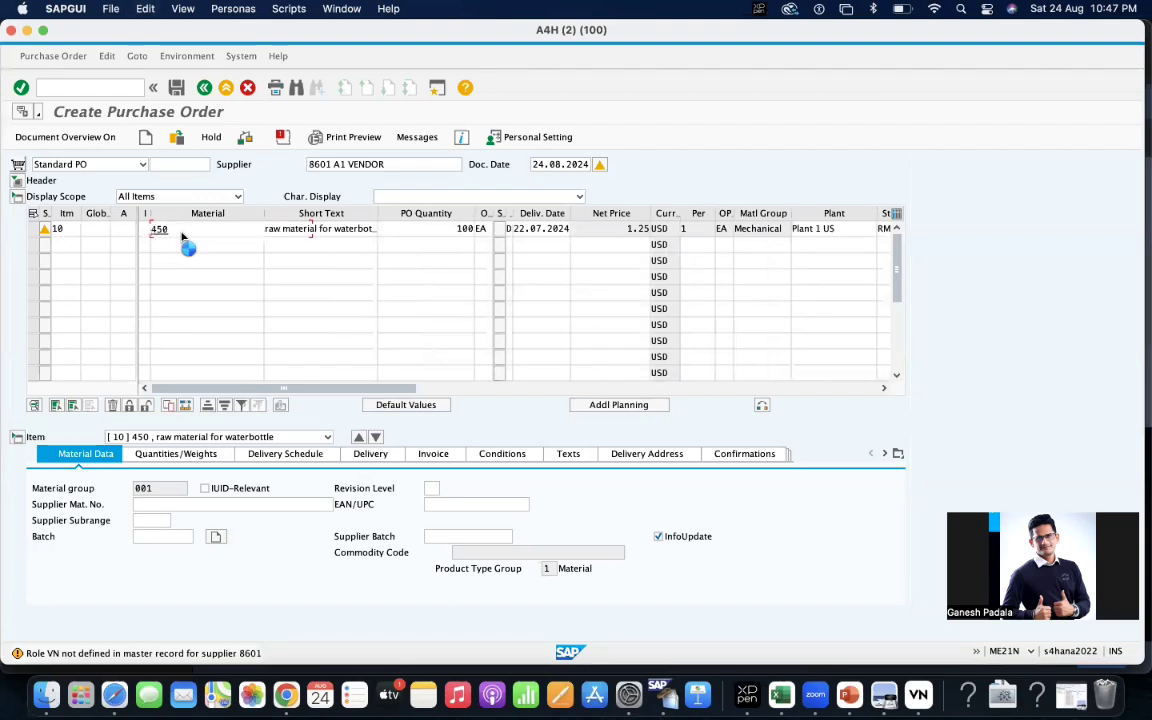
click(181, 233)
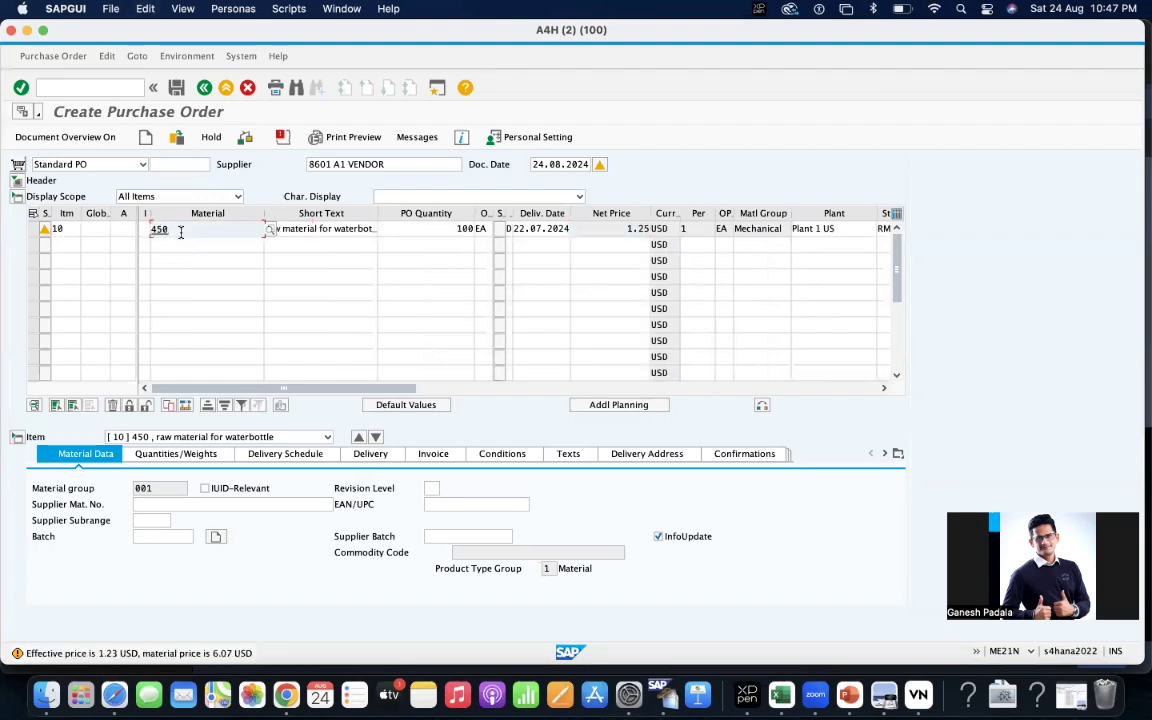
key(XF86AudioMute)
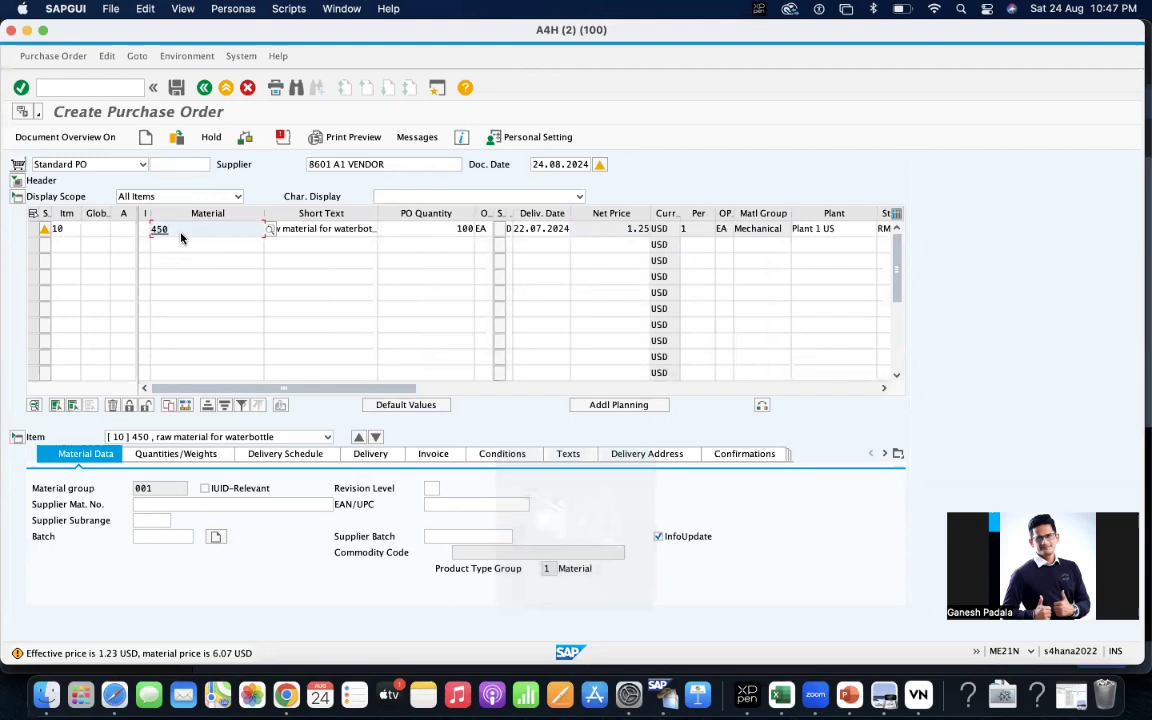
key(Tab)
key(shift+Tab)
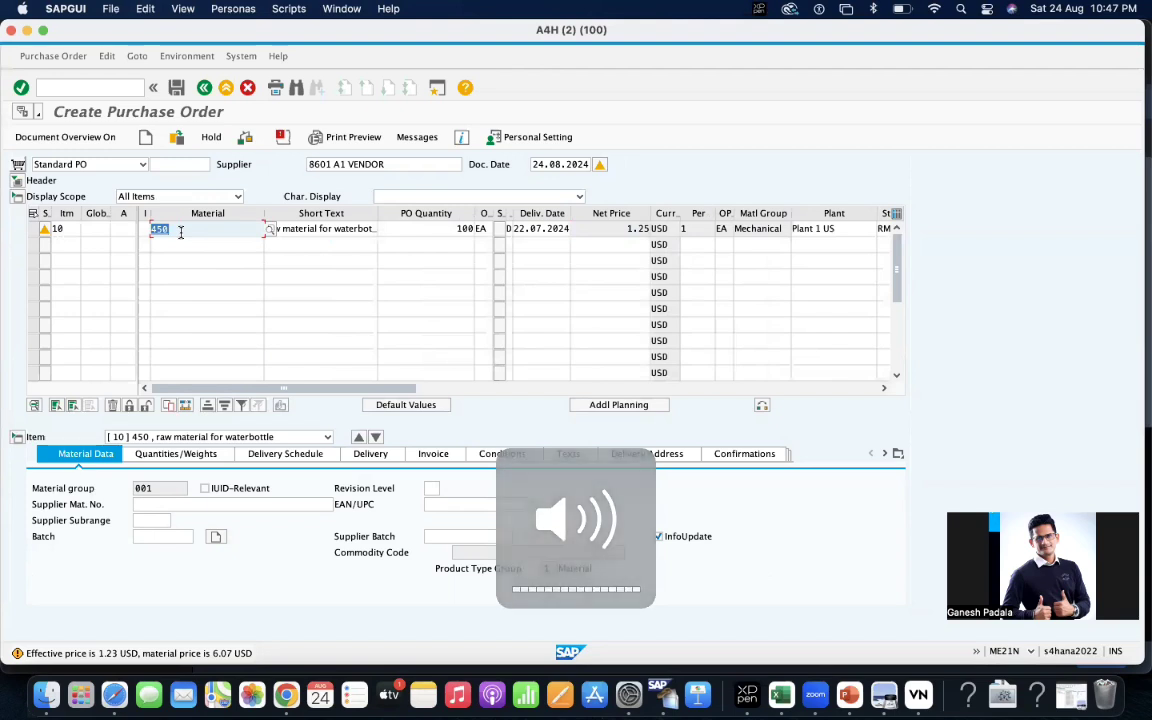
key(BackSpace)
click(190, 257)
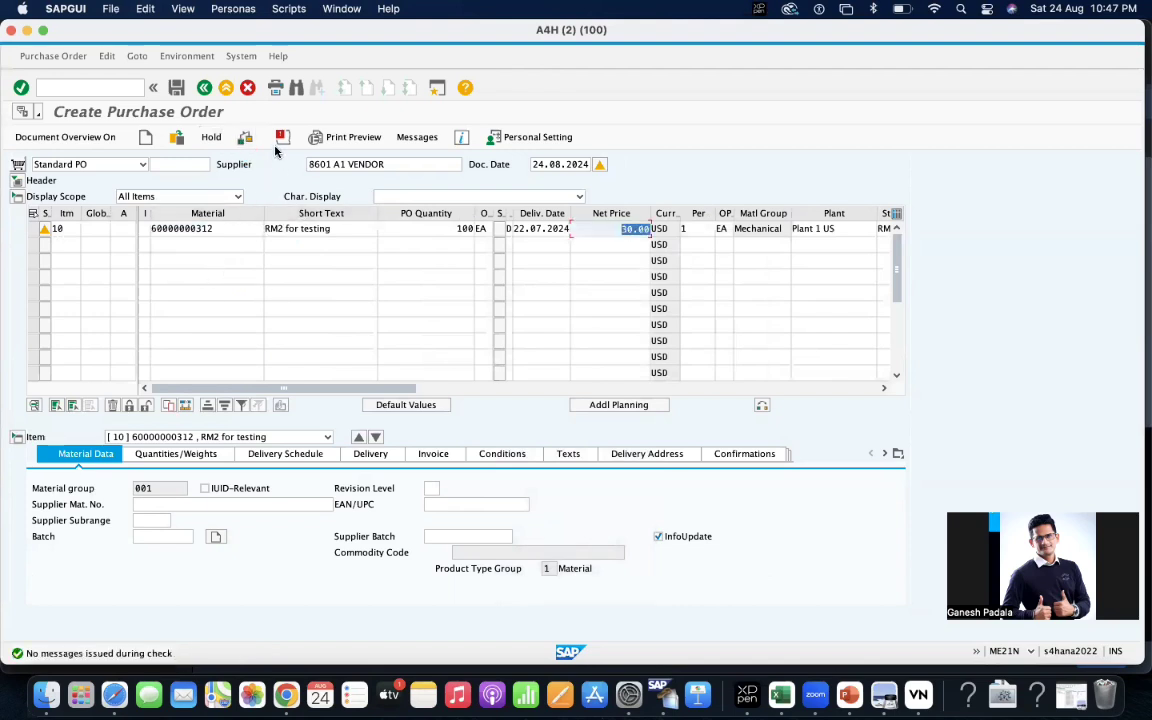
click(177, 88)
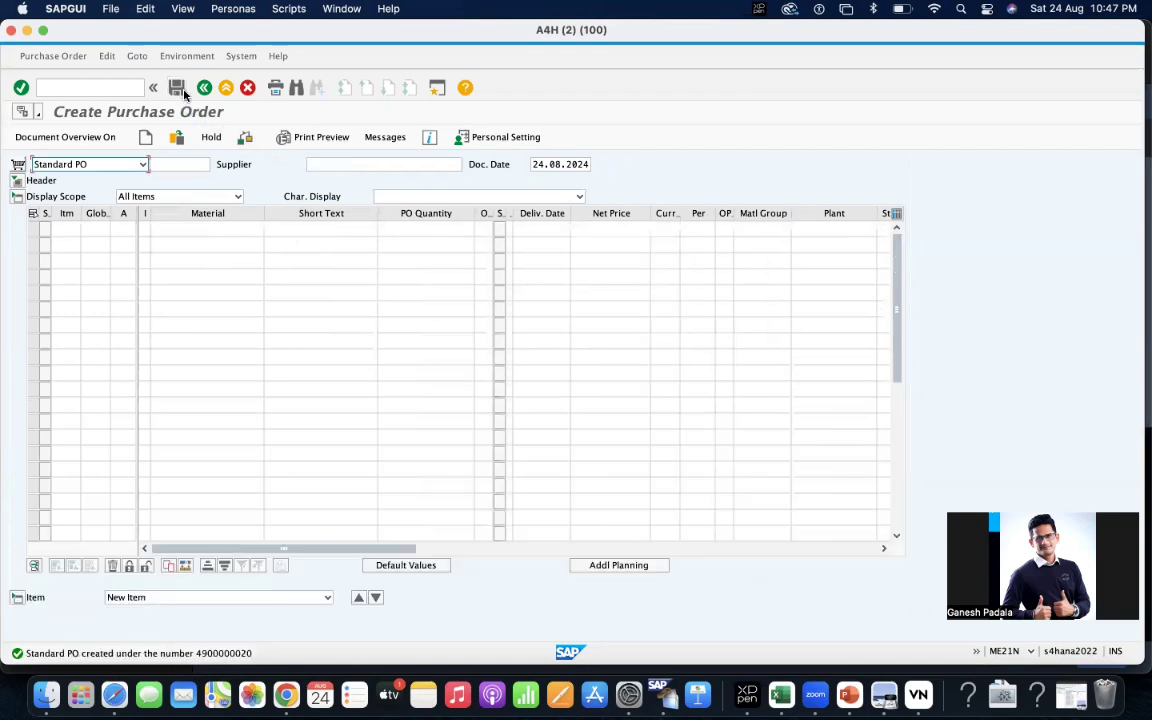
click(104, 89)
text(/NMIGO)
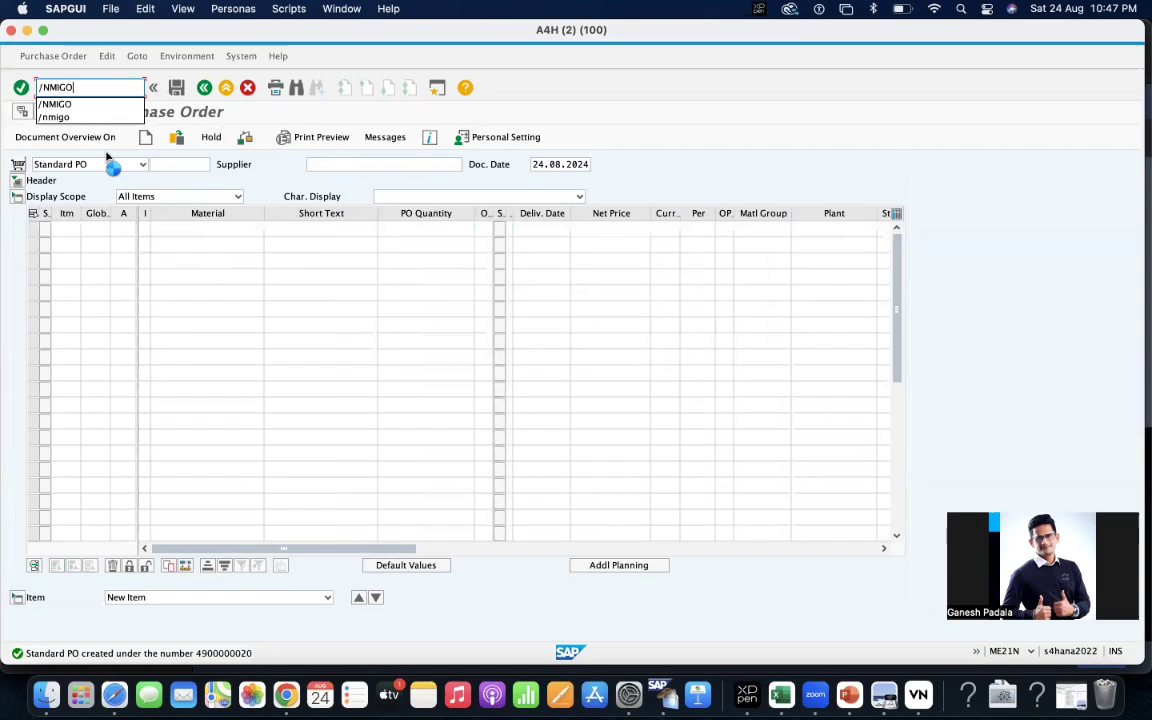
click(104, 343)
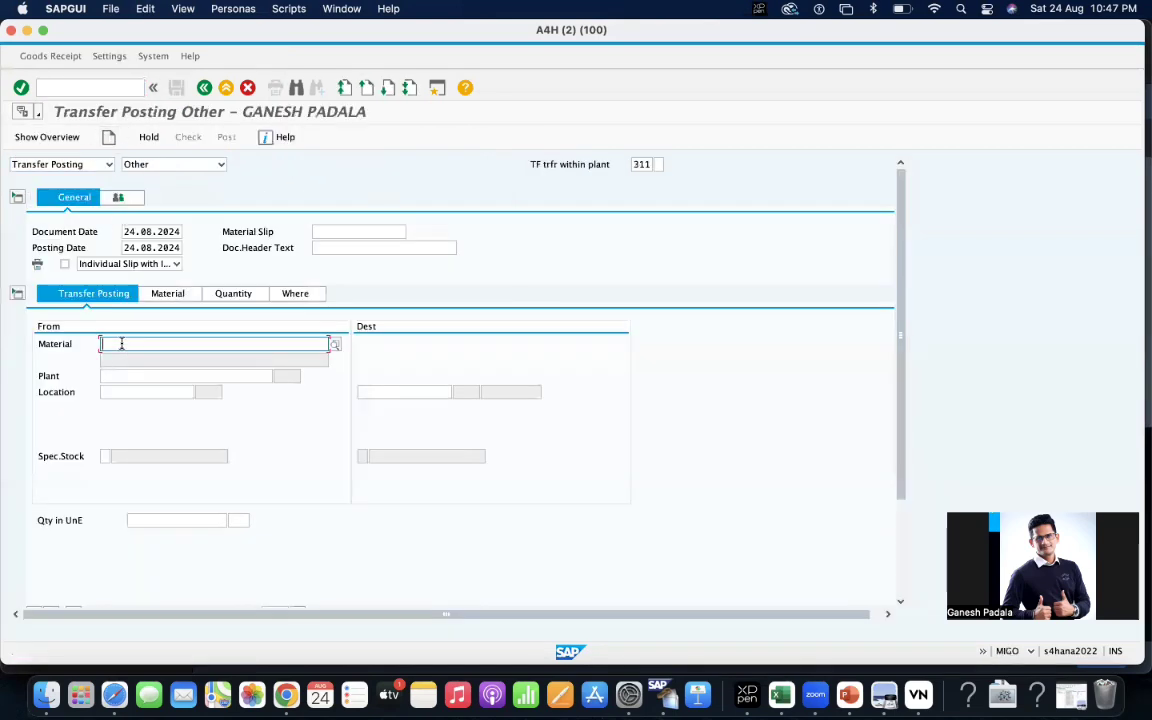
click(130, 358)
key(Return)
click(129, 376)
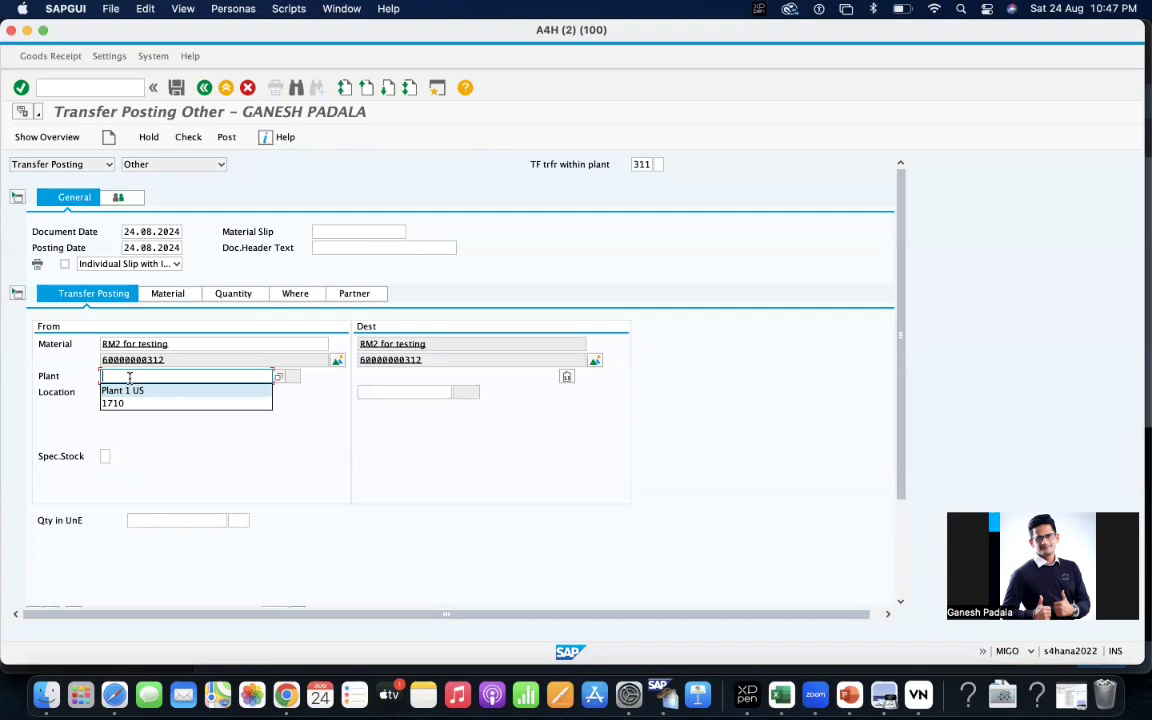
click(135, 391)
key(Return)
- Move 5 EA from RM01 to 171A and check it; the log reports the material blocked
click(136, 392)
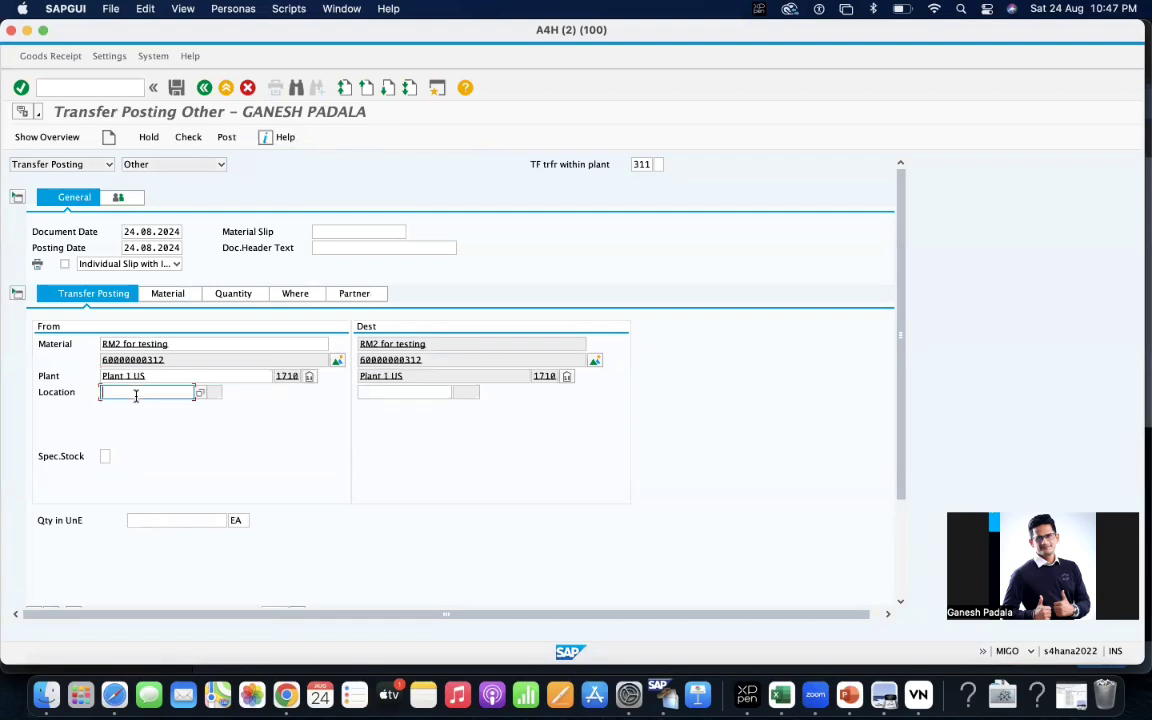
text(RM01)
key(Return)
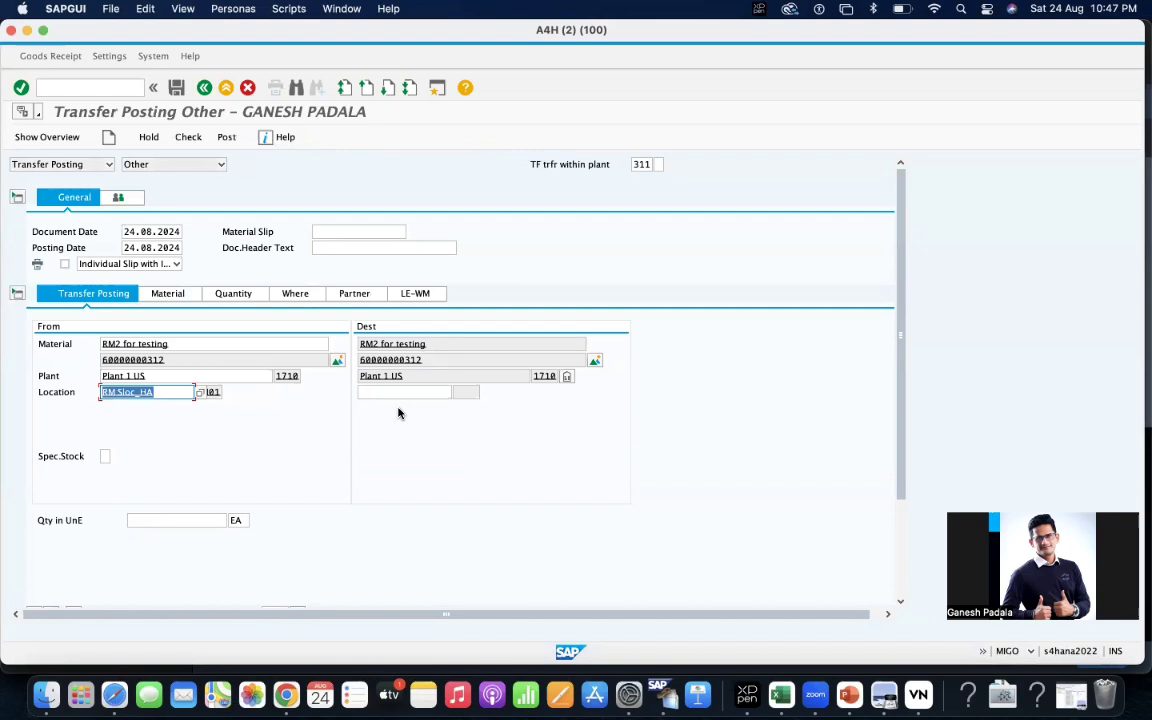
click(409, 392)
text(171A)
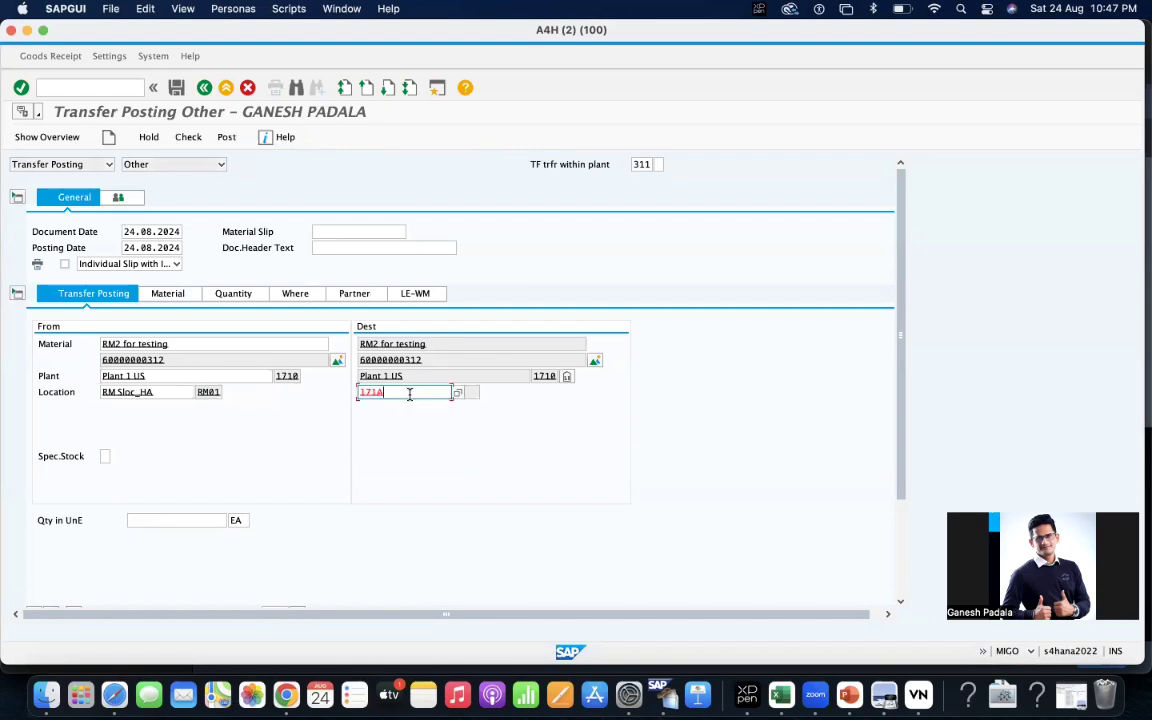
key(Return)
click(195, 520)
text(5)
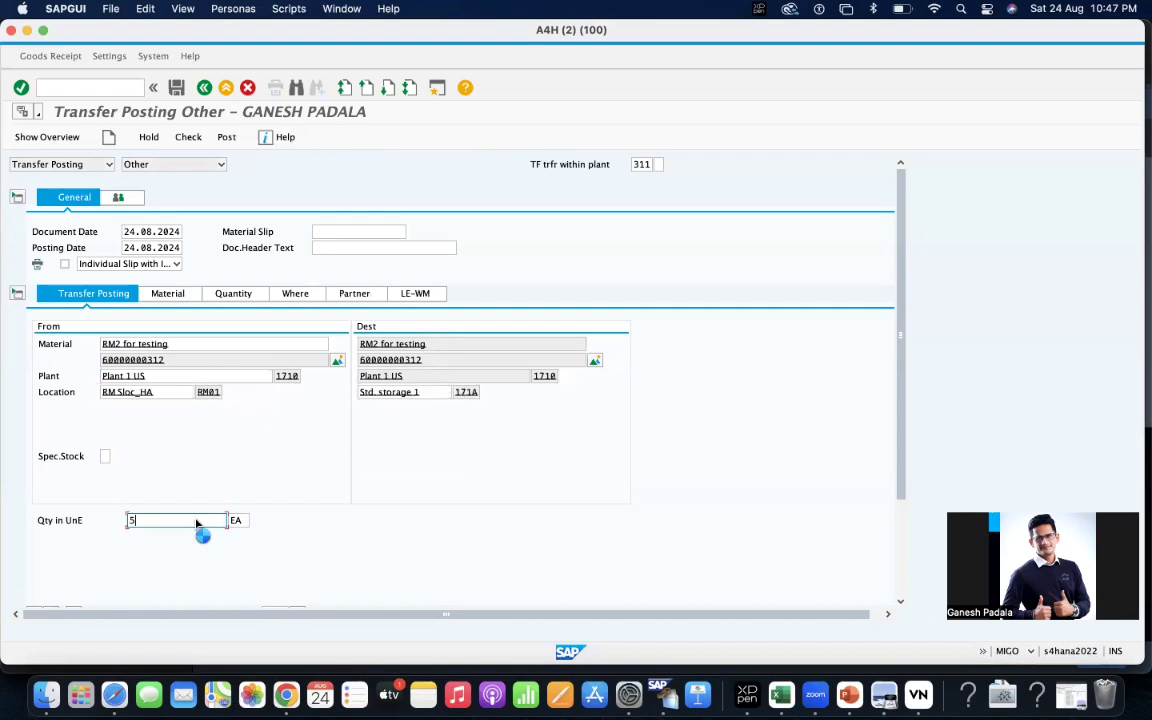
click(187, 138)
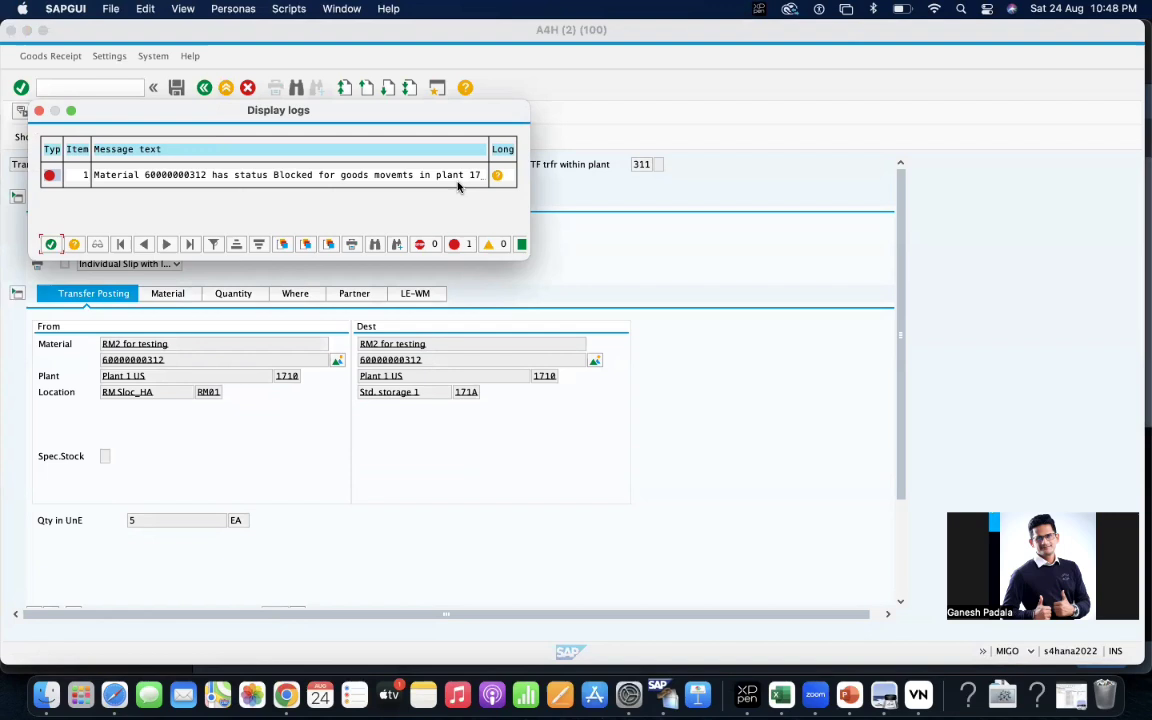
click(50, 244)
click(83, 88)
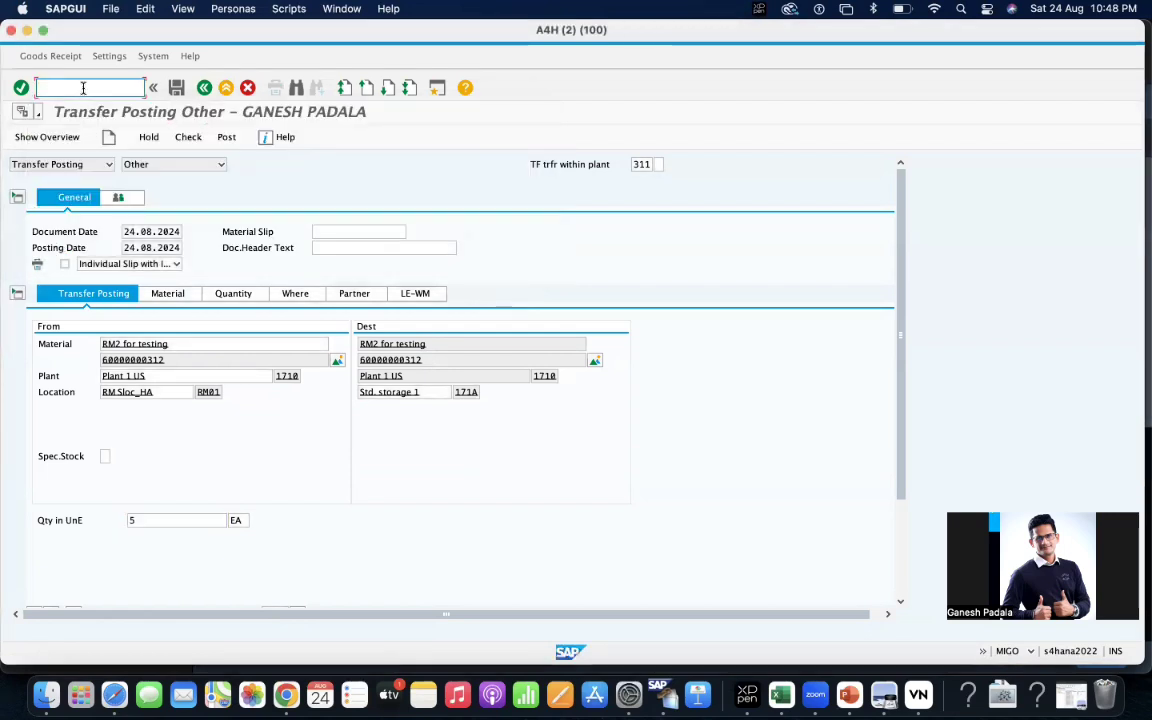
text(/NM)
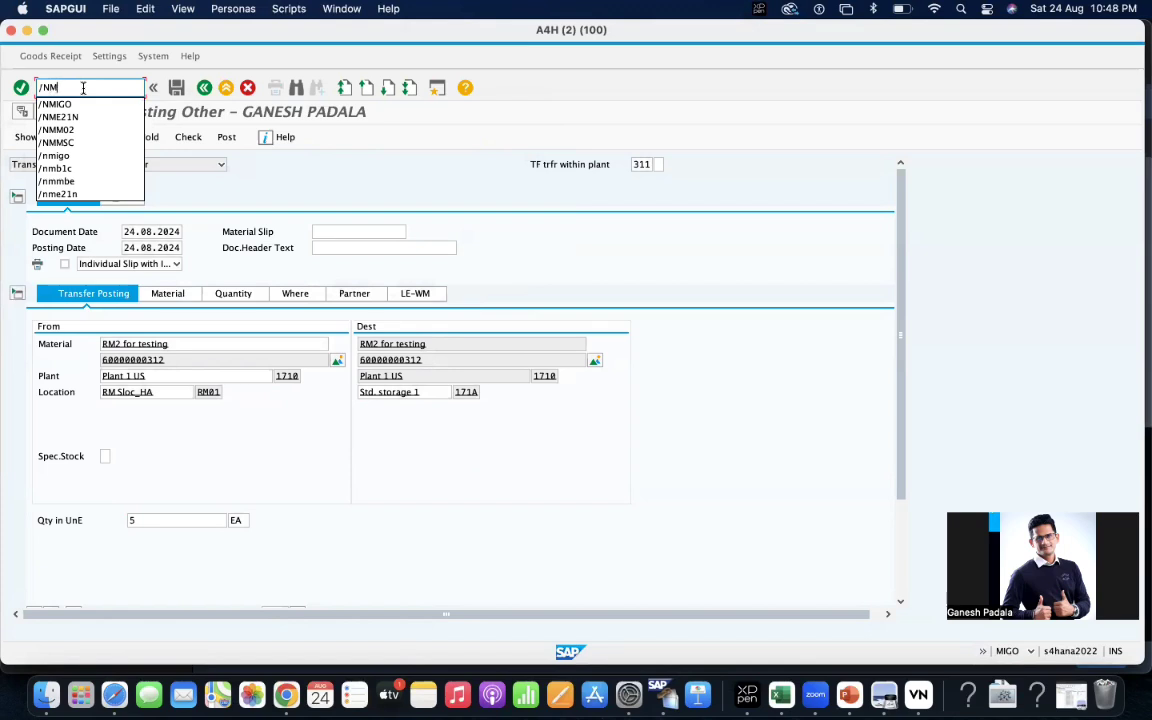
text(M02)
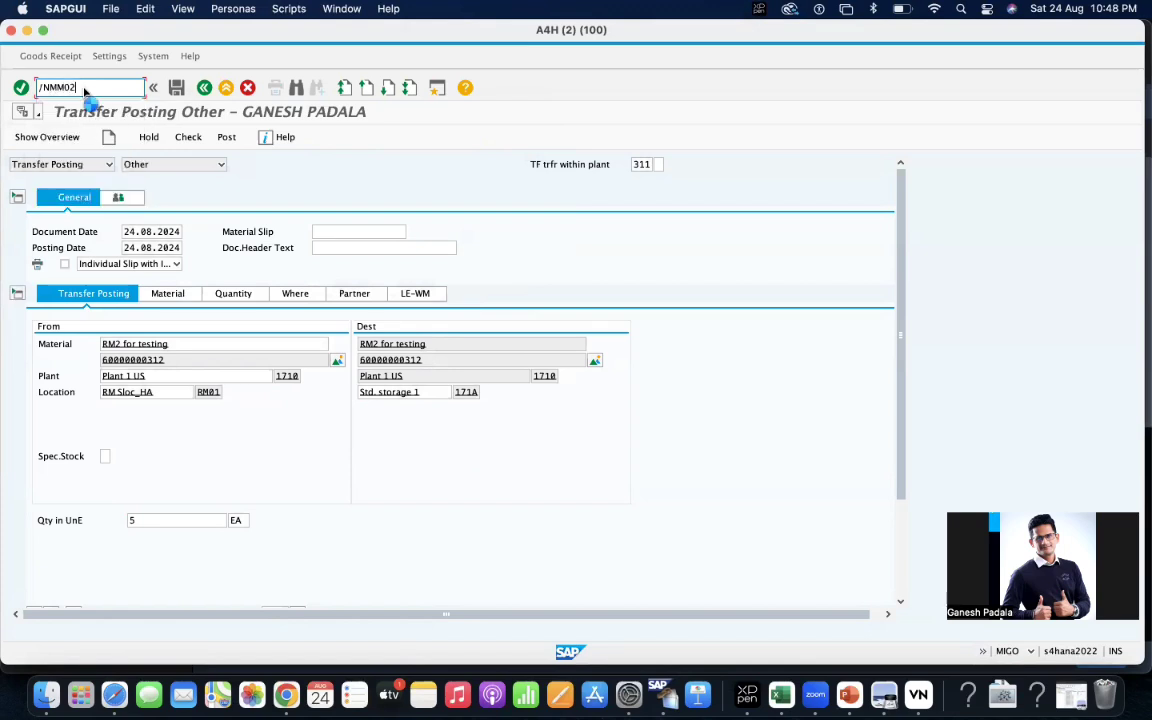
key(Return)
key(Return)
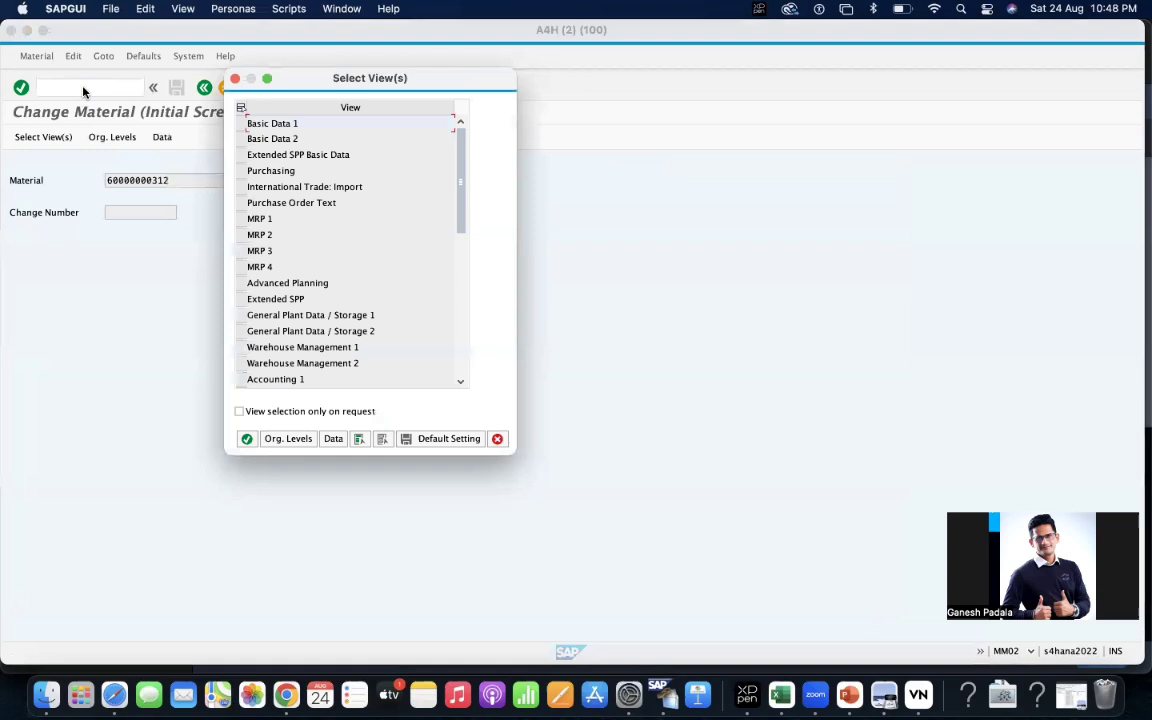
click(240, 172)
key(Return)
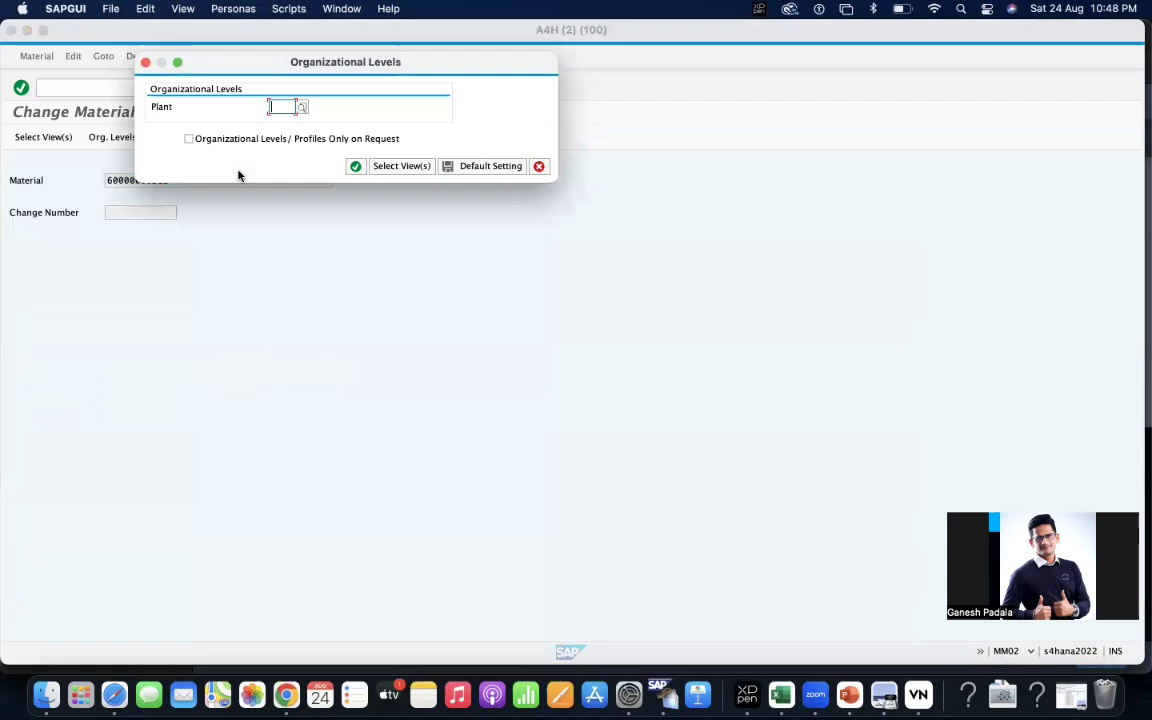
- Load the plant 1710 purchasing data and save the material, Material Status still Z2
text(1)
click(289, 126)
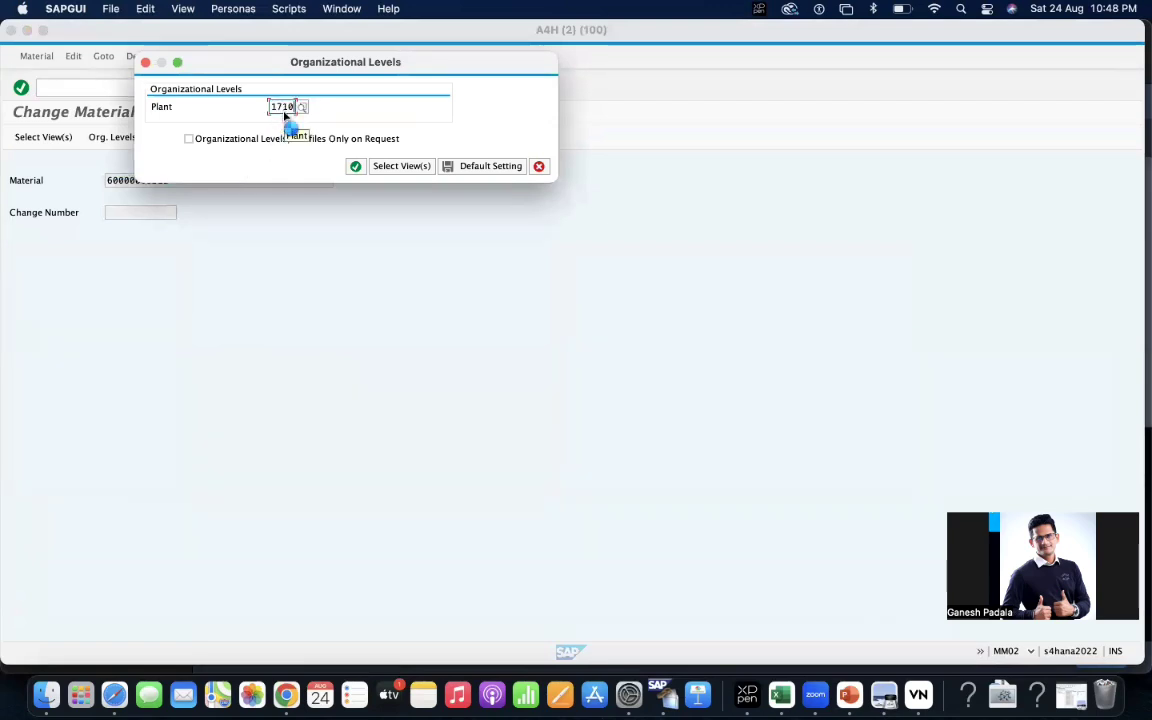
key(Return)
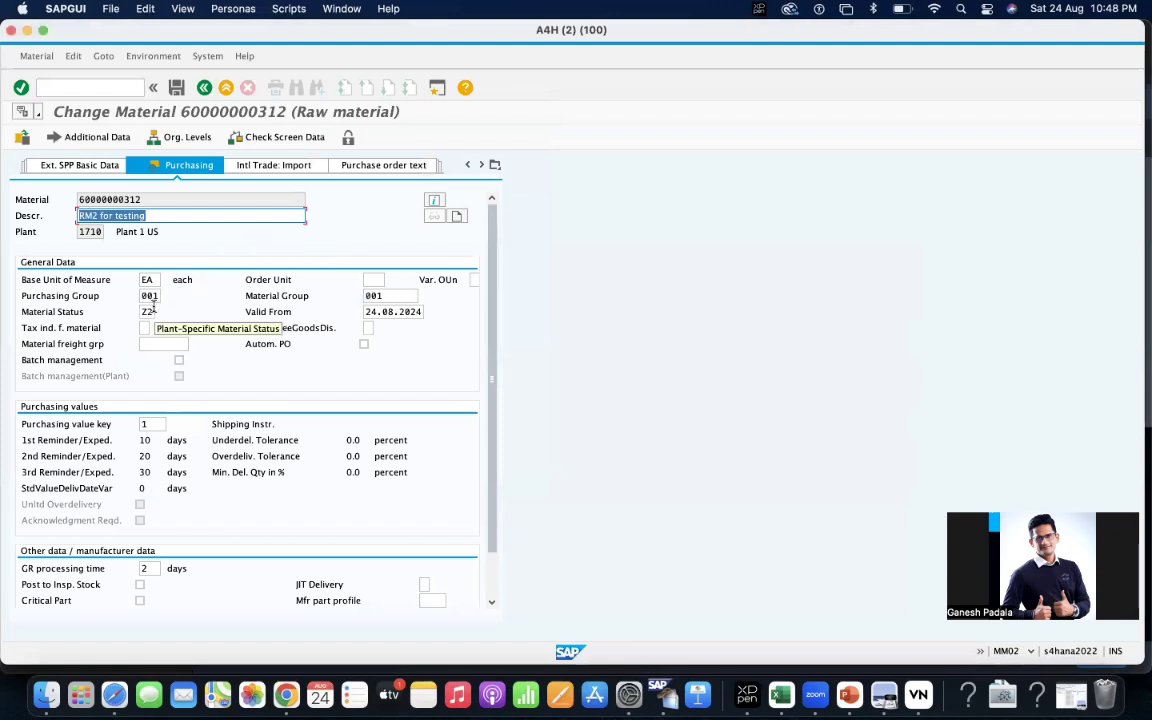
click(148, 311)
key(Tab)
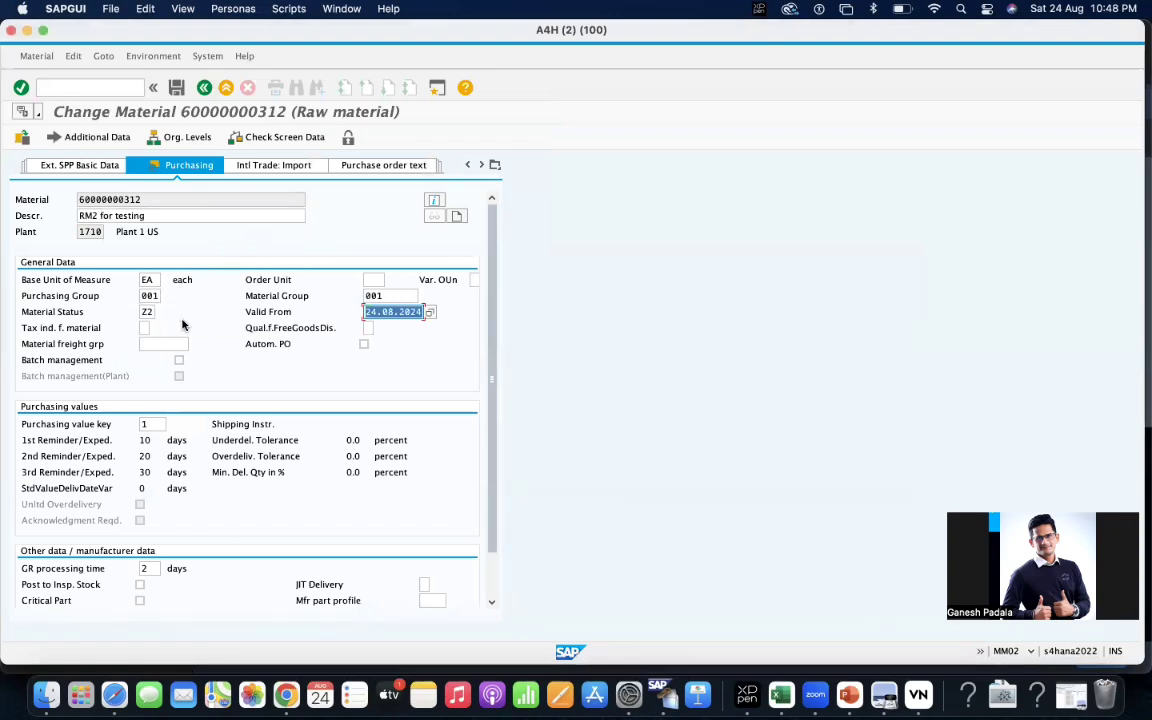
key(Return)
key(Return)
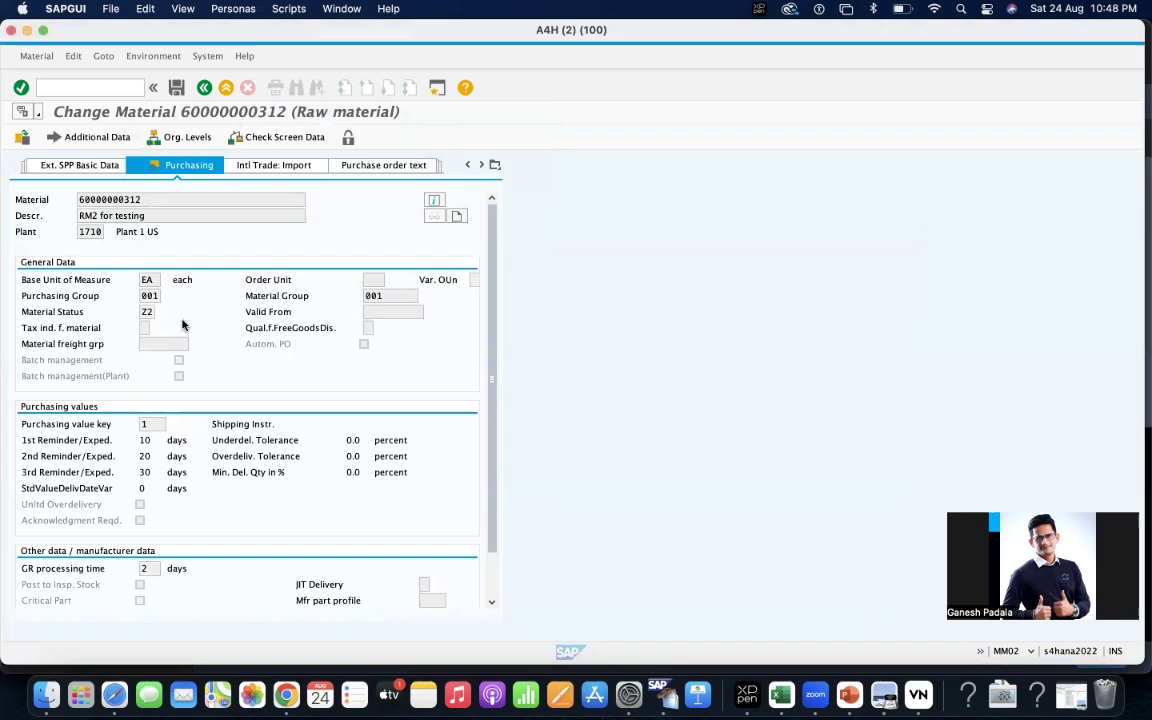
- Reopen the plant 1710 Purchasing view, delete Z2 from Material Status, and save
key(Return)
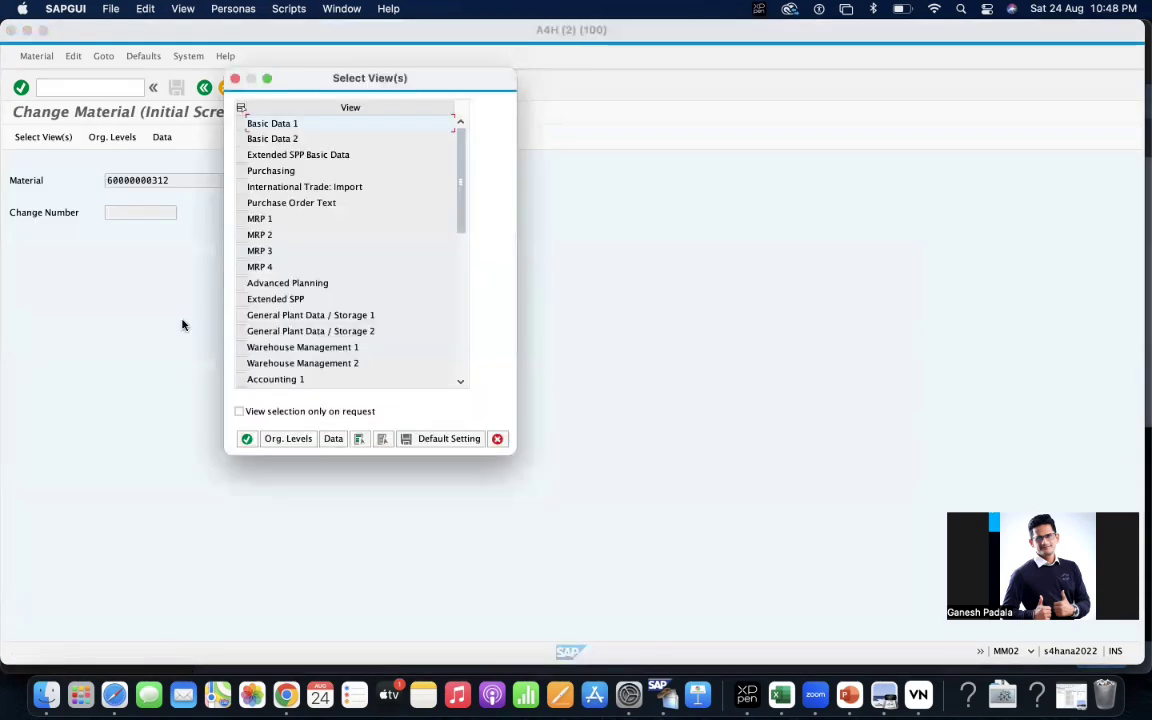
click(239, 171)
key(Return)
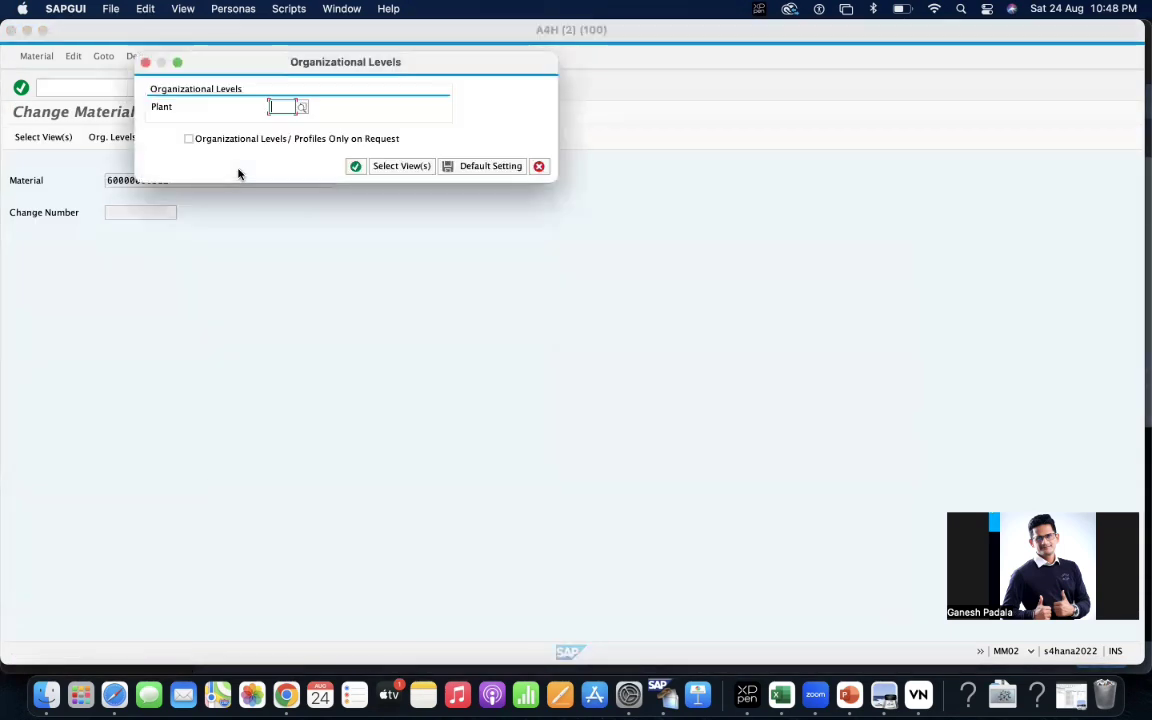
key(BackSpace)
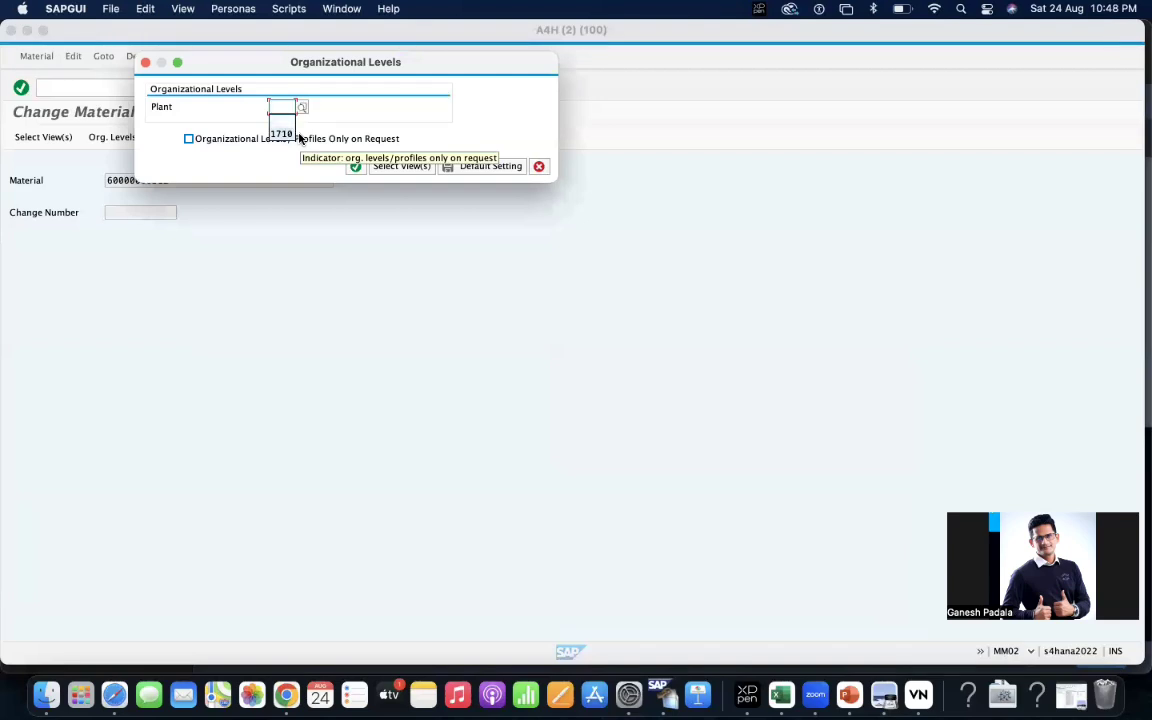
key(Down)
key(Return)
key(Return)
click(148, 311)
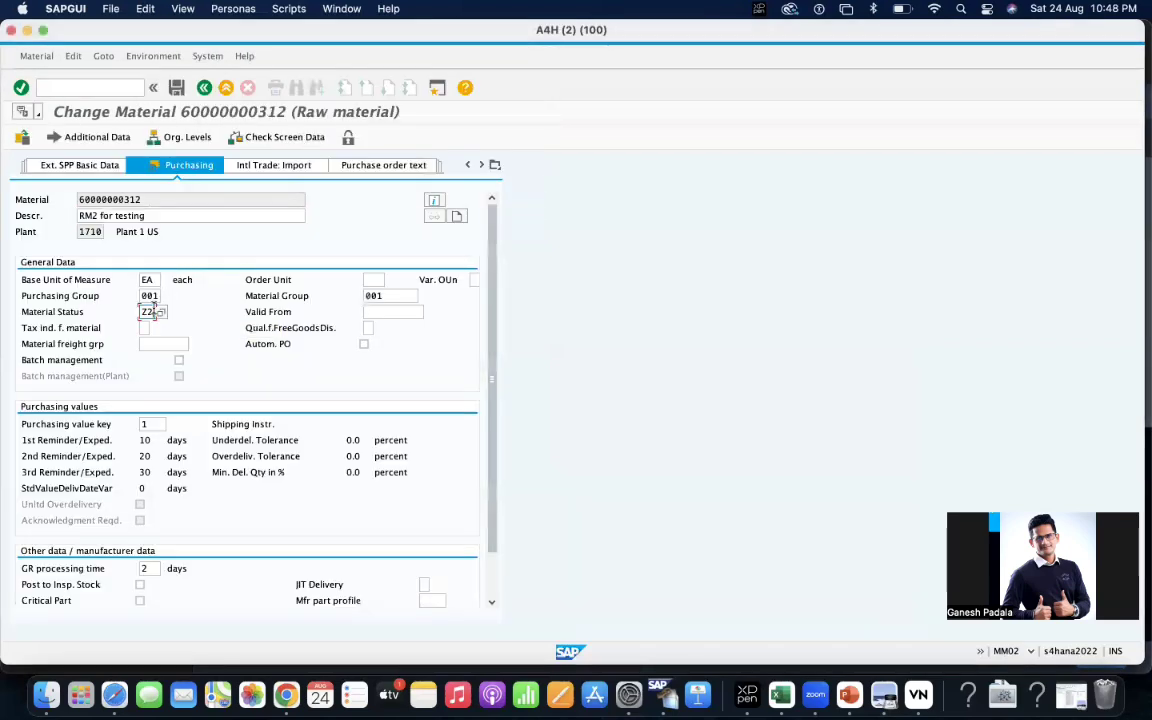
key(BackSpace)
key(BackSpace)
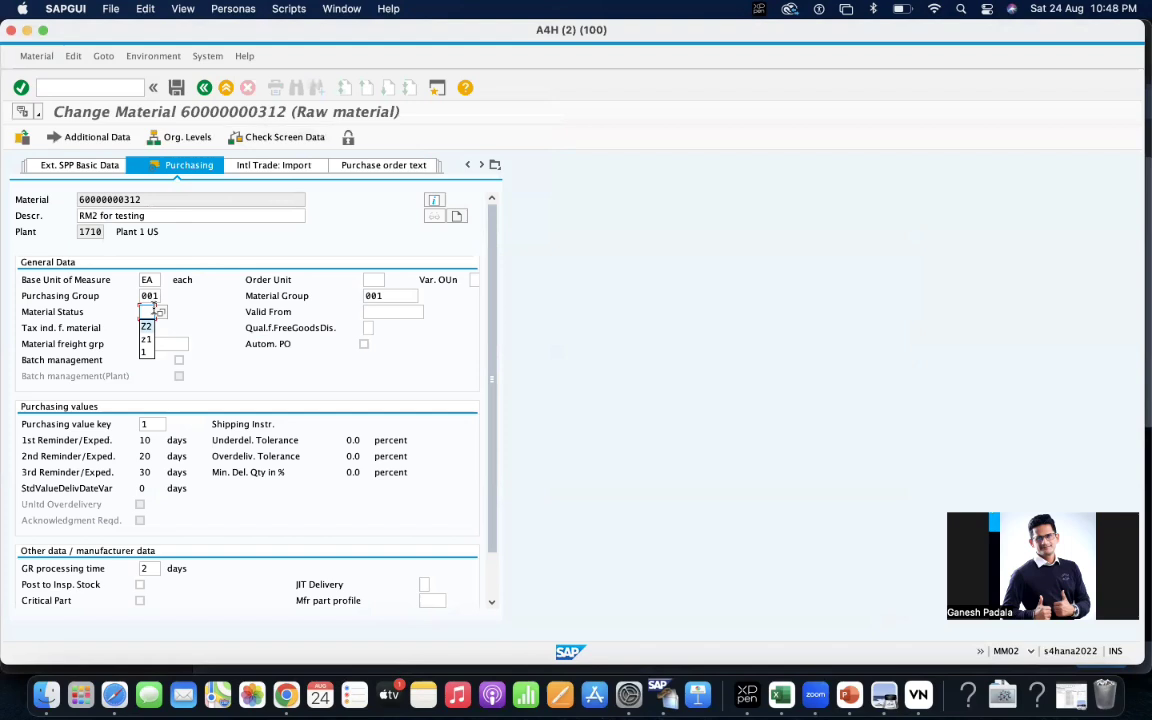
key(Return)
key(BackSpace)
key(Tab)
click(175, 88)
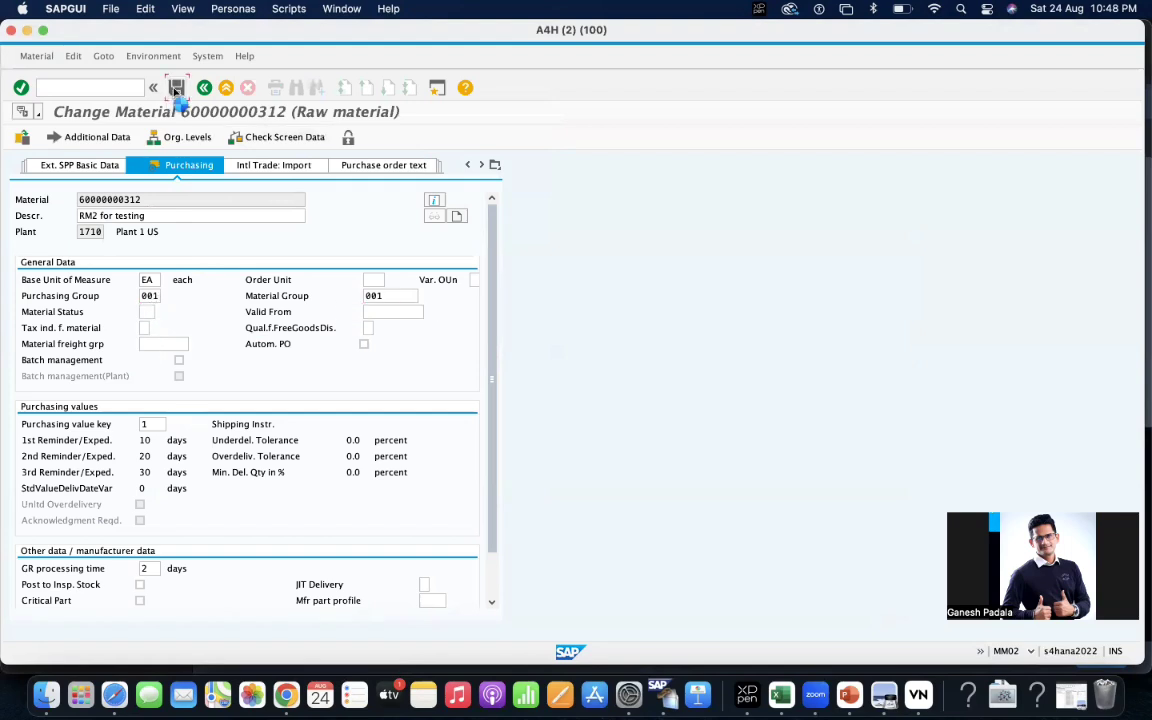